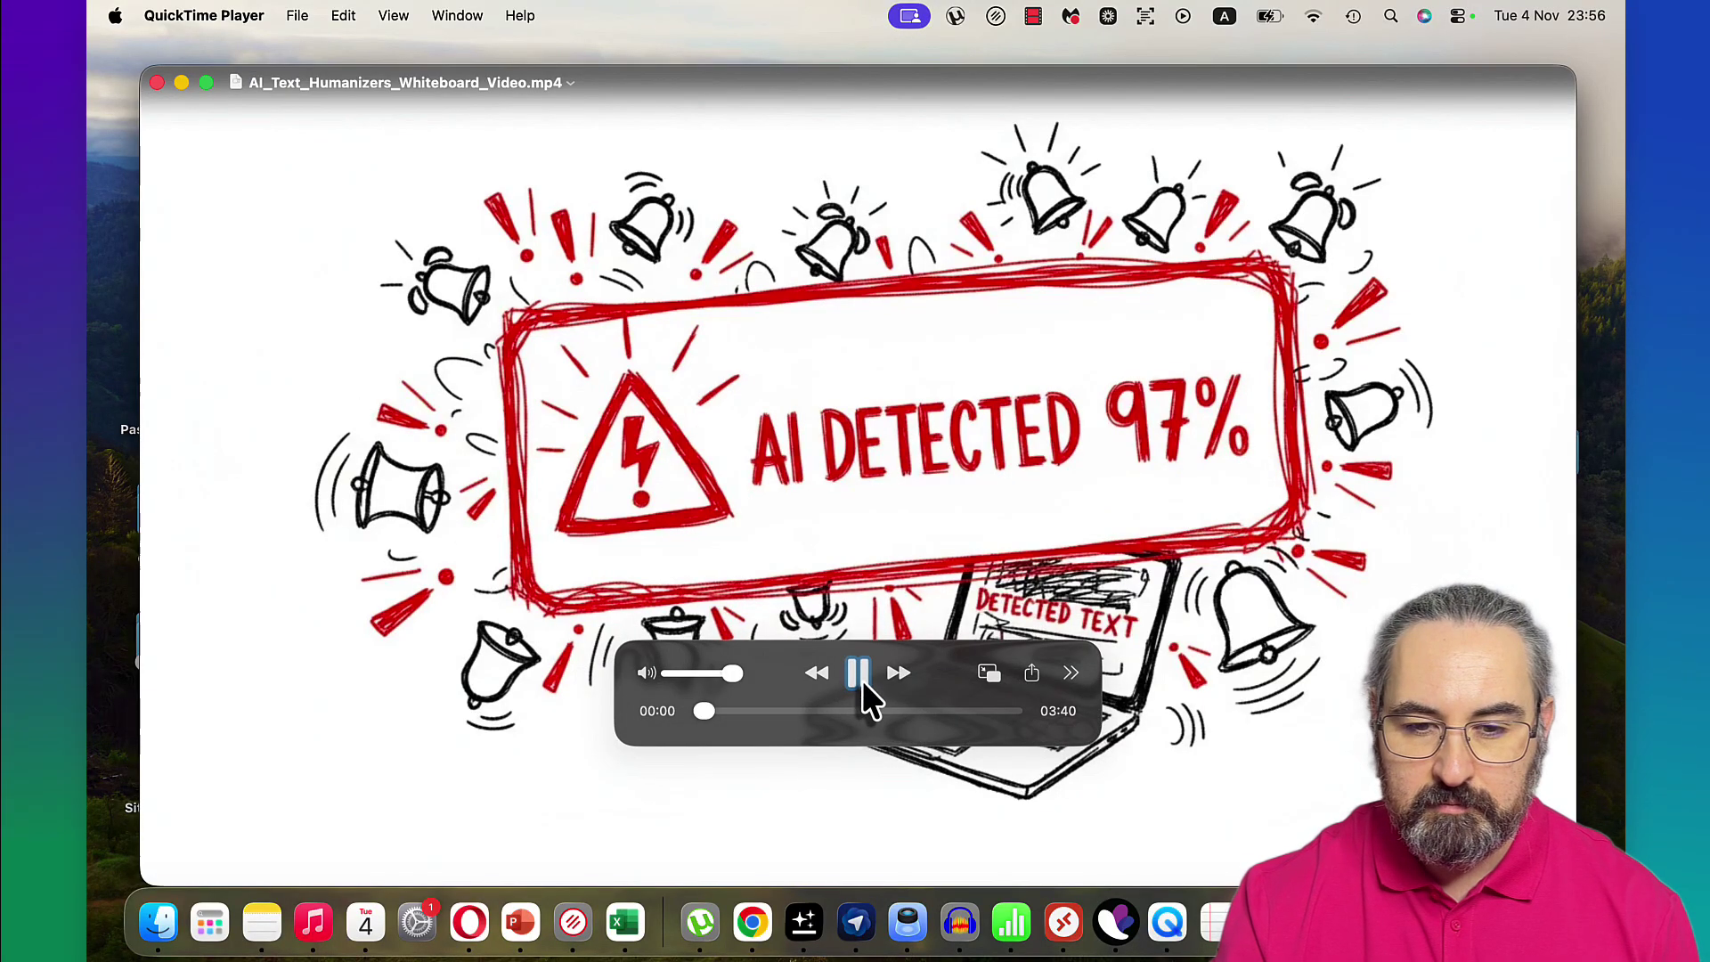
Skim the QuickTime whiteboard video ahead past the Top 3 scene and pause it.
{"action": "left_click", "coordinate": [734, 712]}
{"action": "left_click", "coordinate": [792, 711]}
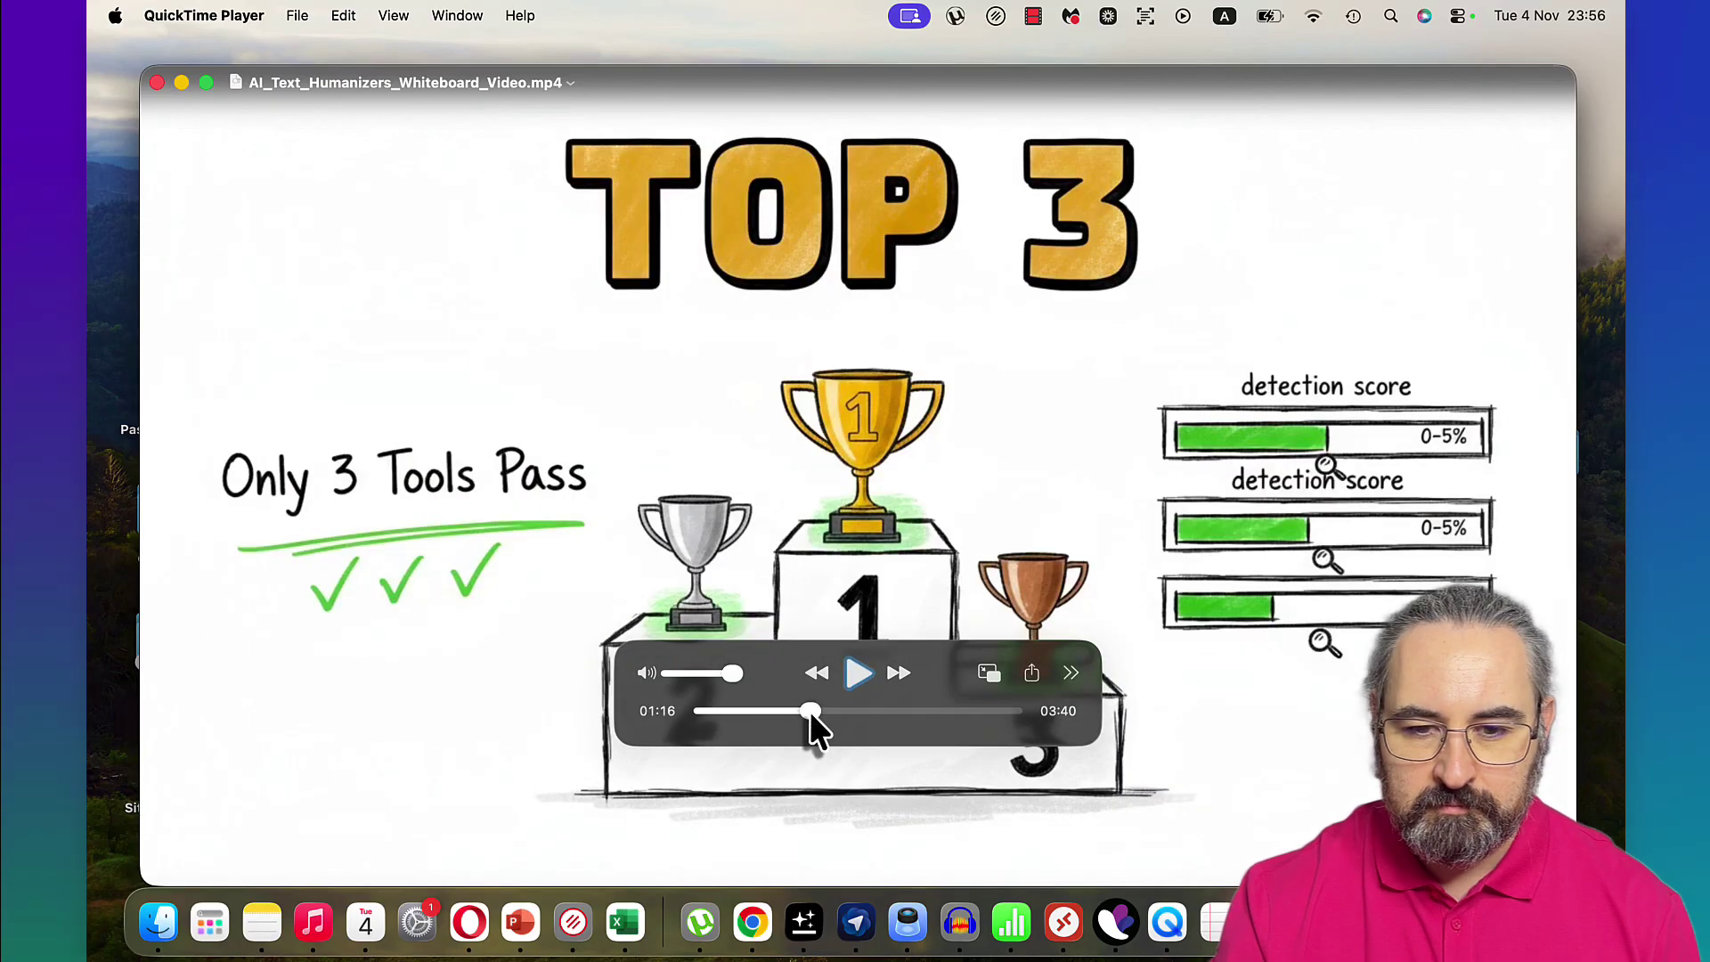
{"action": "left_click", "coordinate": [856, 711]}
{"action": "left_click", "coordinate": [859, 674]}
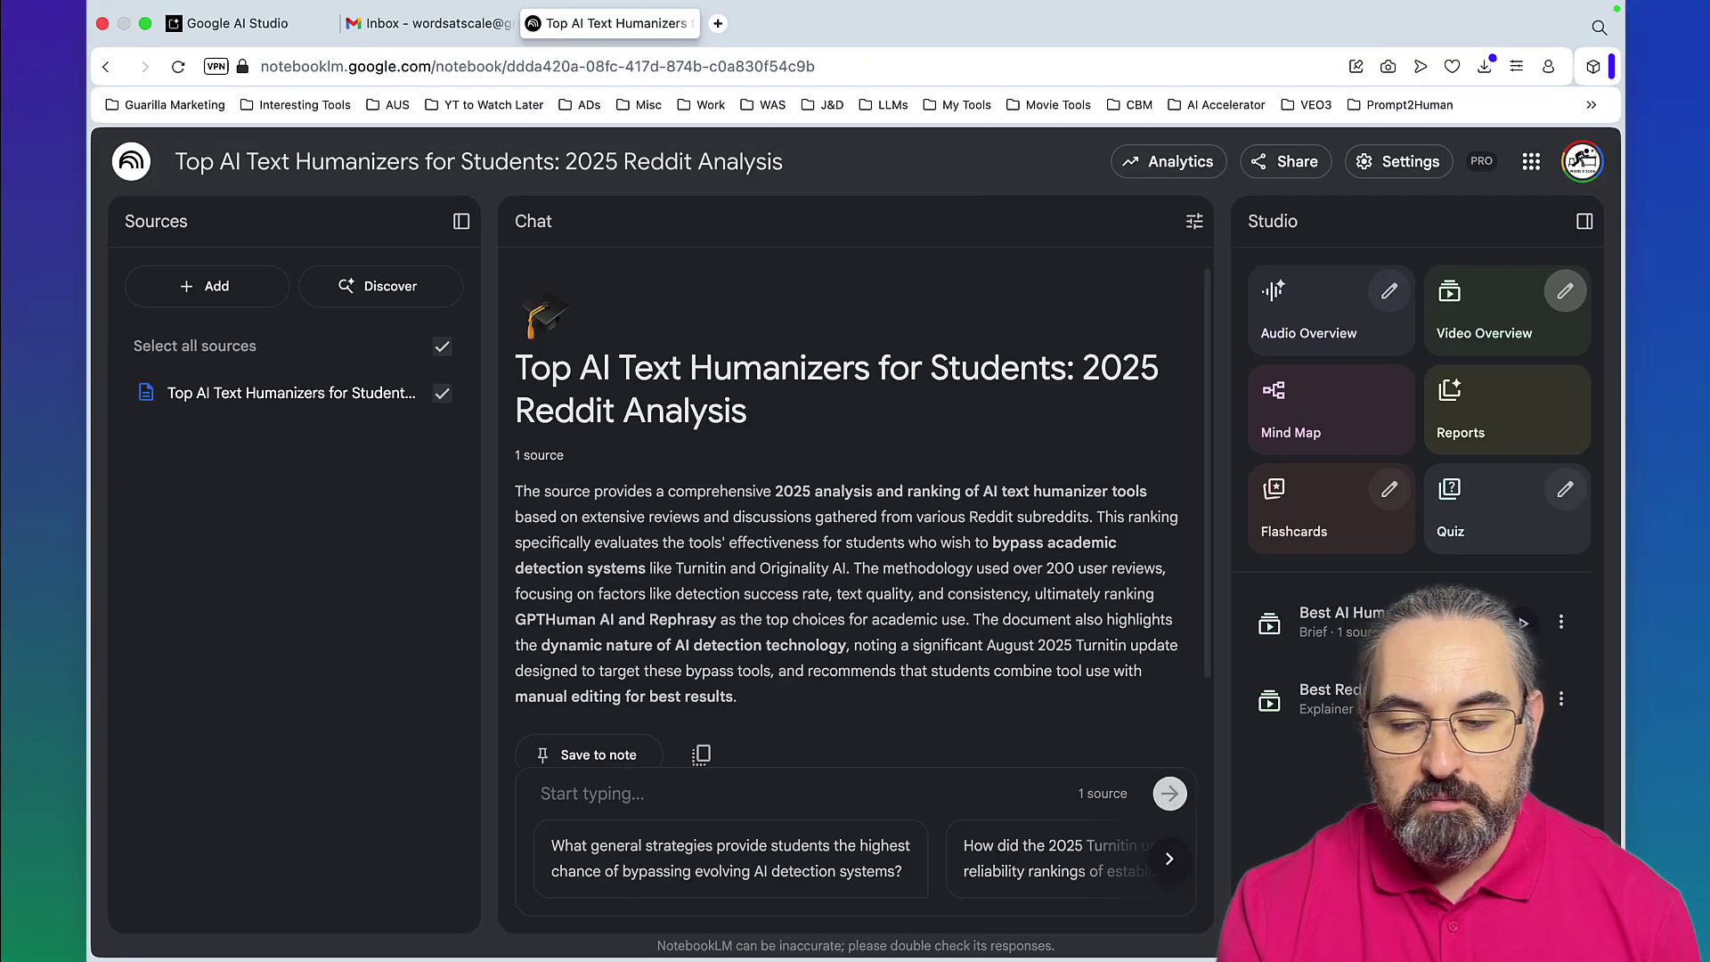
Watch the Best AI Humanizer Tools video overview full screen, skipping ahead, then close it.
{"action": "left_click", "coordinate": [1334, 618]}
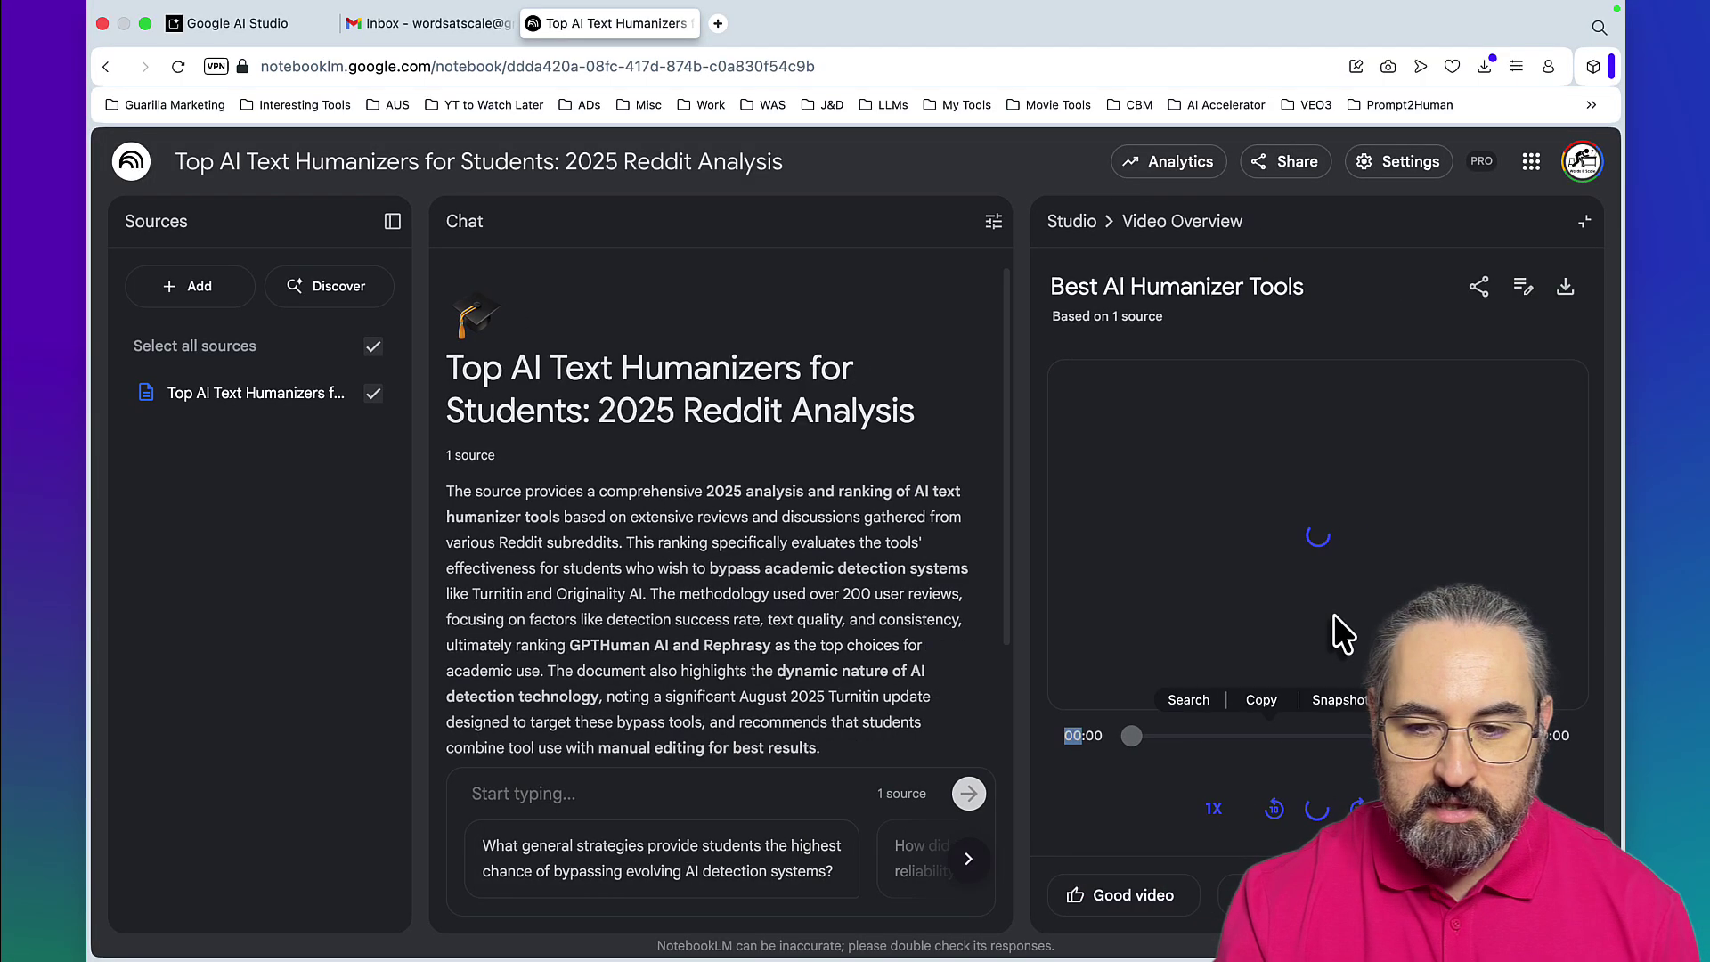
{"action": "key", "text": "ctrl+super+f"}
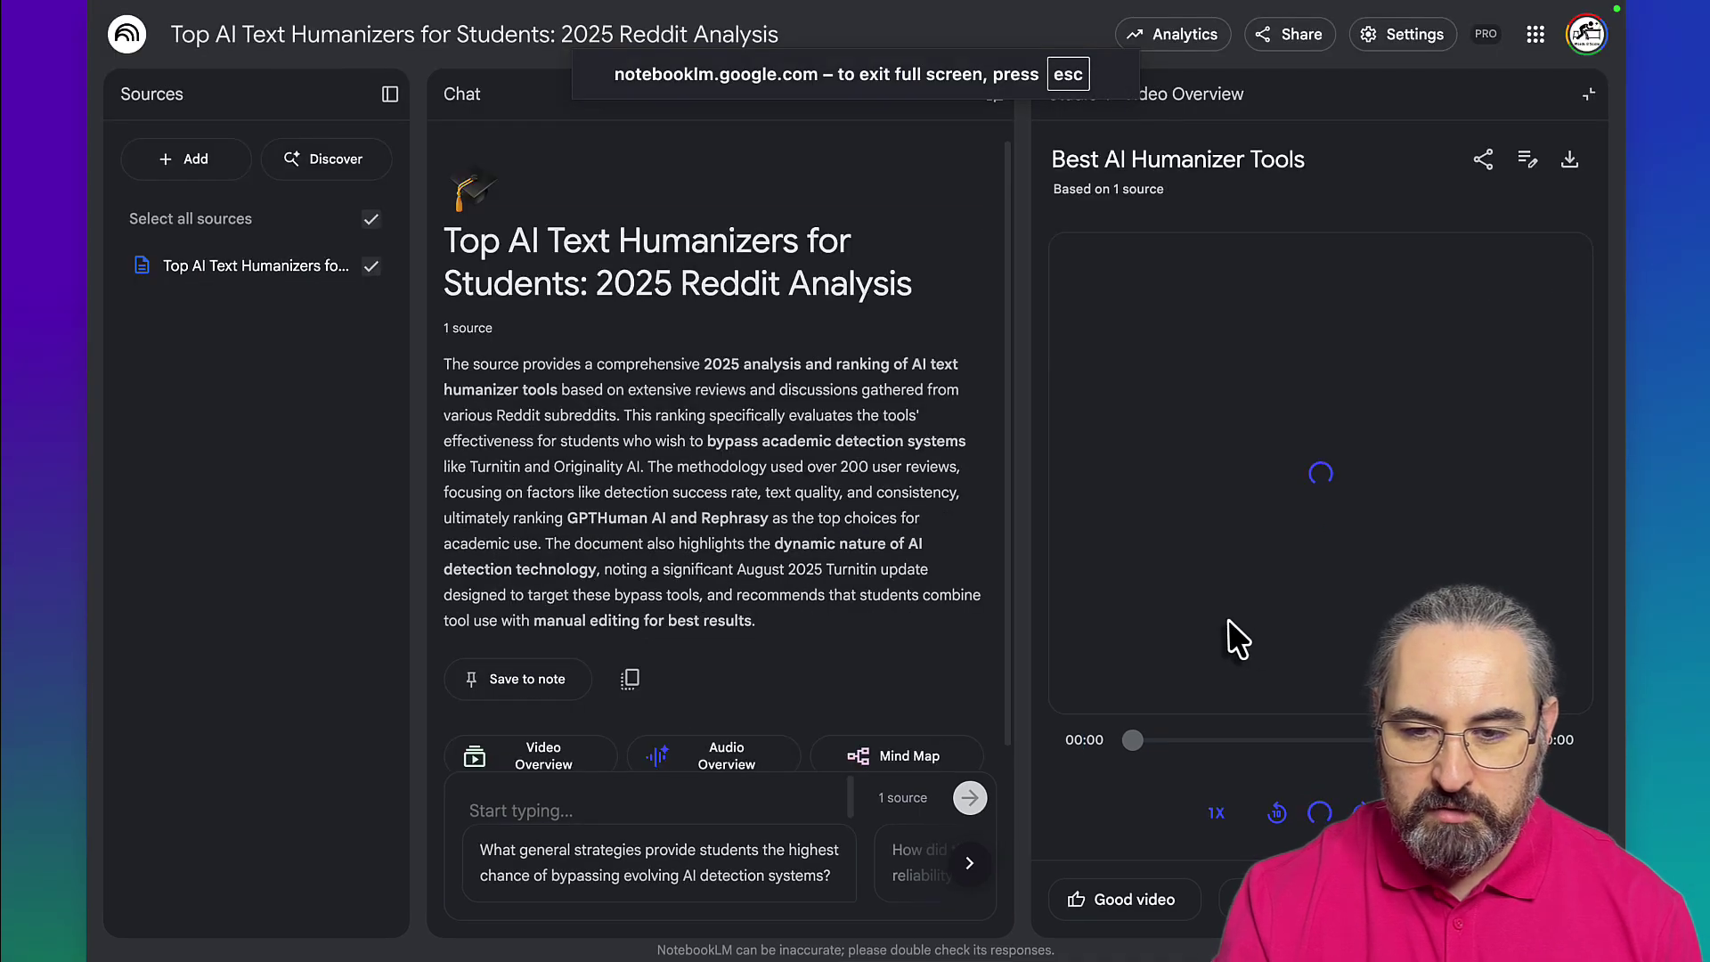
{"action": "double_click", "coordinate": [1240, 640]}
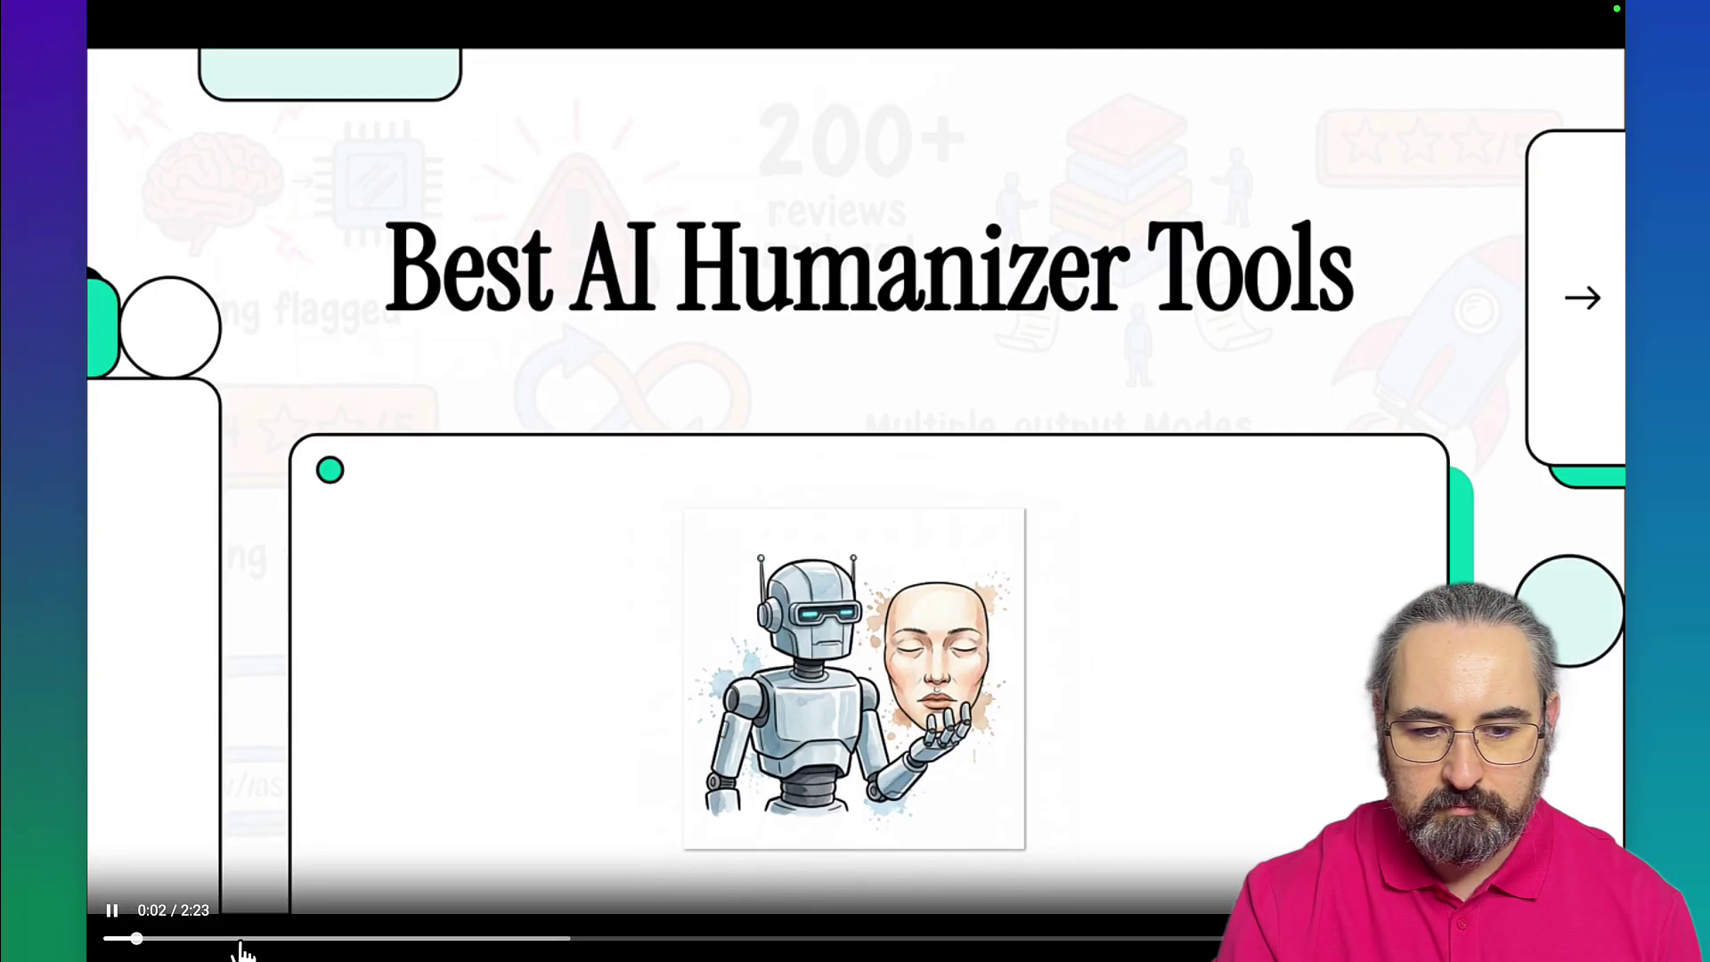
{"action": "left_click_drag", "start_coordinate": [241, 946], "coordinate": [325, 941]}
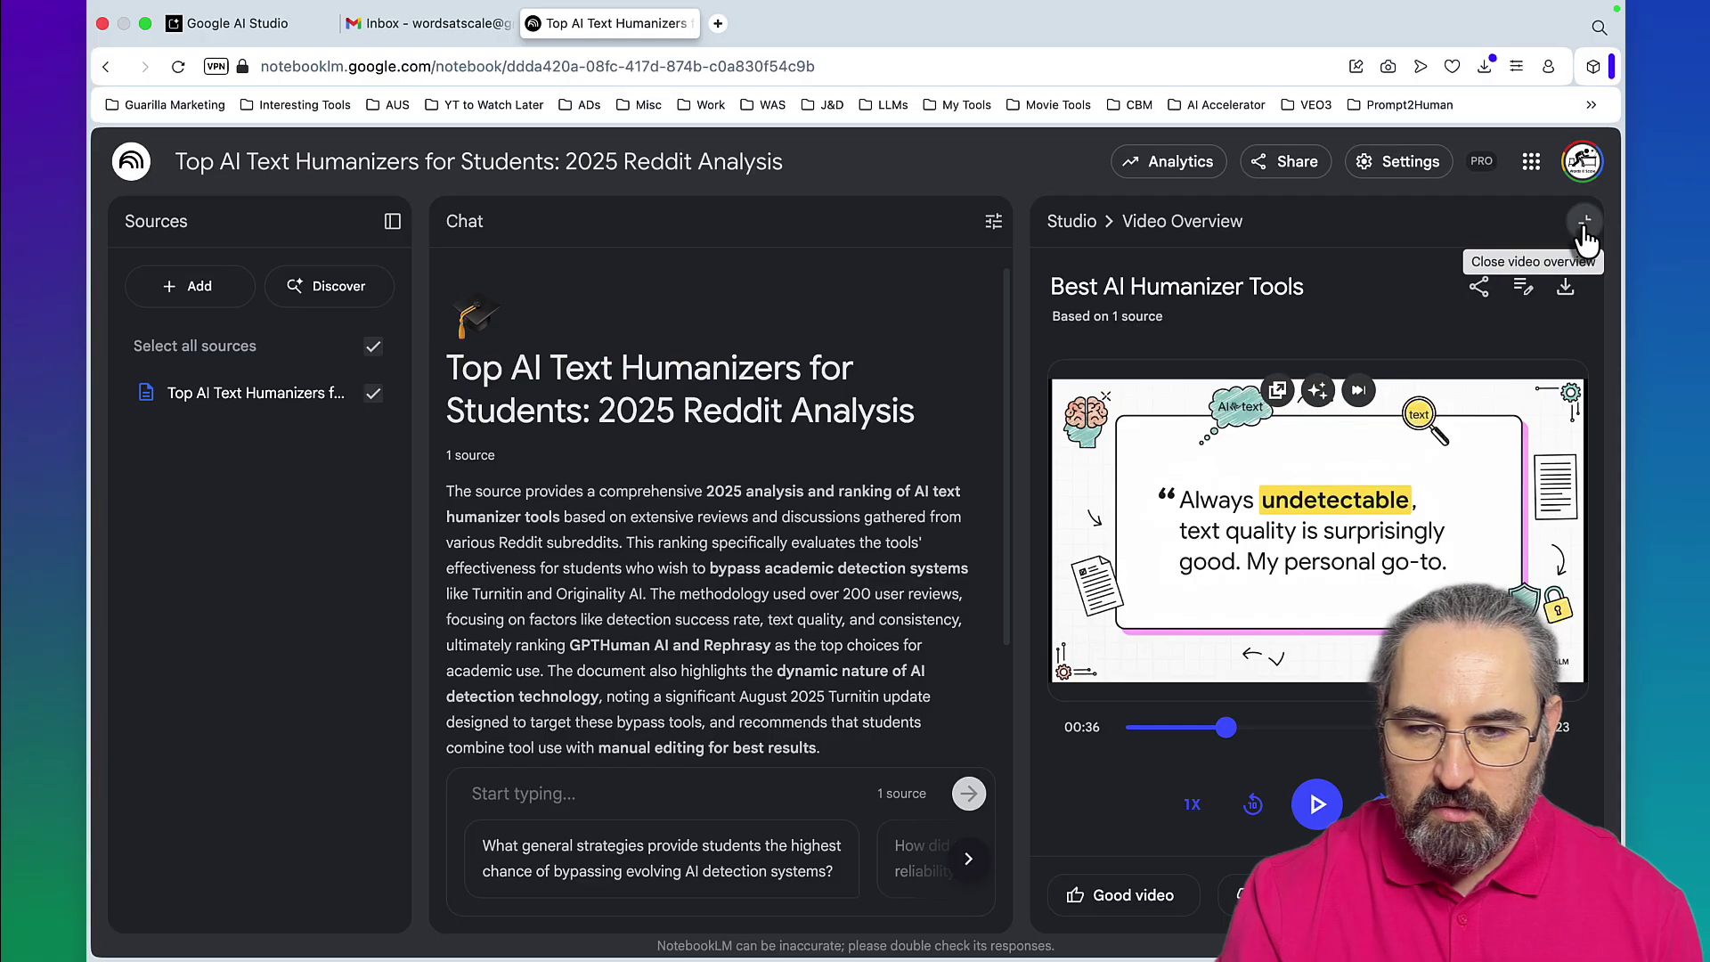
{"action": "left_click", "coordinate": [1593, 225]}
Browse the Video Overview visual styles without generating, then switch to Genspark.
{"action": "left_click", "coordinate": [1565, 291]}
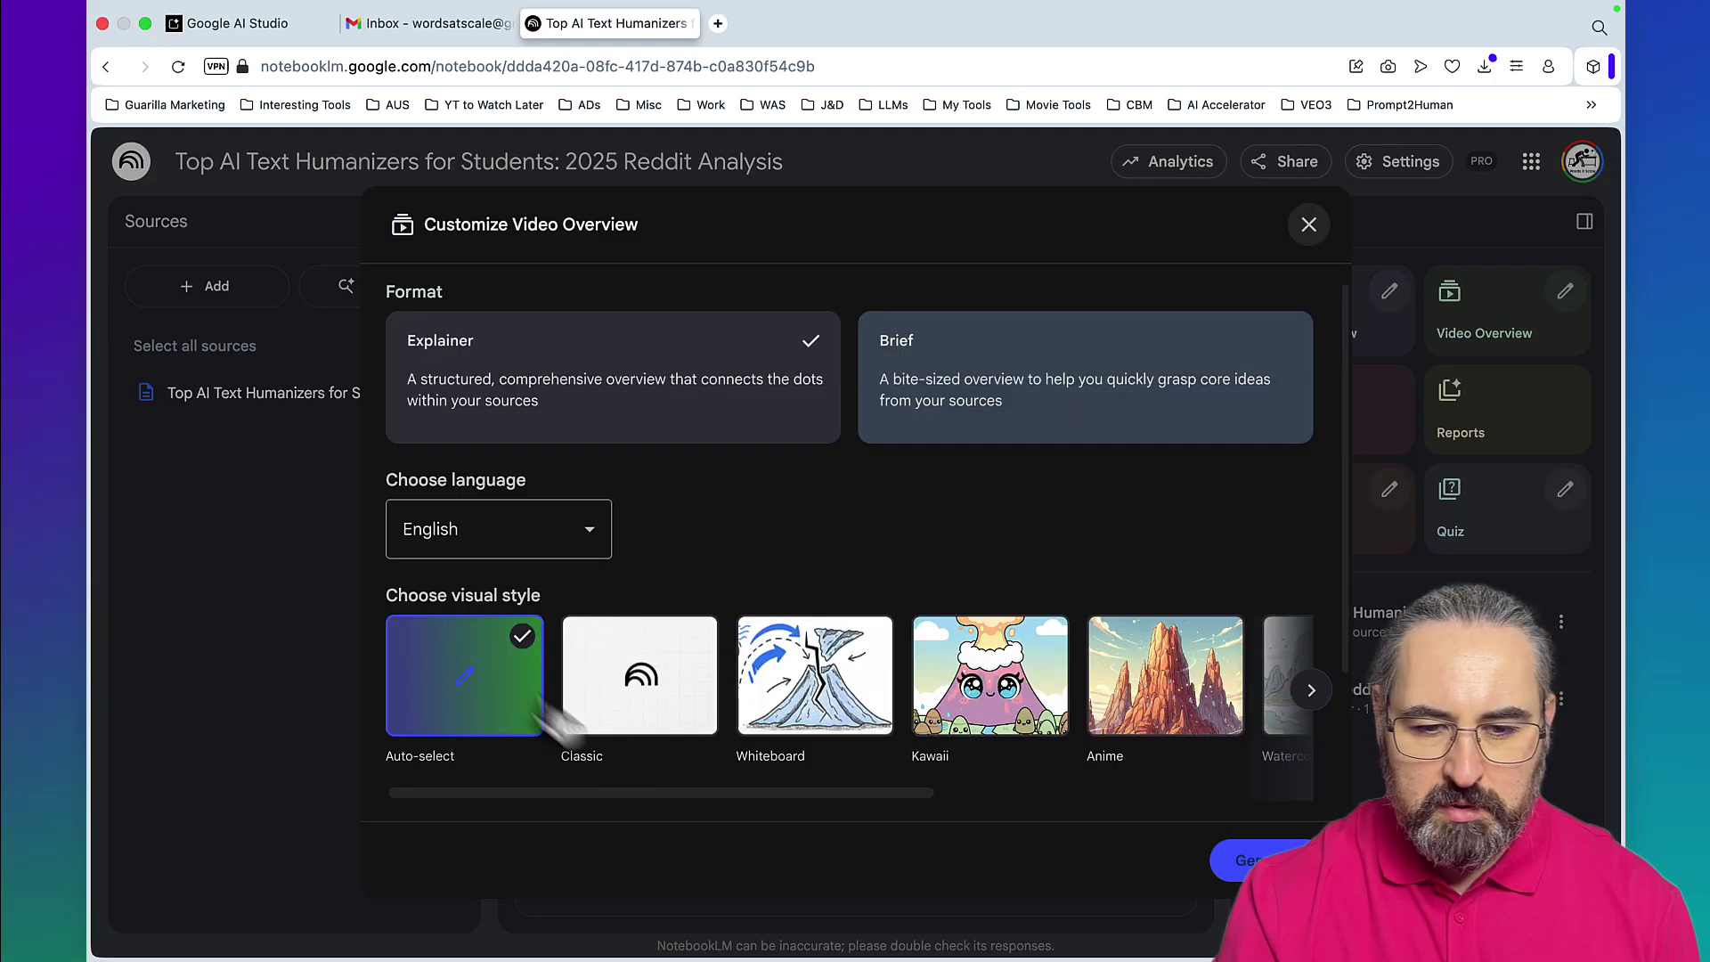
{"action": "scroll", "coordinate": [778, 808], "scroll_direction": "right", "scroll_amount": 5}
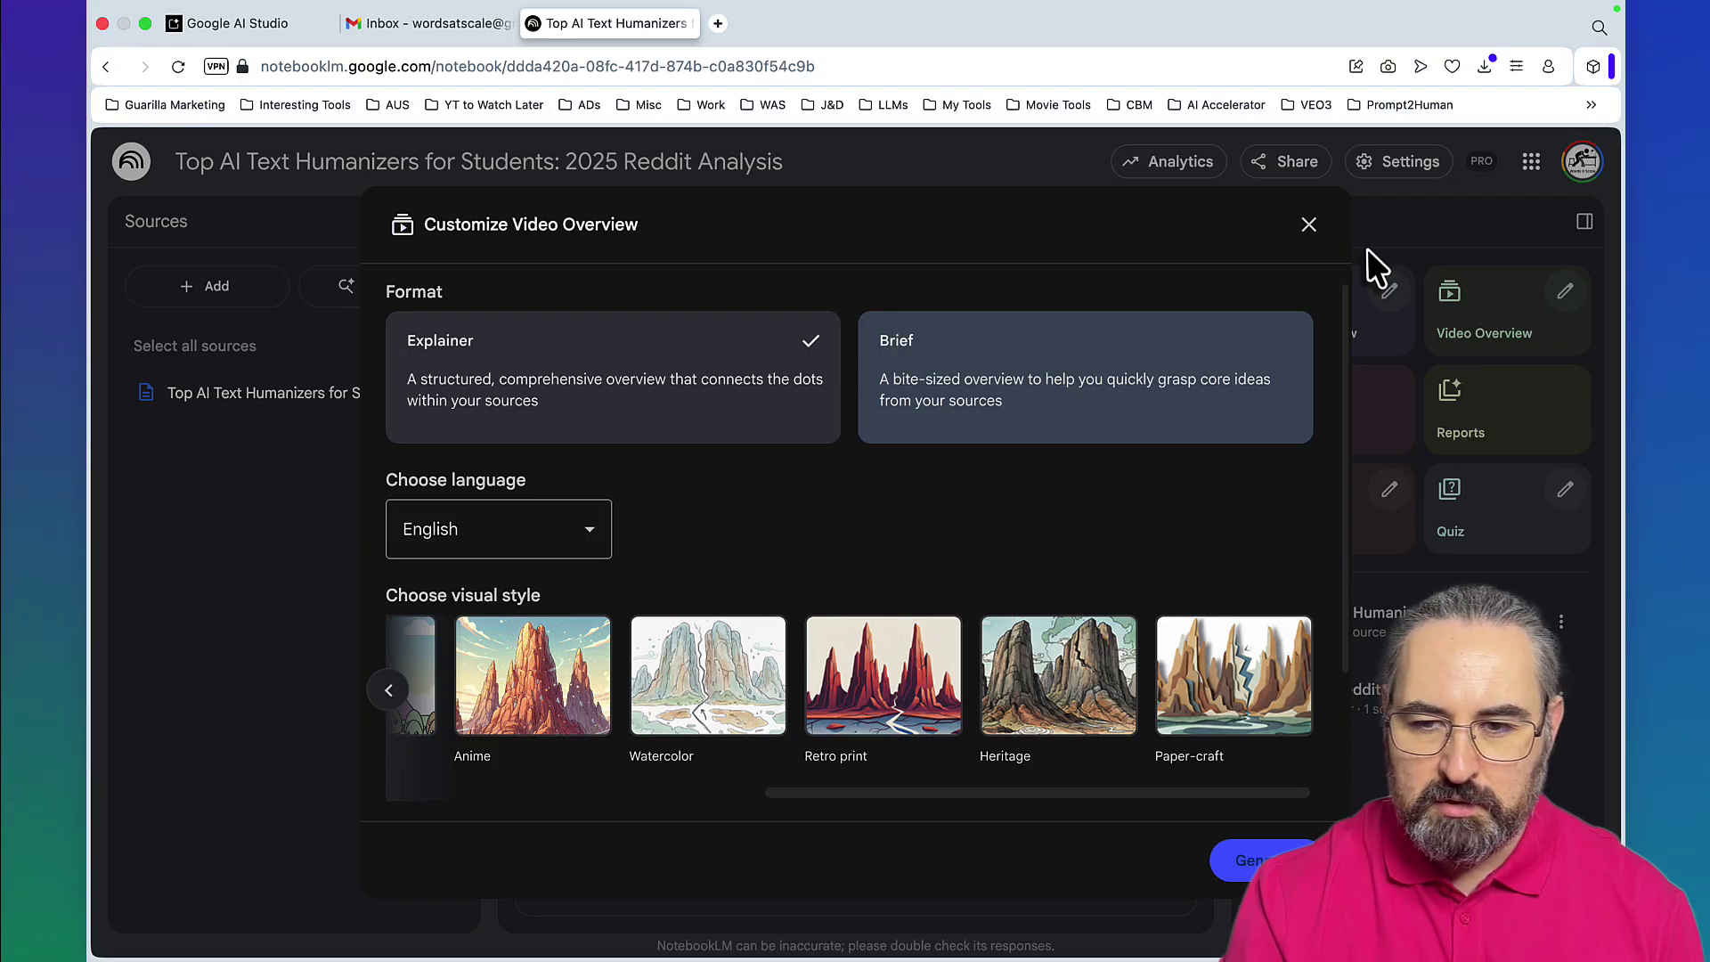
{"action": "left_click", "coordinate": [1310, 225]}
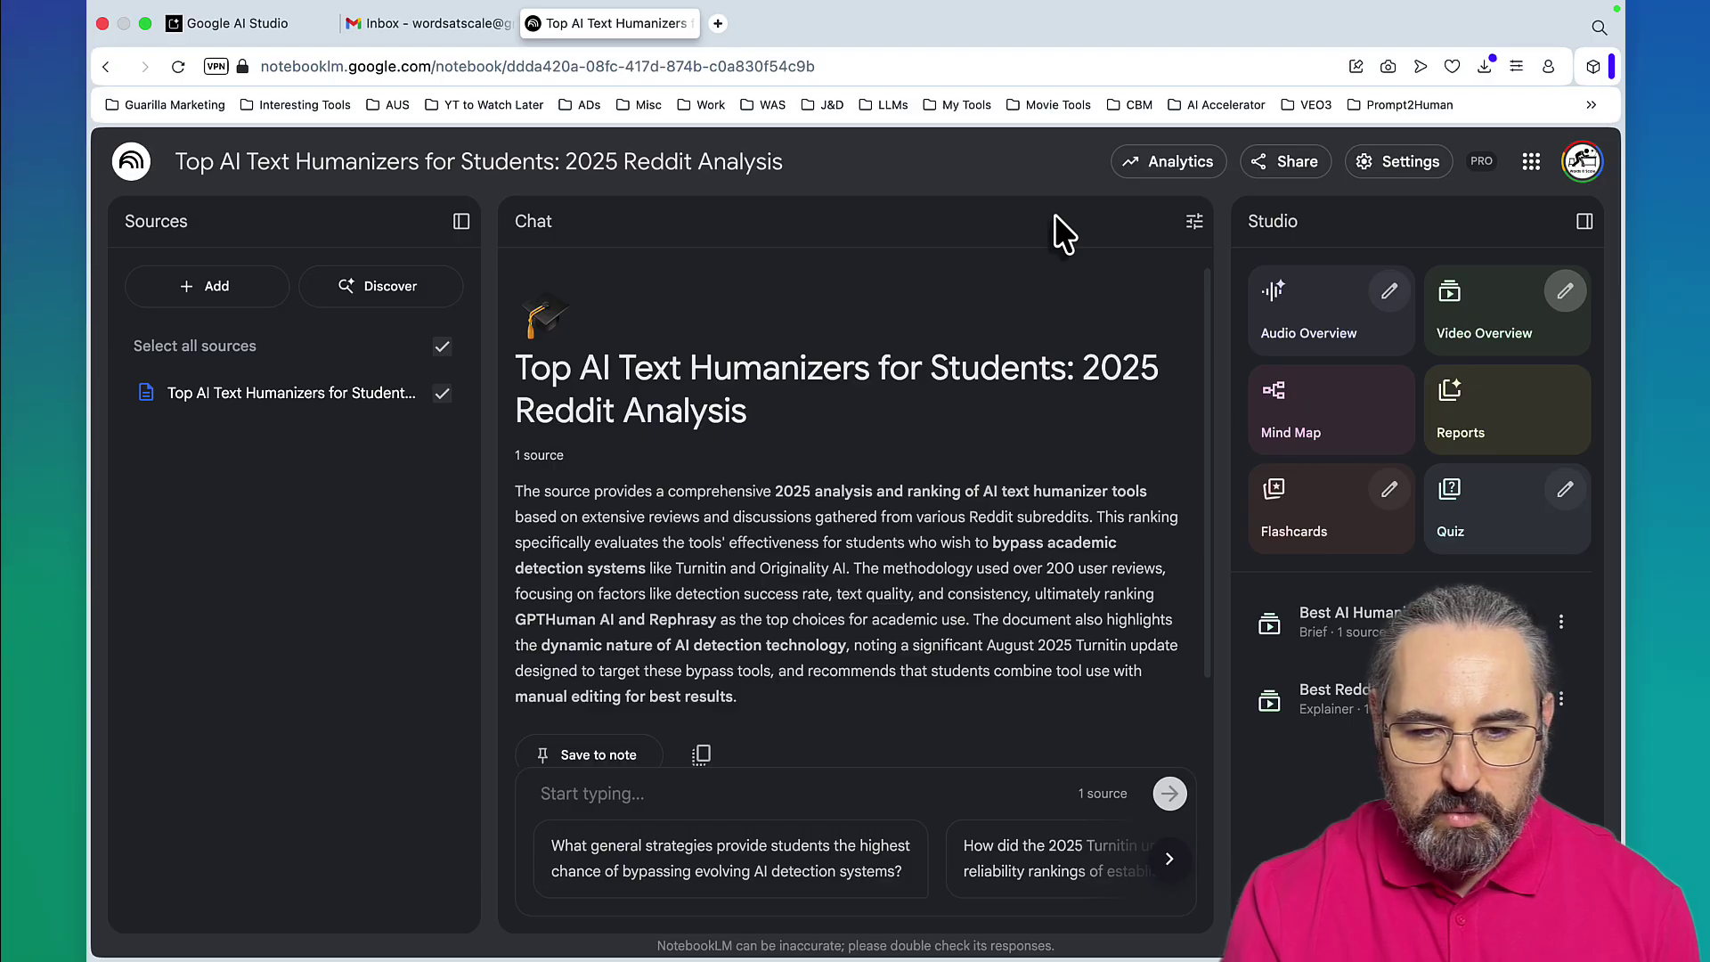
{"action": "key", "text": "super+Tab"}
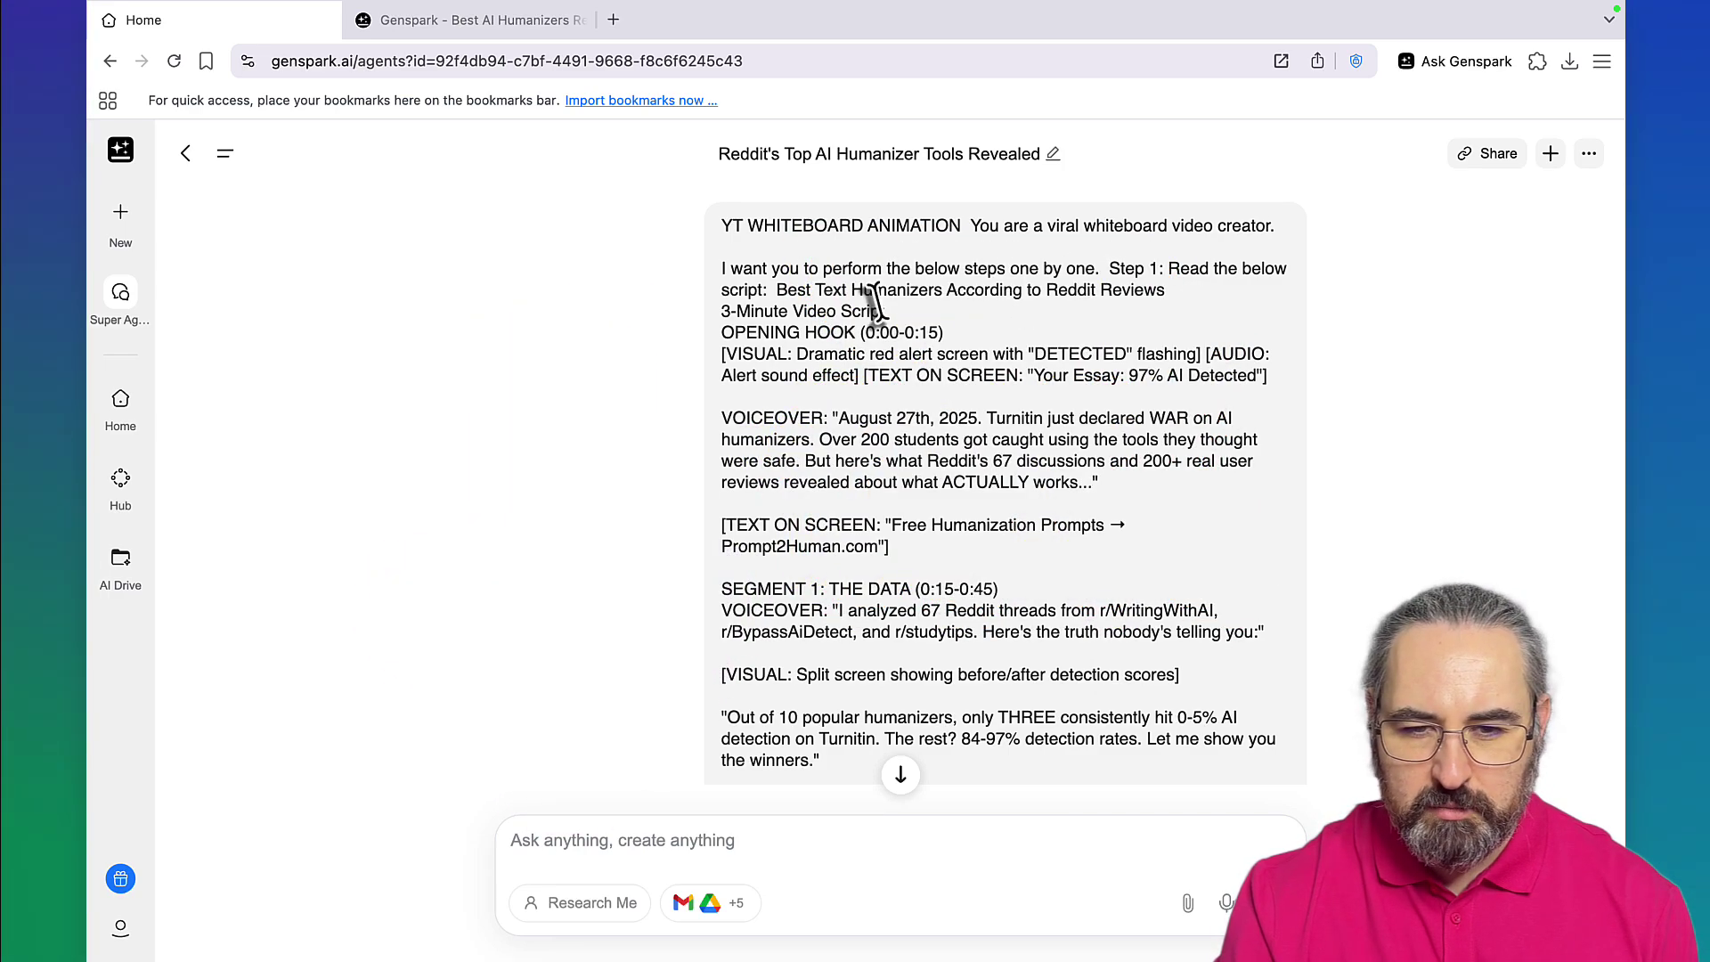
Review the prompt's script and Step 2 topic text, then switch to 'Genspark - Best AI Humanizers'.
{"action": "mouse_move", "coordinate": [776, 290]}
{"action": "left_mouse_down"}
{"action": "mouse_move", "coordinate": [851, 753]}
{"action": "mouse_move", "coordinate": [847, 707]}
{"action": "left_mouse_up"}
{"action": "left_click", "coordinate": [848, 707]}
{"action": "scroll", "coordinate": [974, 413], "scroll_direction": "down", "scroll_amount": 10}
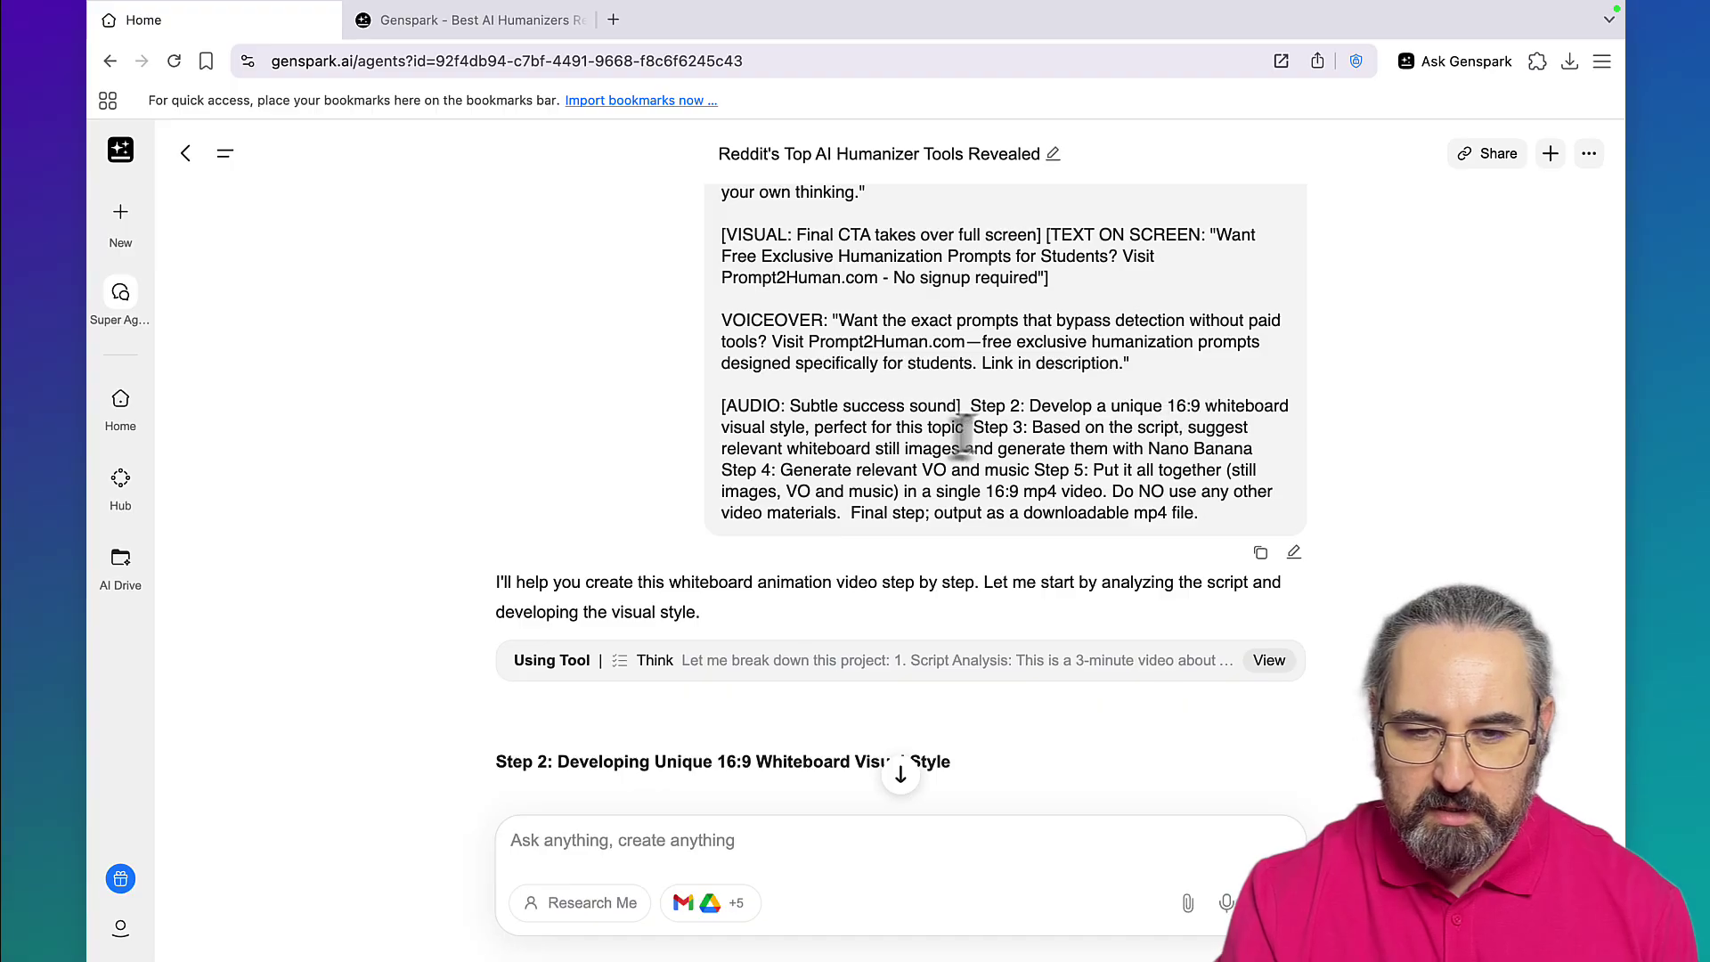
{"action": "left_click_drag", "start_coordinate": [963, 427], "coordinate": [871, 429]}
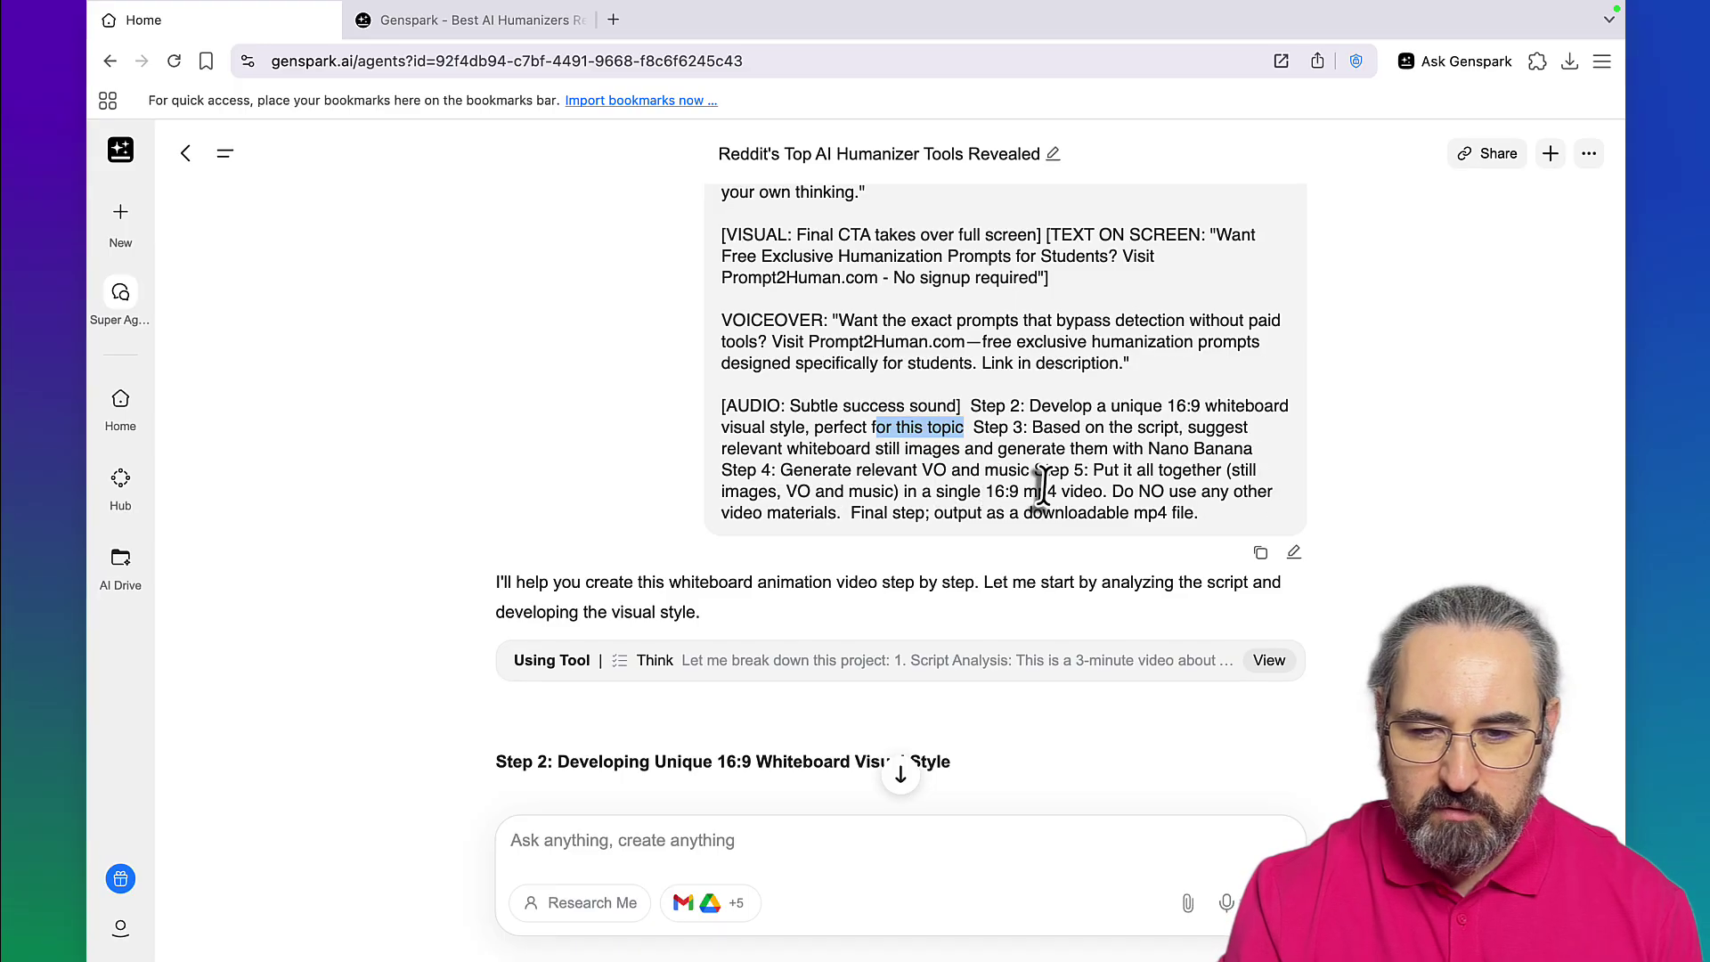
{"action": "scroll", "coordinate": [1152, 482], "scroll_direction": "down", "scroll_amount": 1}
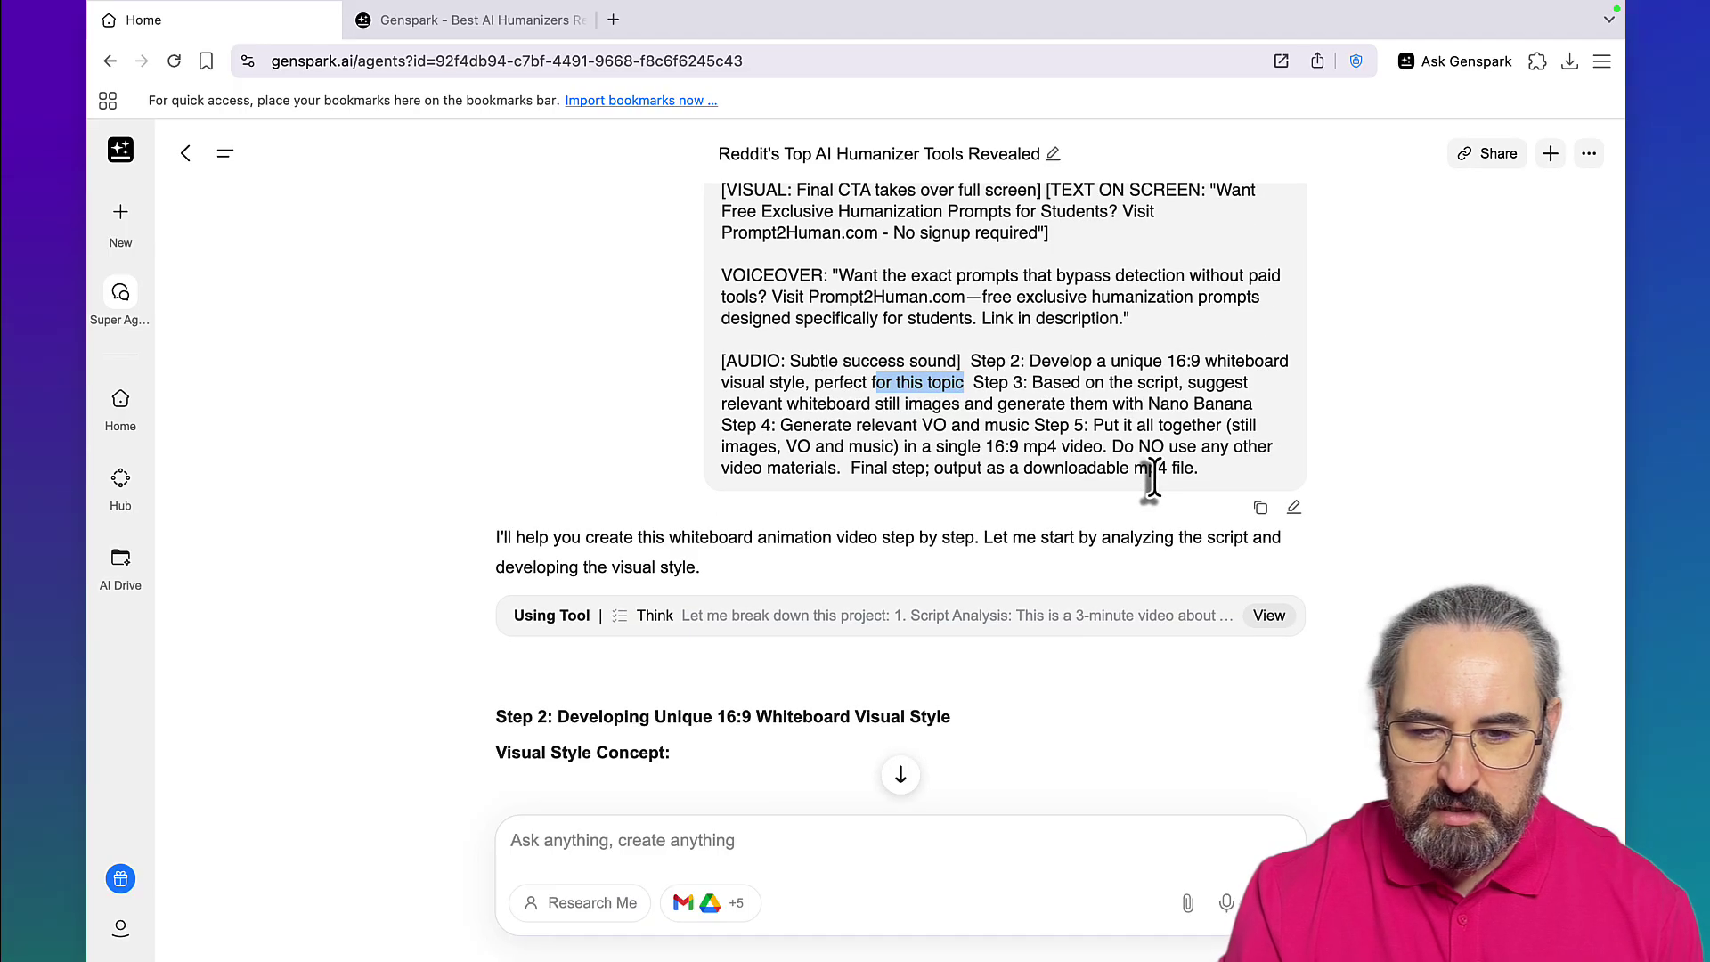
{"action": "key", "text": "ctrl+Tab"}
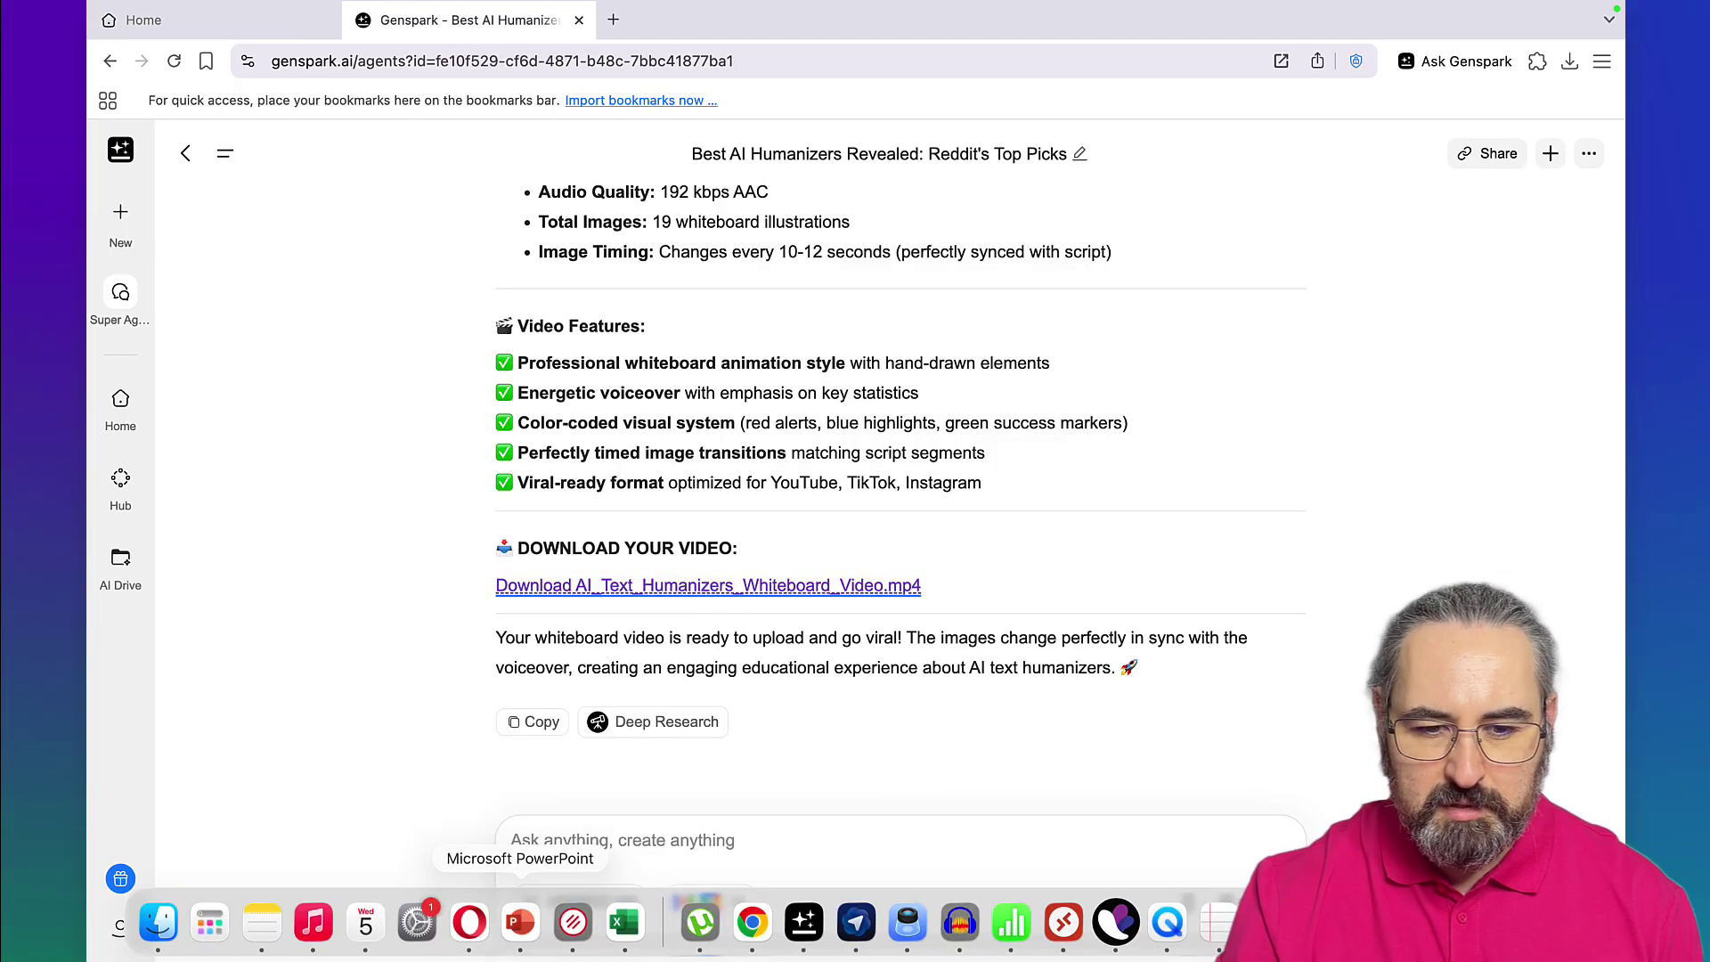
Open the WordsAtScale Classroom, then skim the video to the Prompt2Human ending and close it.
{"action": "left_click", "coordinate": [470, 922]}
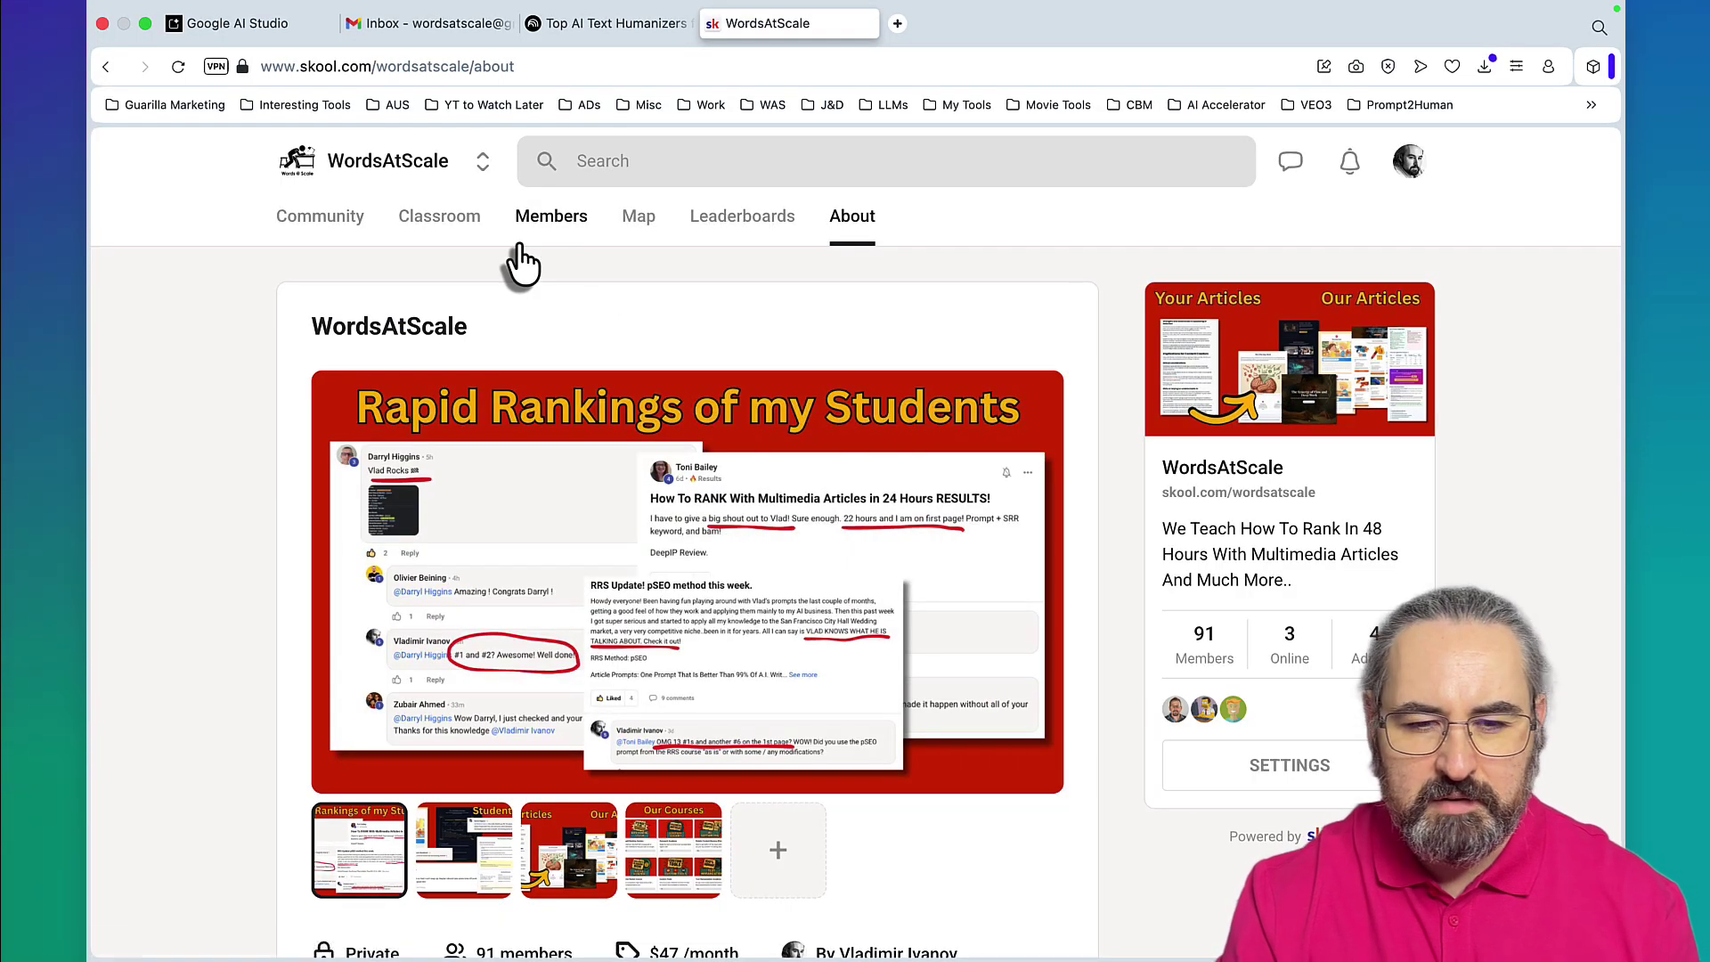
{"action": "left_click", "coordinate": [446, 232]}
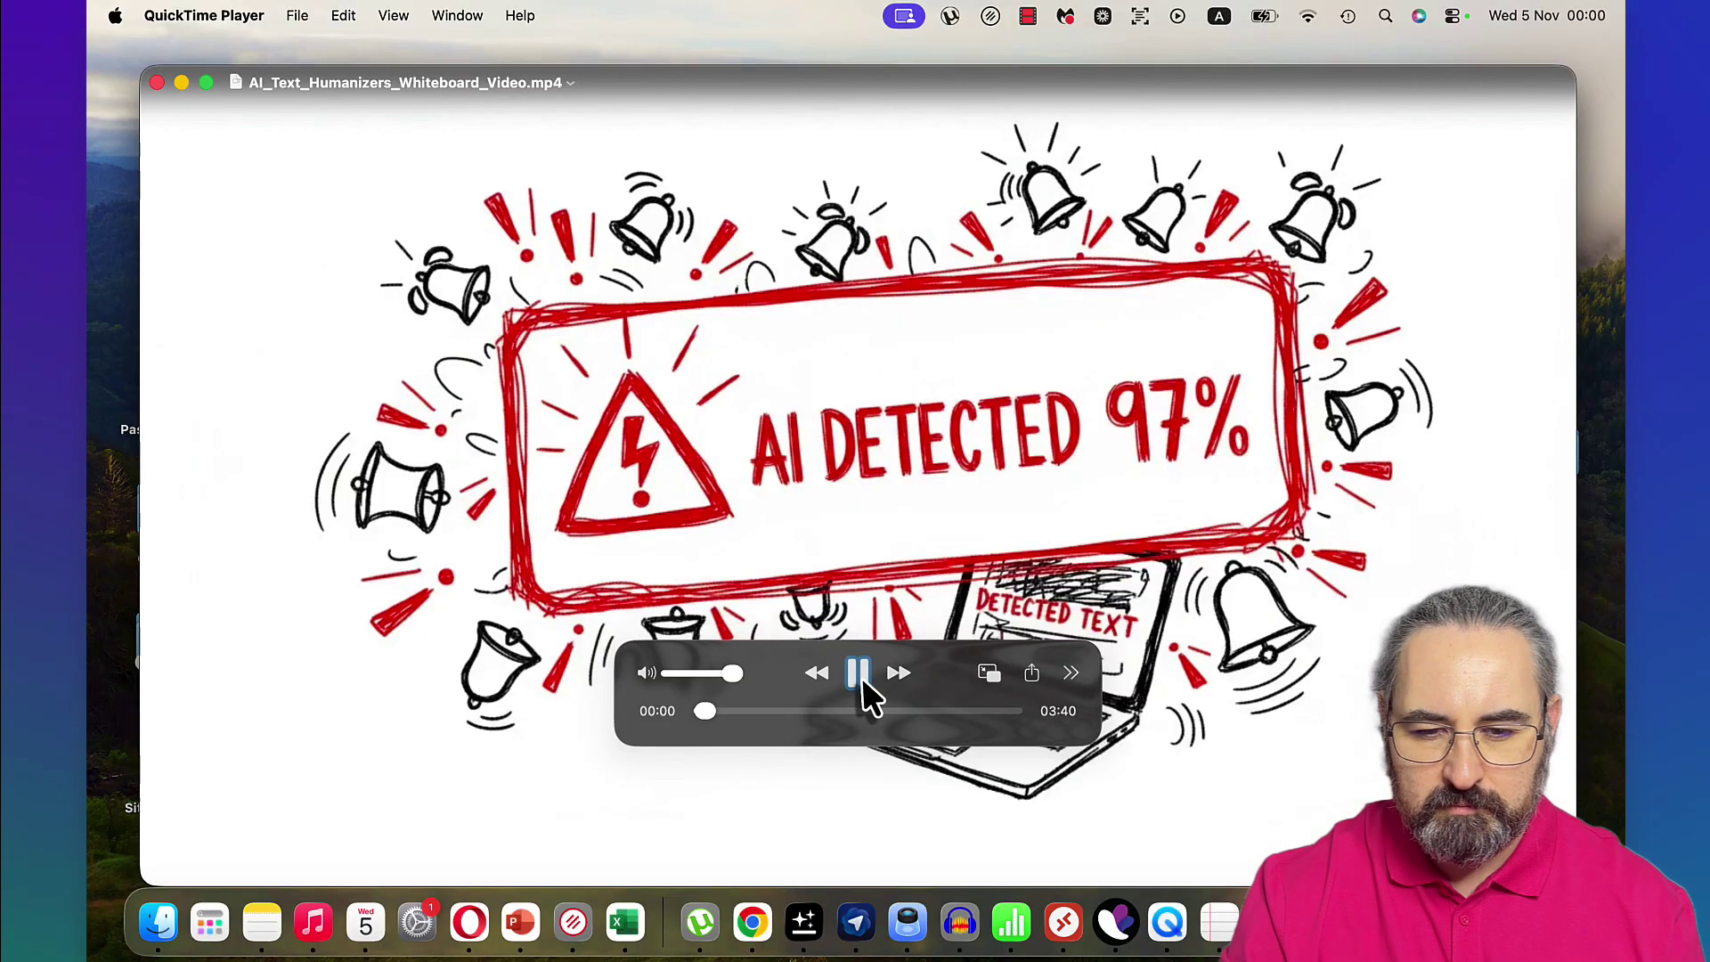
{"action": "left_click", "coordinate": [744, 713]}
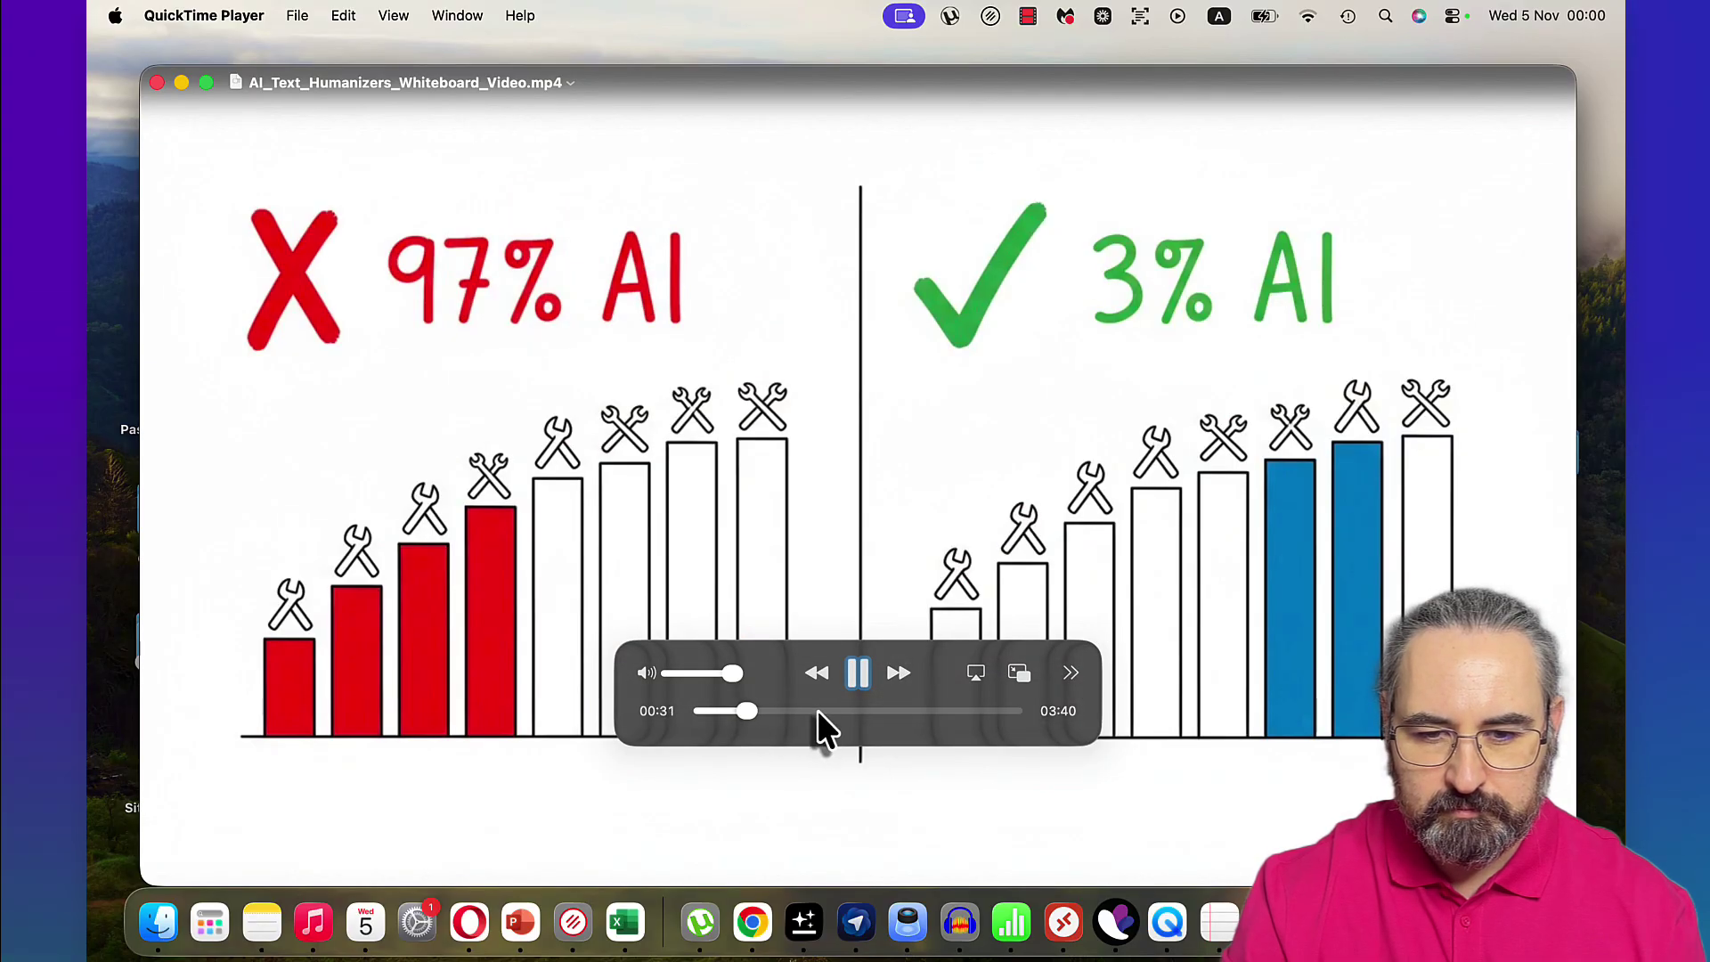
{"action": "left_click", "coordinate": [817, 712]}
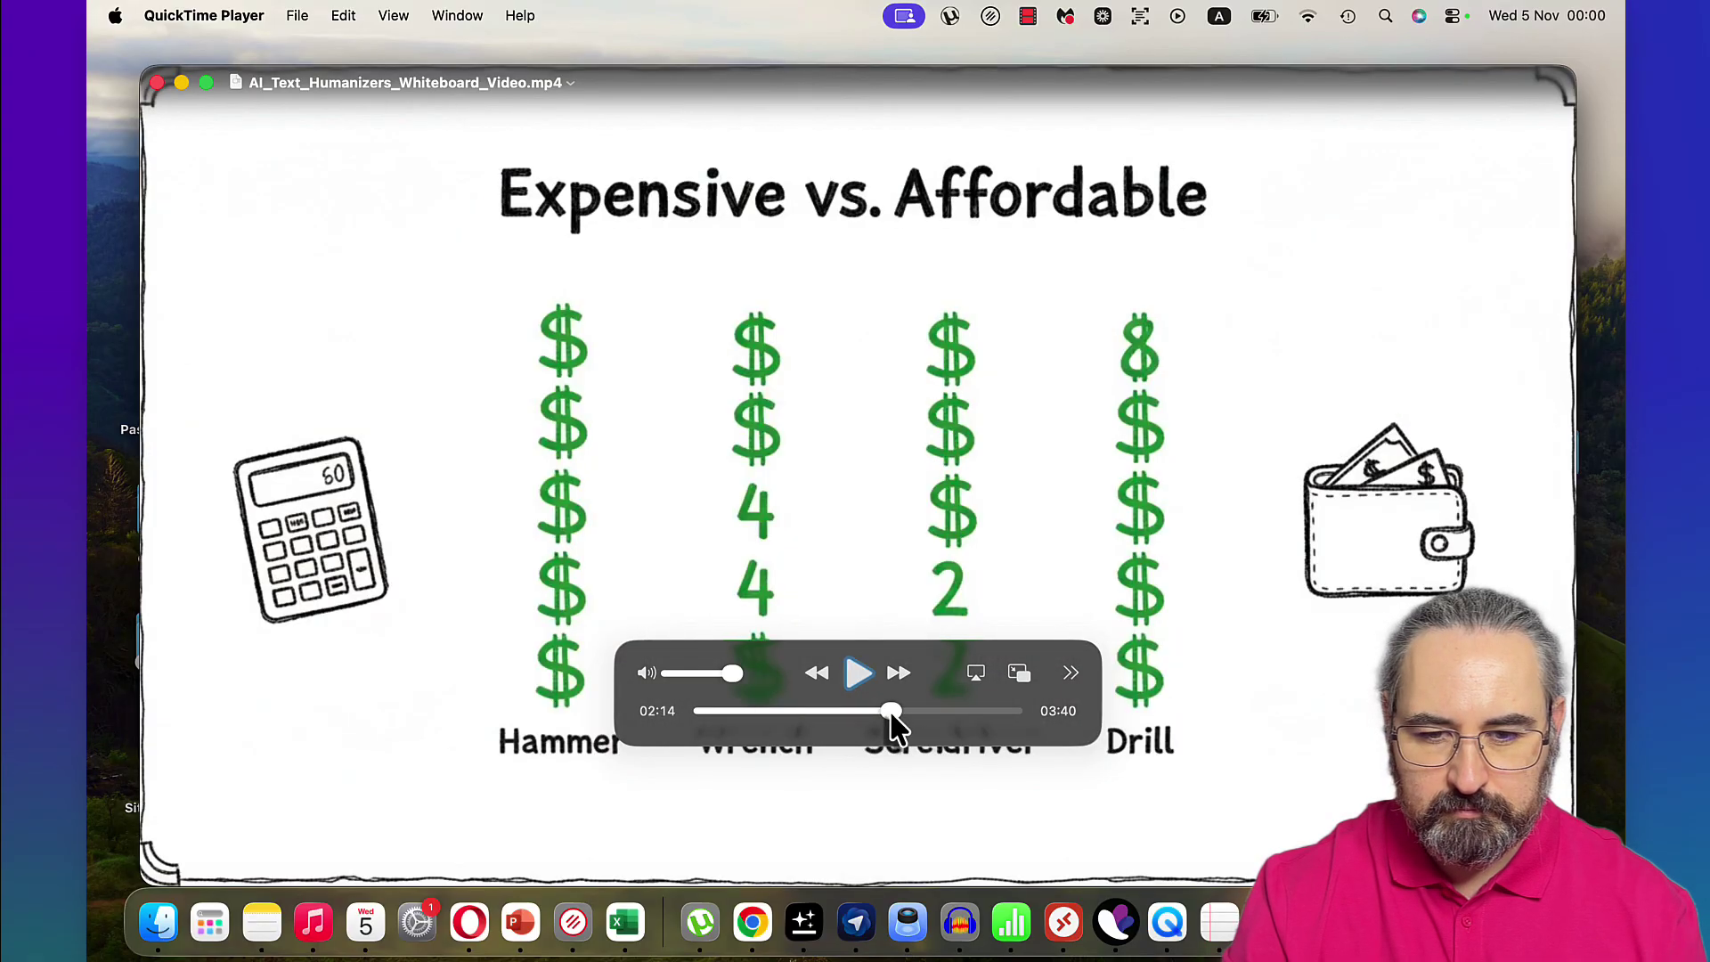
{"action": "left_click", "coordinate": [892, 712]}
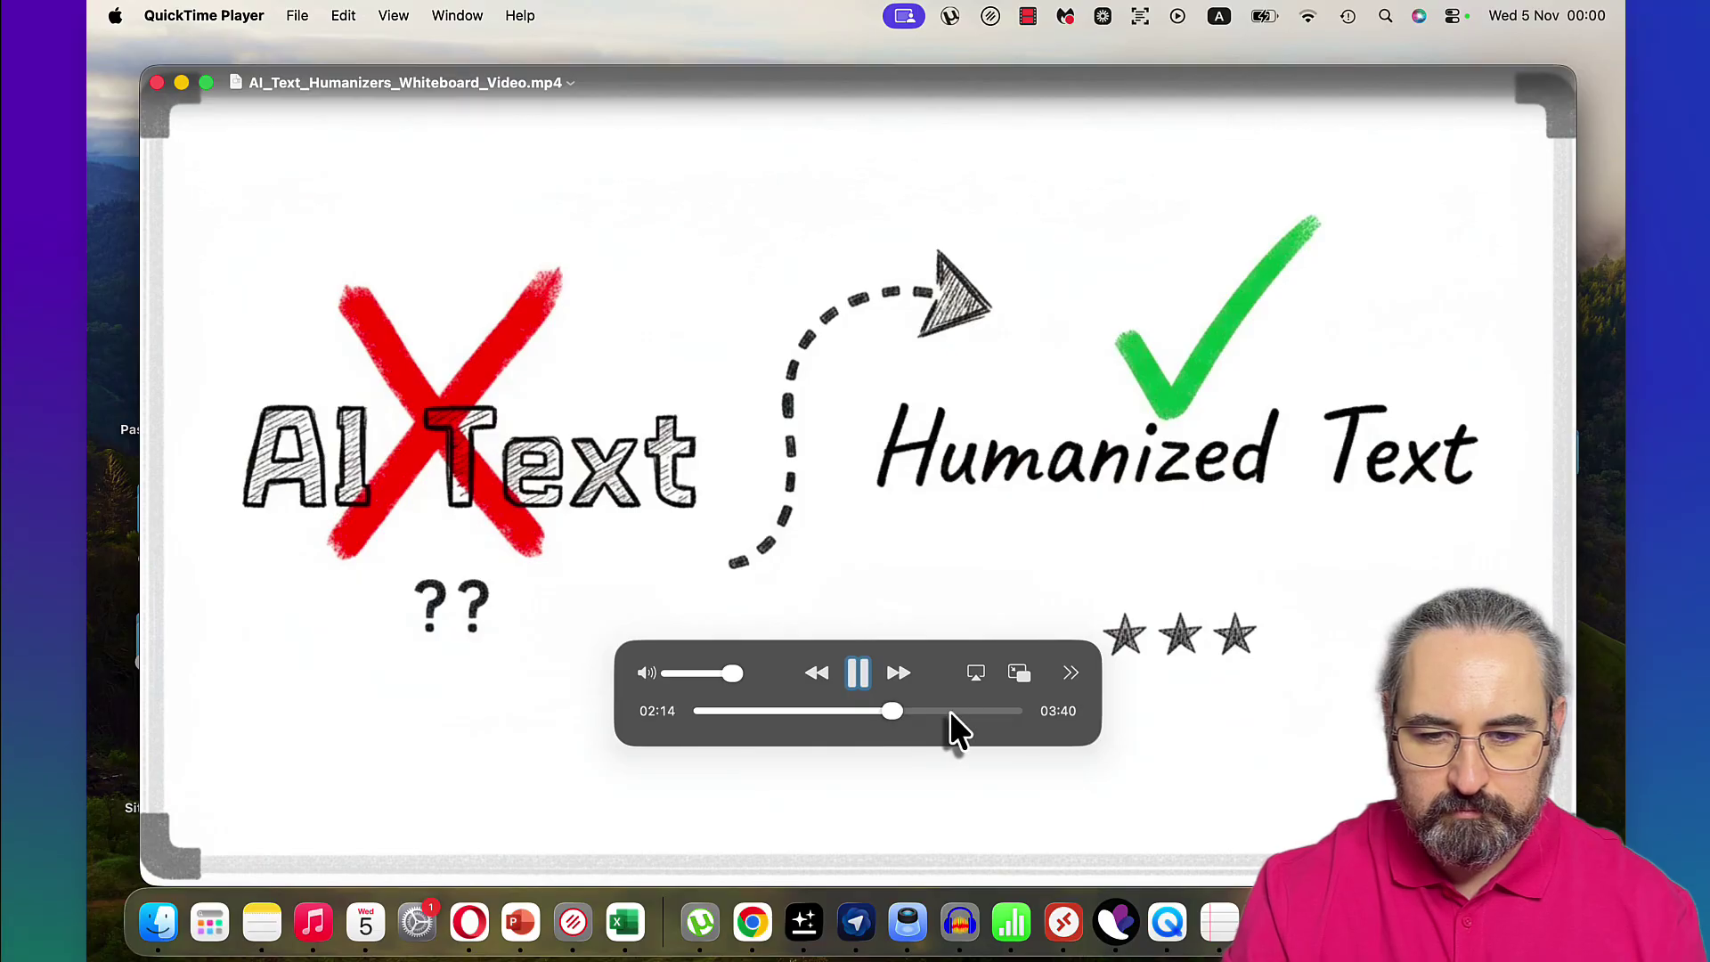
{"action": "left_click", "coordinate": [952, 713]}
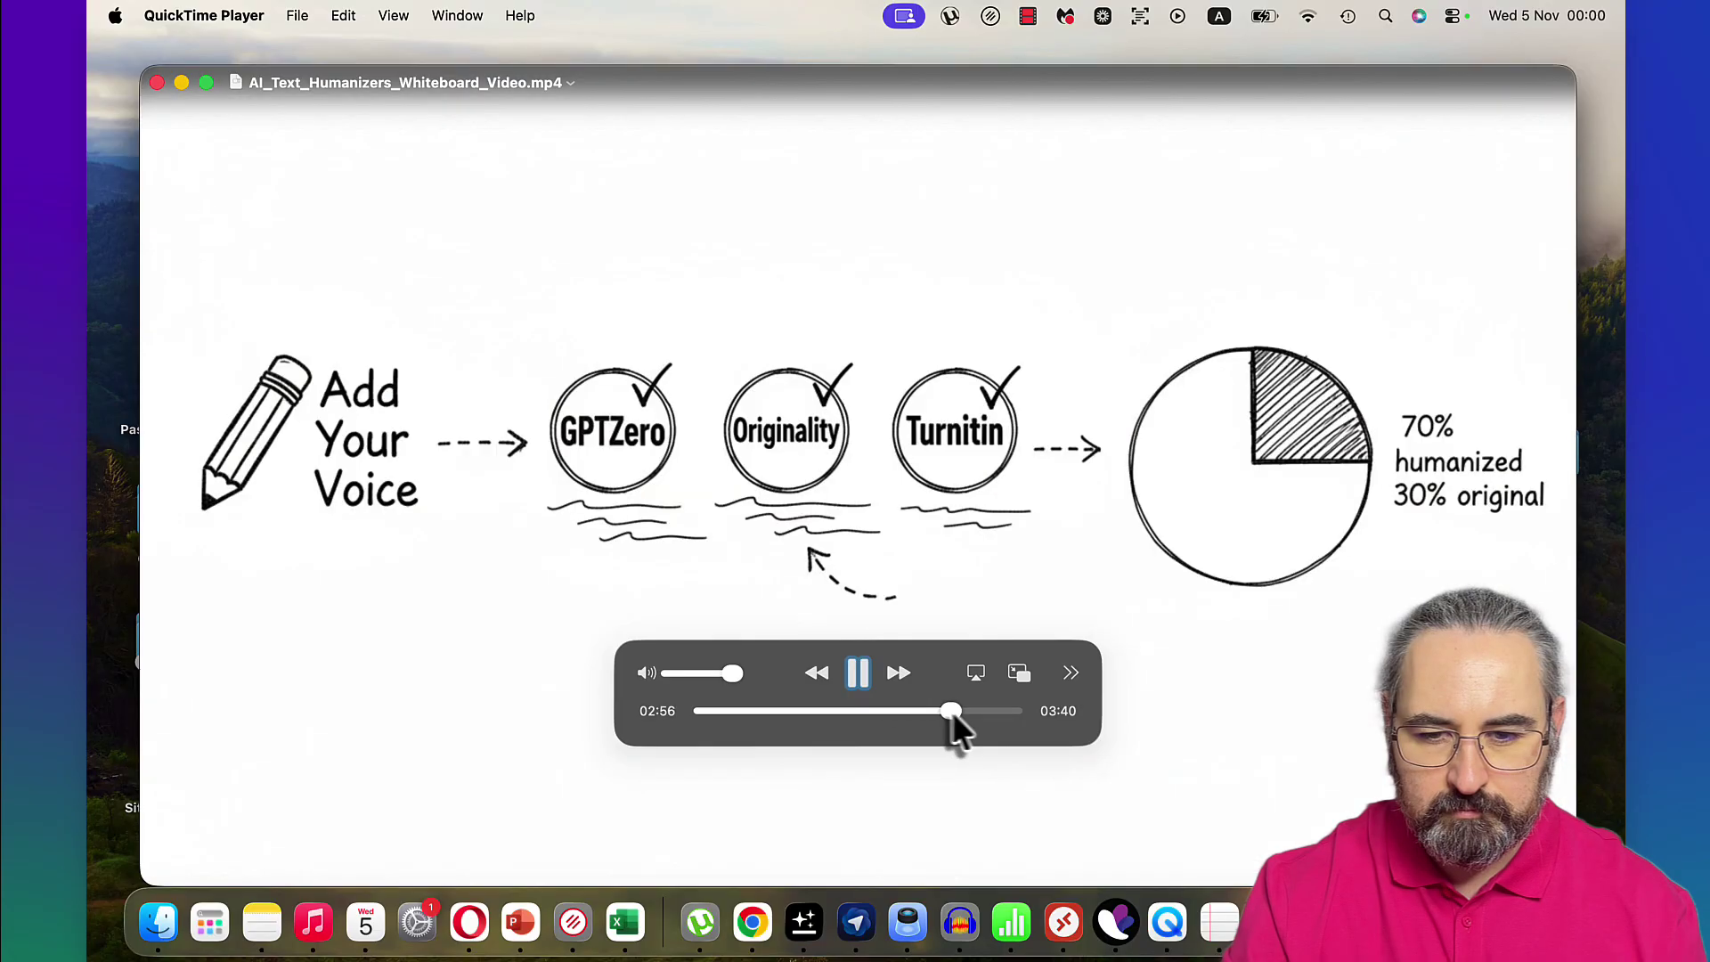
{"action": "left_click", "coordinate": [995, 713]}
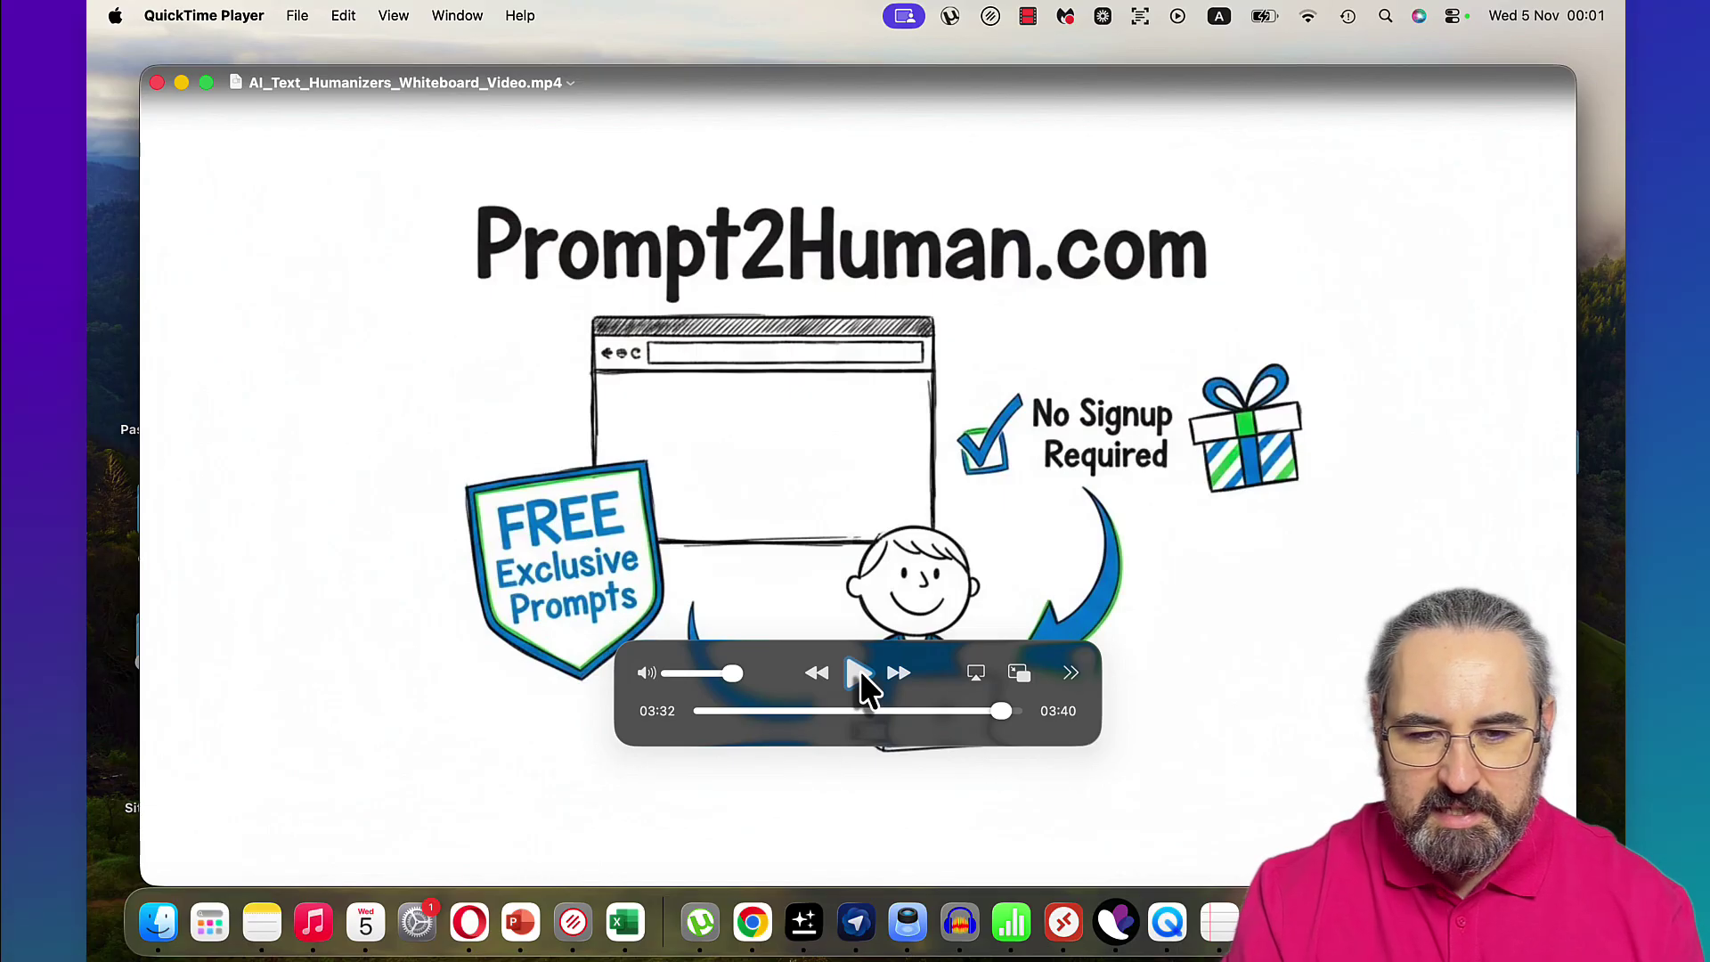
{"action": "left_click", "coordinate": [157, 81]}
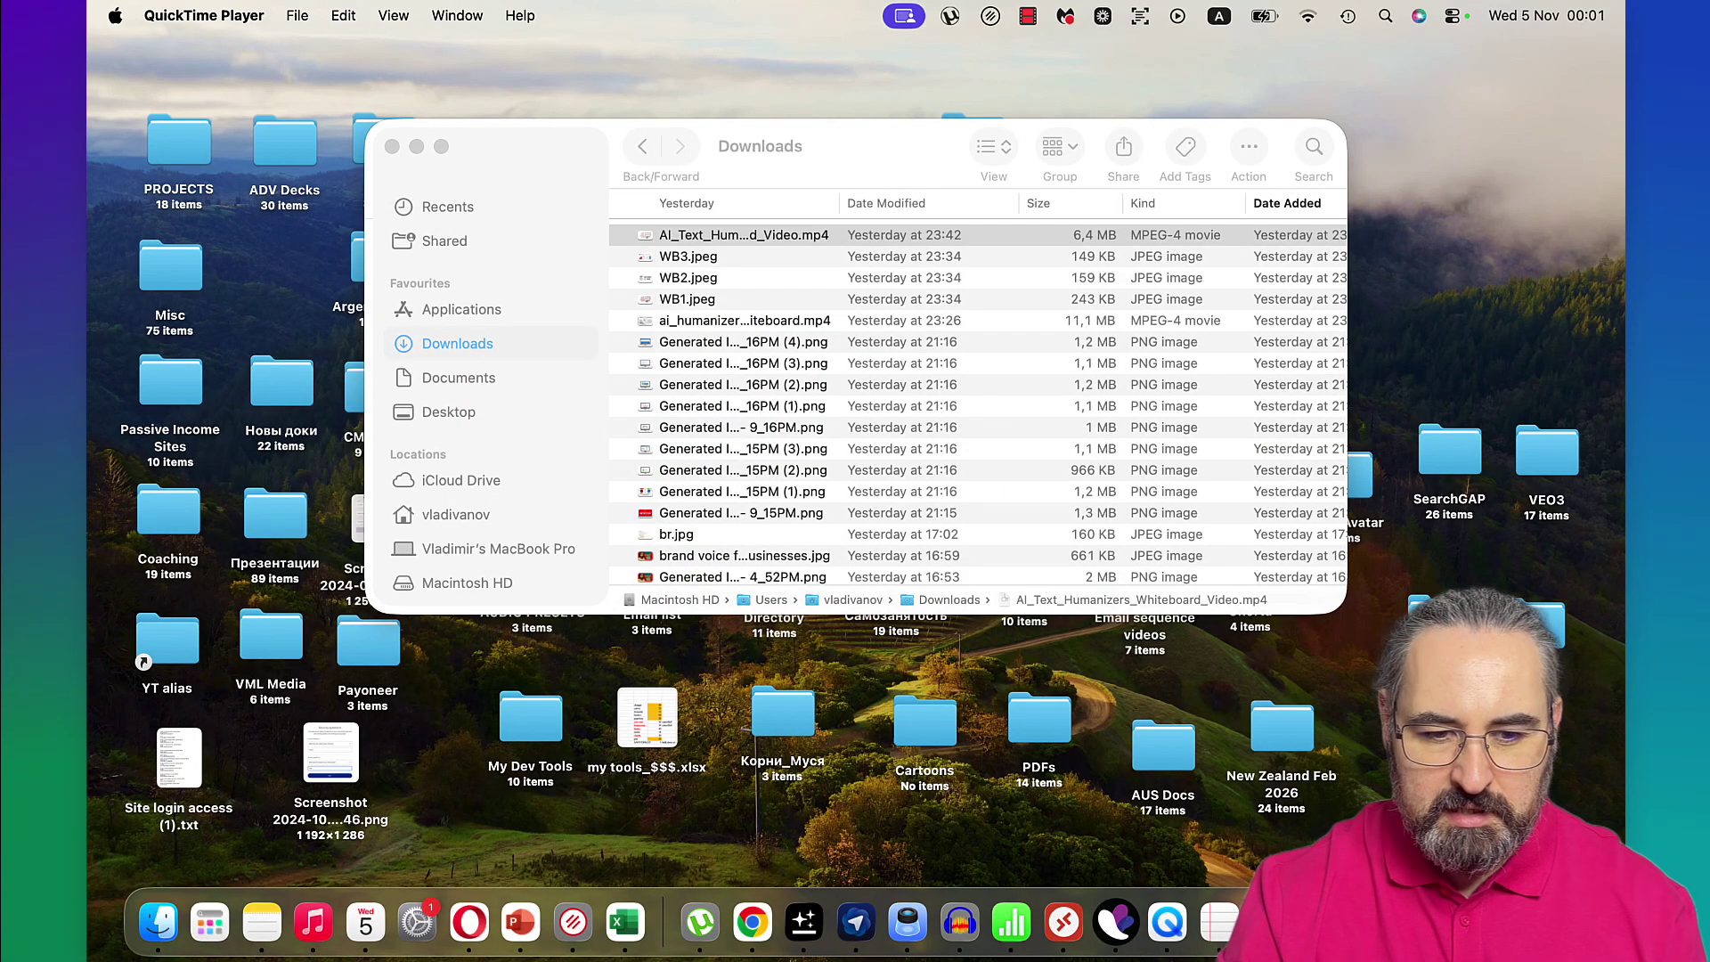
Launch CapCut and import AI_Text_Humanizers_Whiteboard_Video.mp4 into a new project.
{"action": "left_click", "coordinate": [240, 932]}
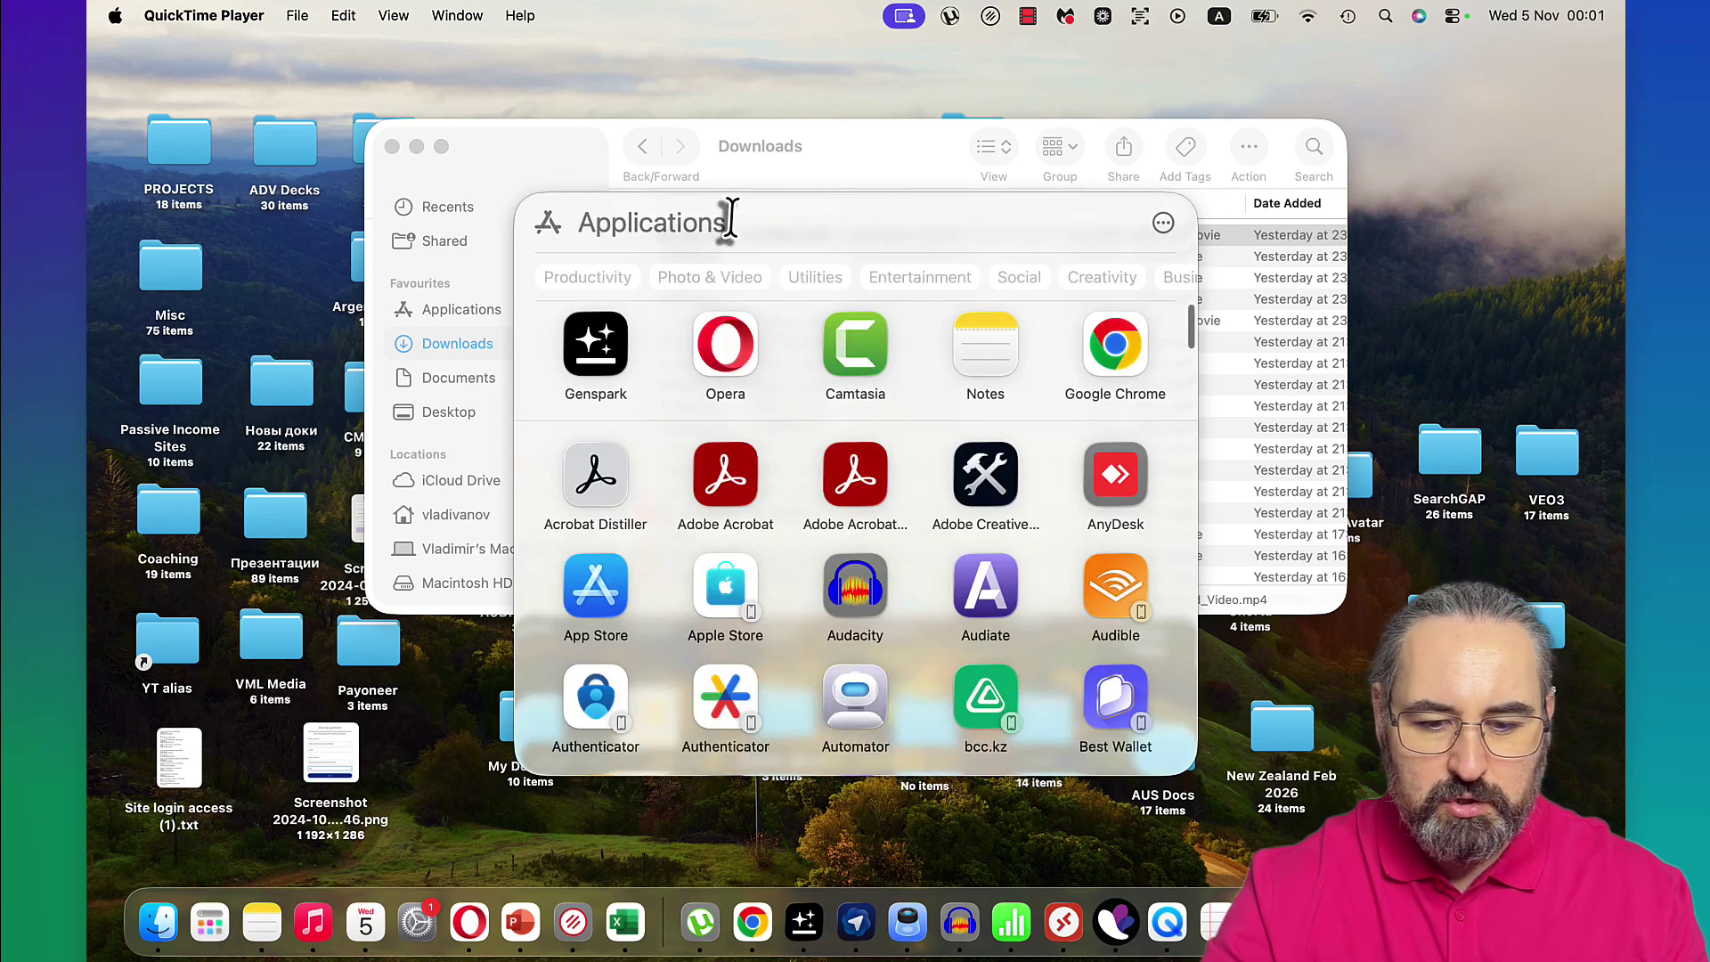
{"action": "type", "text": "capCut.app"}
{"action": "left_click", "coordinate": [597, 345]}
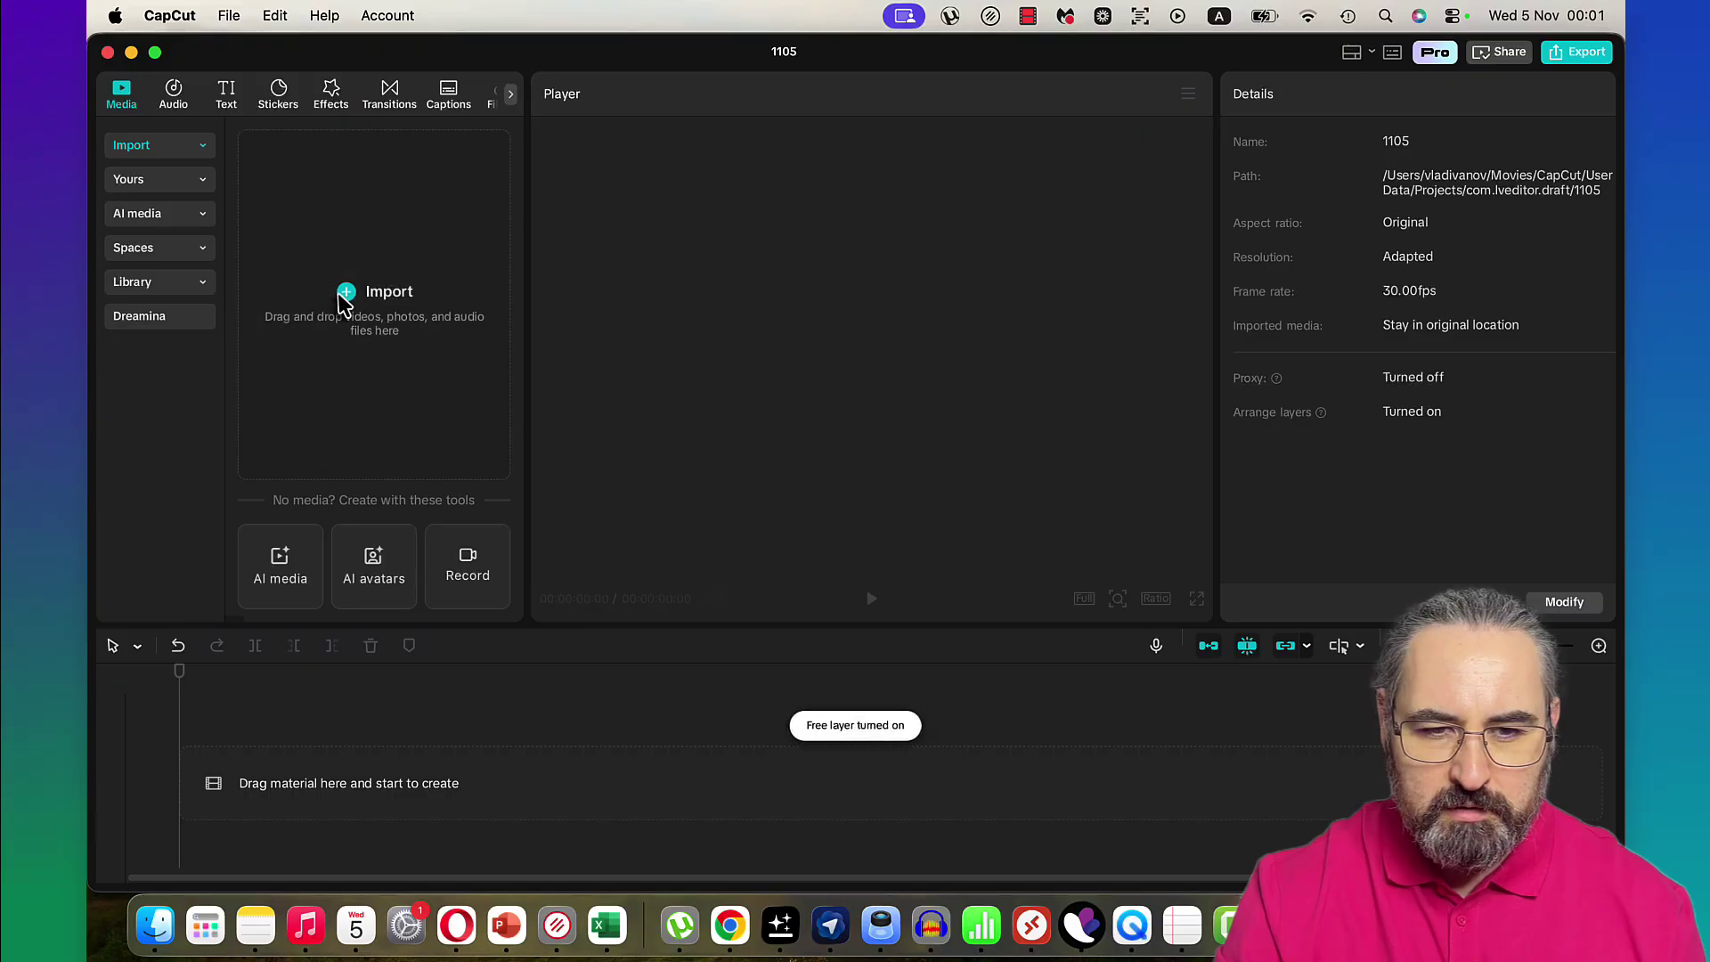
{"action": "left_click", "coordinate": [344, 302]}
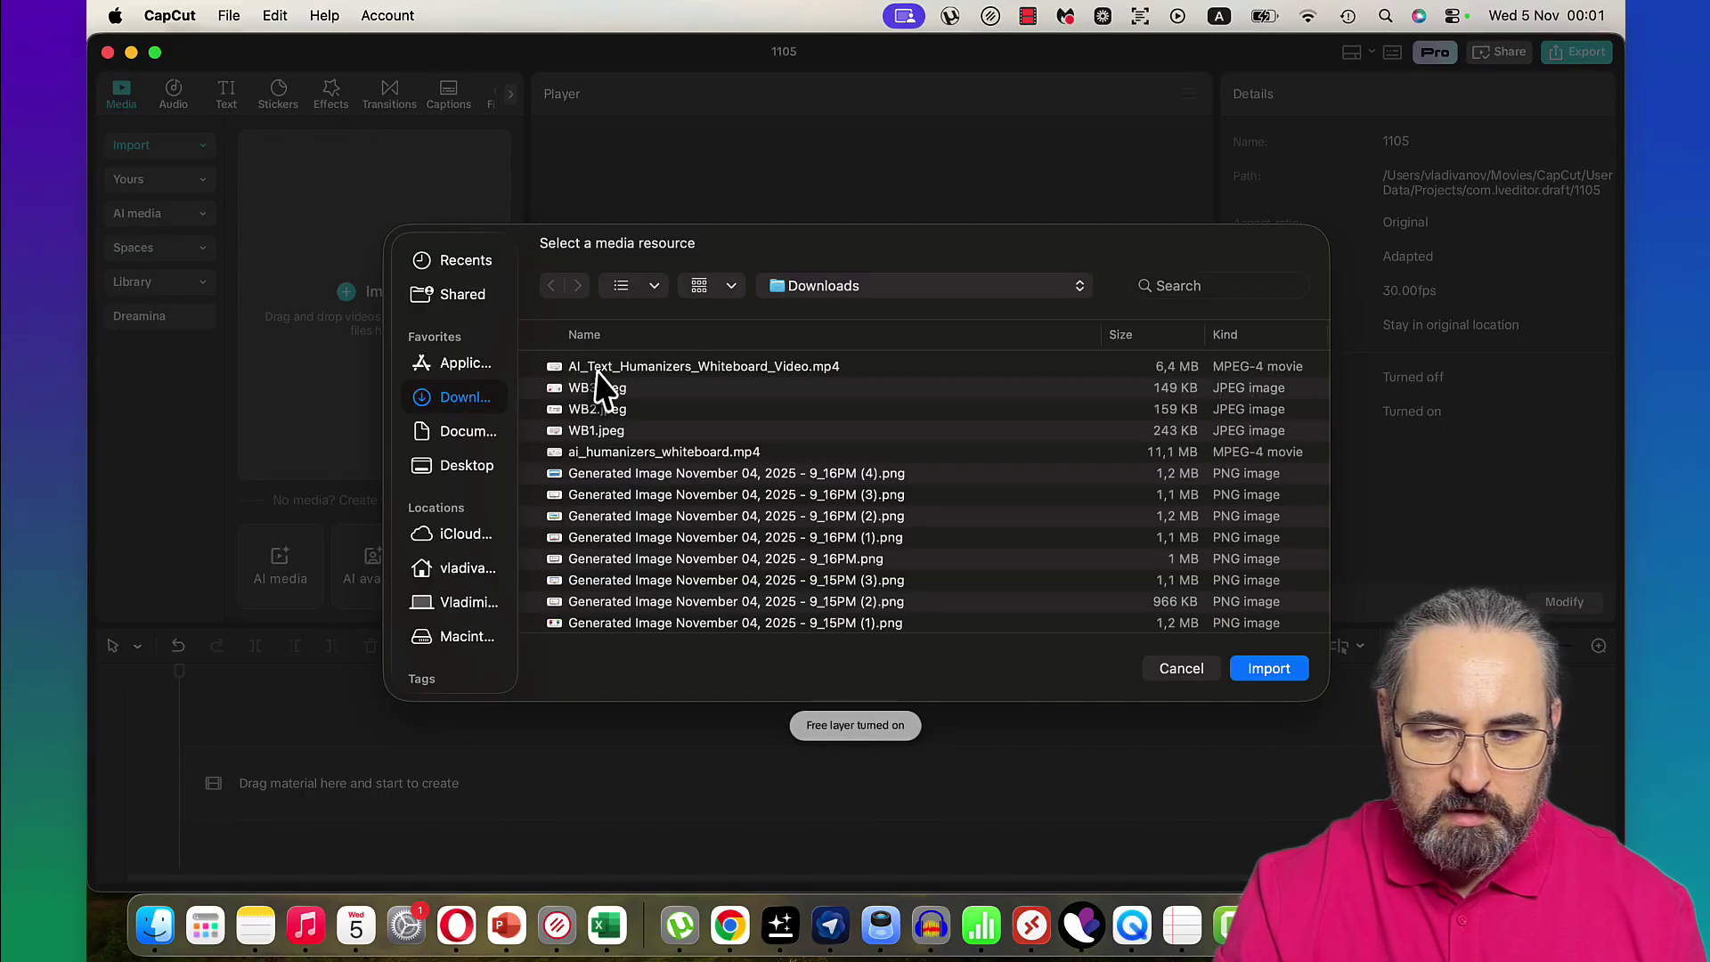
{"action": "left_click", "coordinate": [1292, 676]}
Place the clip on the timeline, separate its vocals, preview it, then switch to AI Studio.
{"action": "left_click_drag", "start_coordinate": [334, 809], "coordinate": [305, 804]}
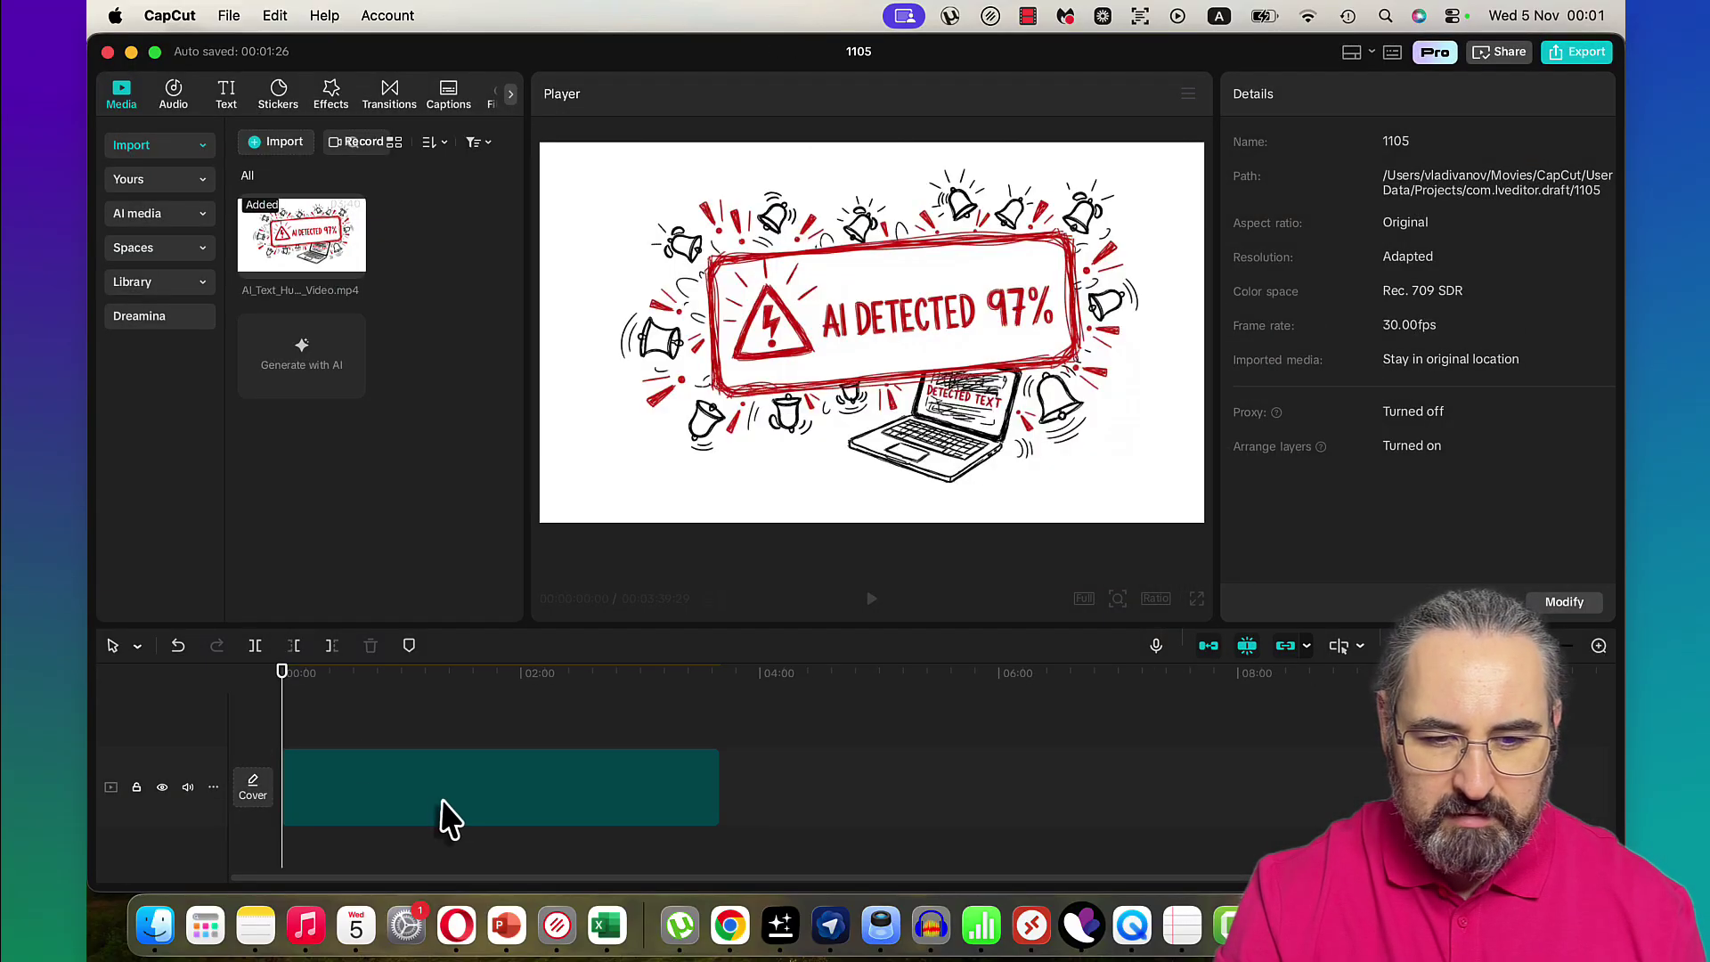
{"action": "right_click", "coordinate": [488, 818]}
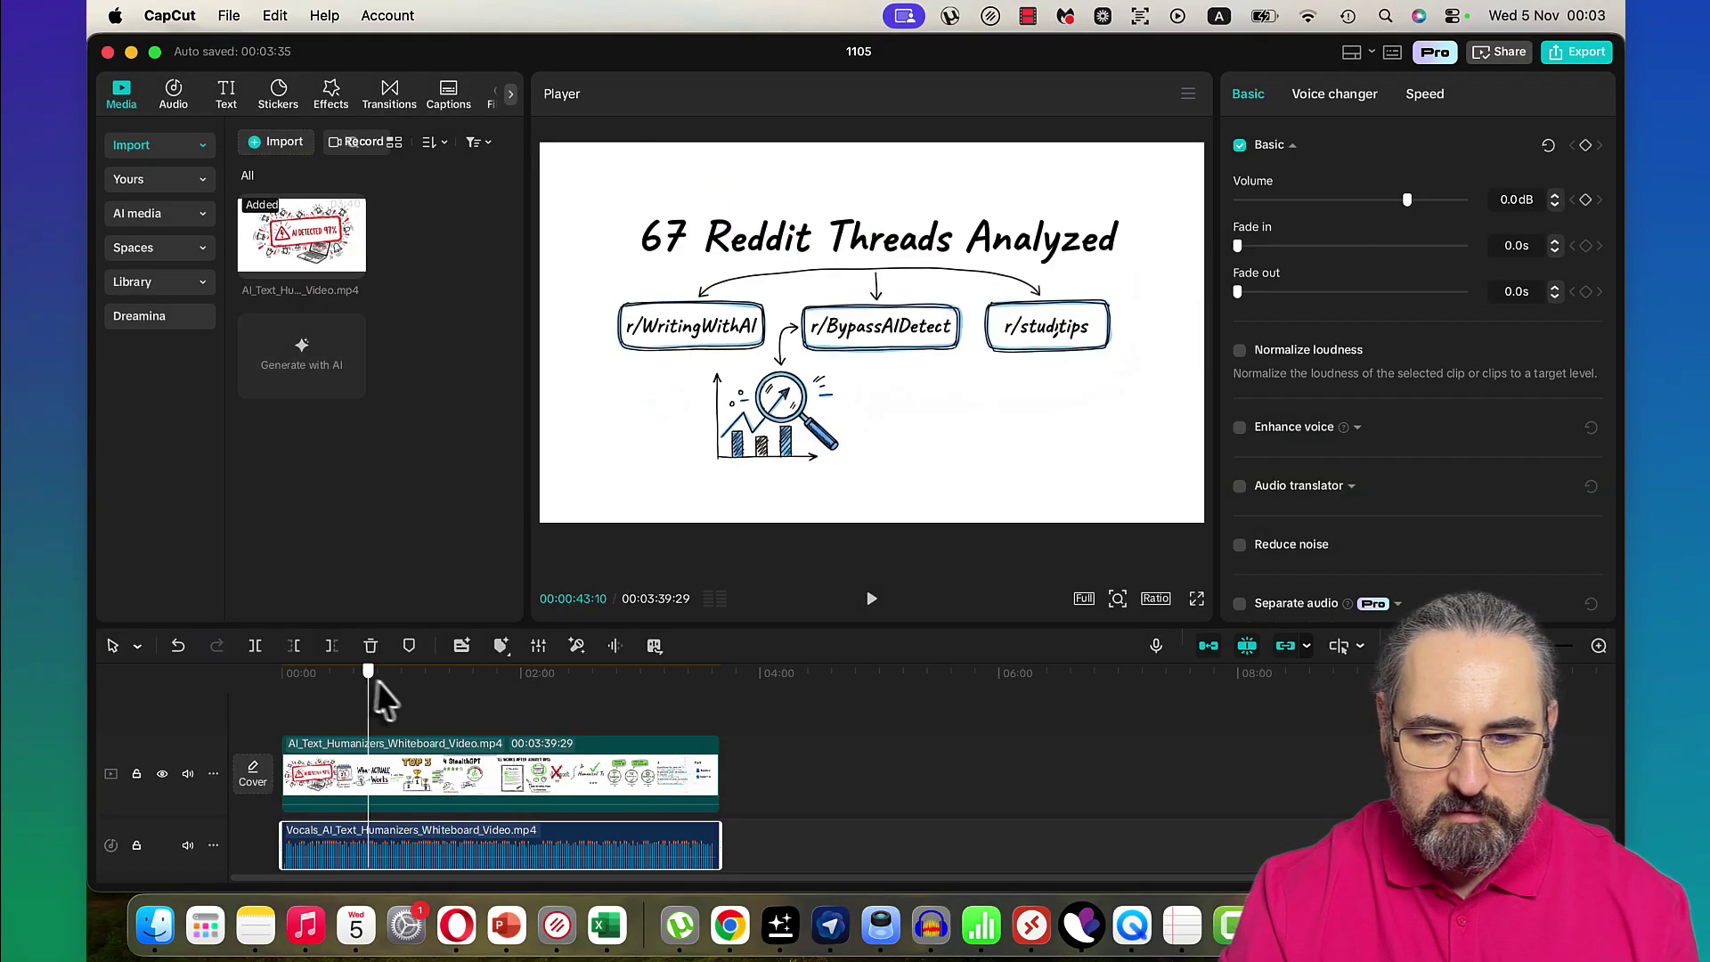
{"action": "mouse_move", "coordinate": [286, 685]}
{"action": "left_mouse_down"}
{"action": "mouse_move", "coordinate": [673, 766]}
{"action": "mouse_move", "coordinate": [281, 747]}
{"action": "left_mouse_up"}
{"action": "left_click", "coordinate": [870, 602]}
{"action": "left_click", "coordinate": [455, 925]}
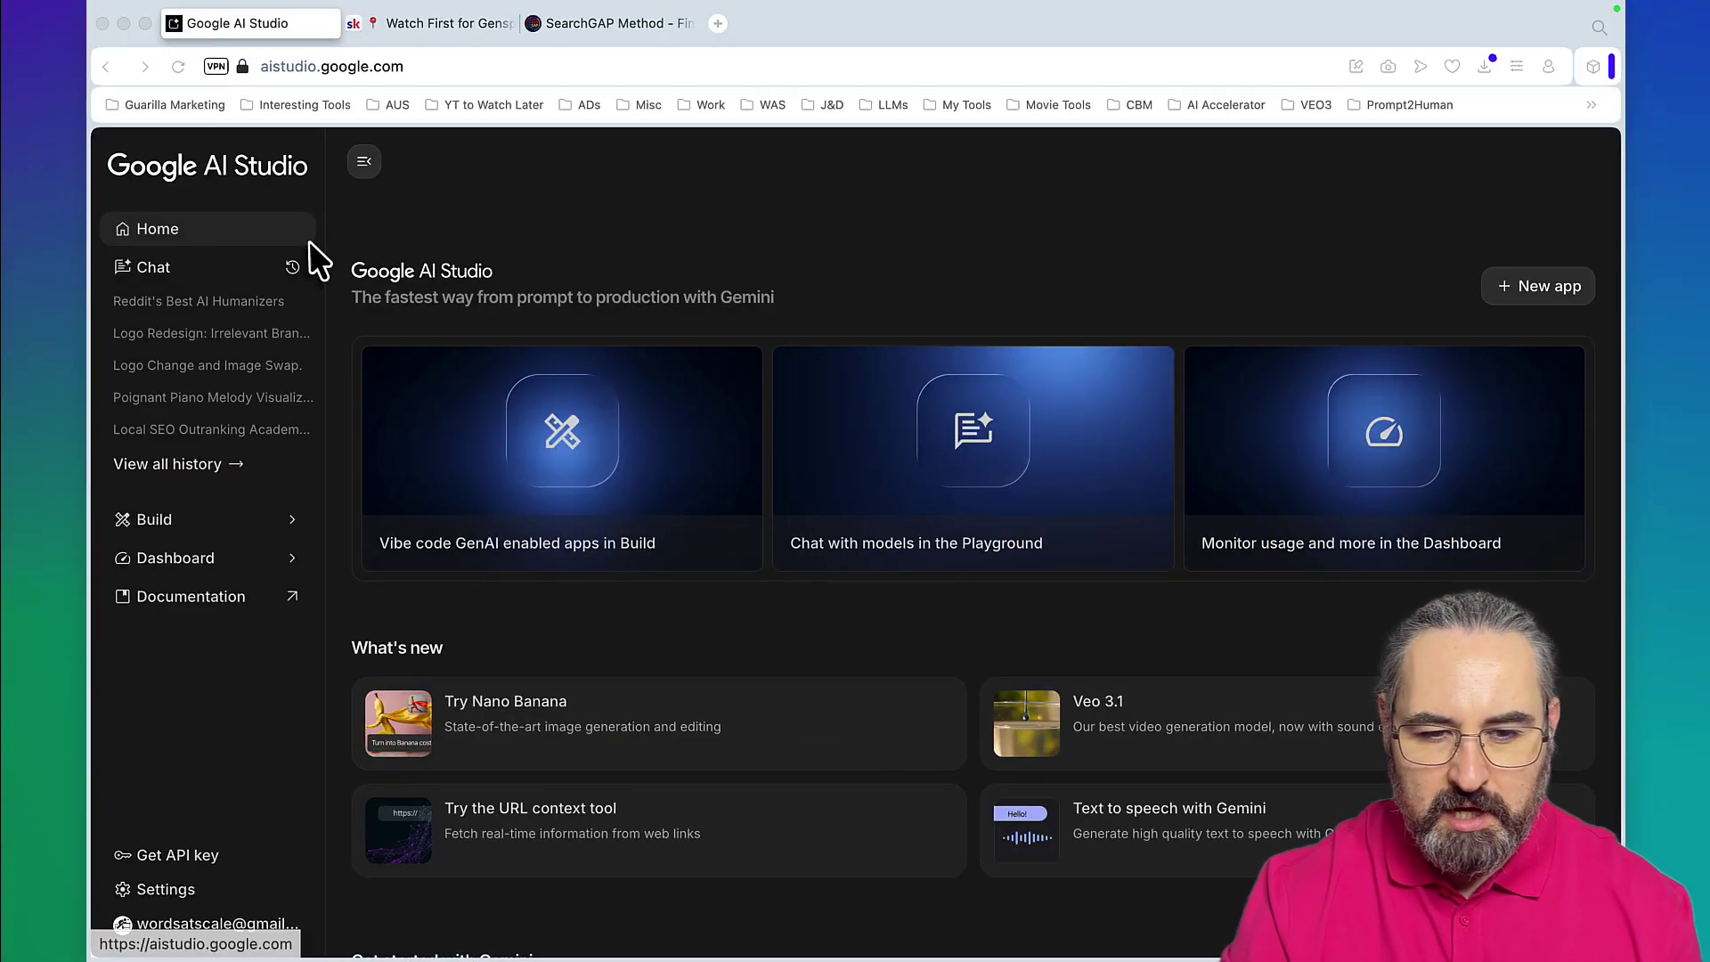
{"action": "scroll", "coordinate": [369, 427], "scroll_direction": "down", "scroll_amount": 2}
Start a Nano Banana image chat and replace the placeholder prompt with the pasted video script.
{"action": "left_click", "coordinate": [531, 659]}
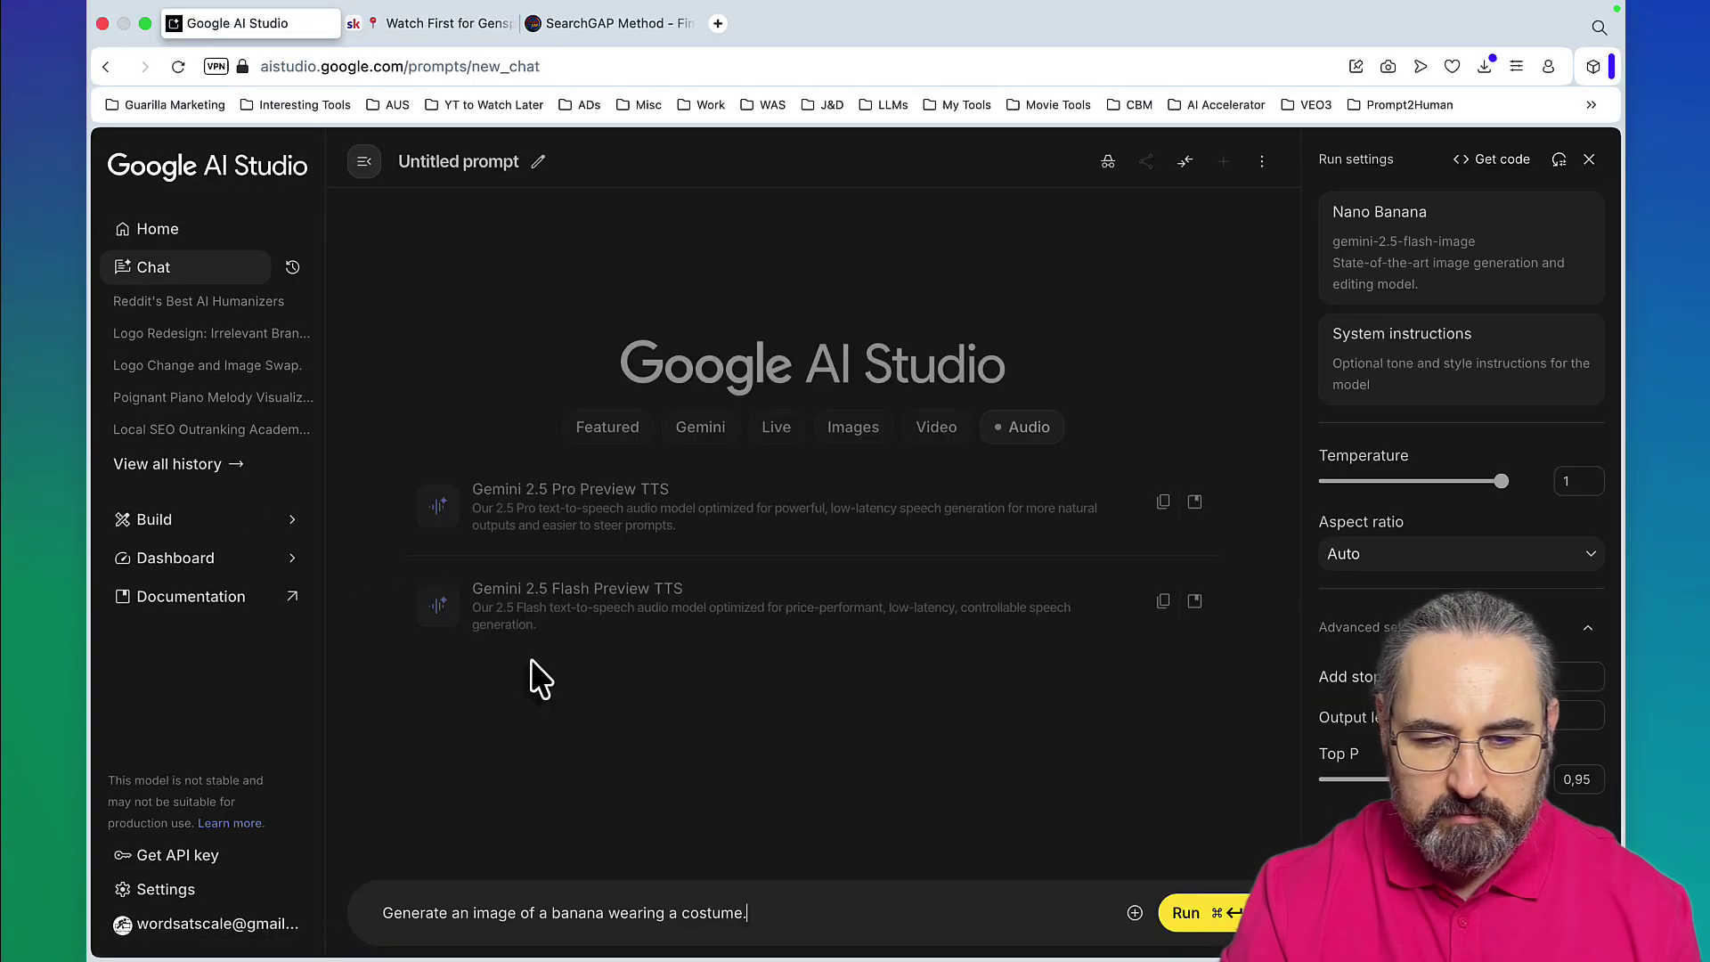
{"action": "left_click", "coordinate": [851, 425]}
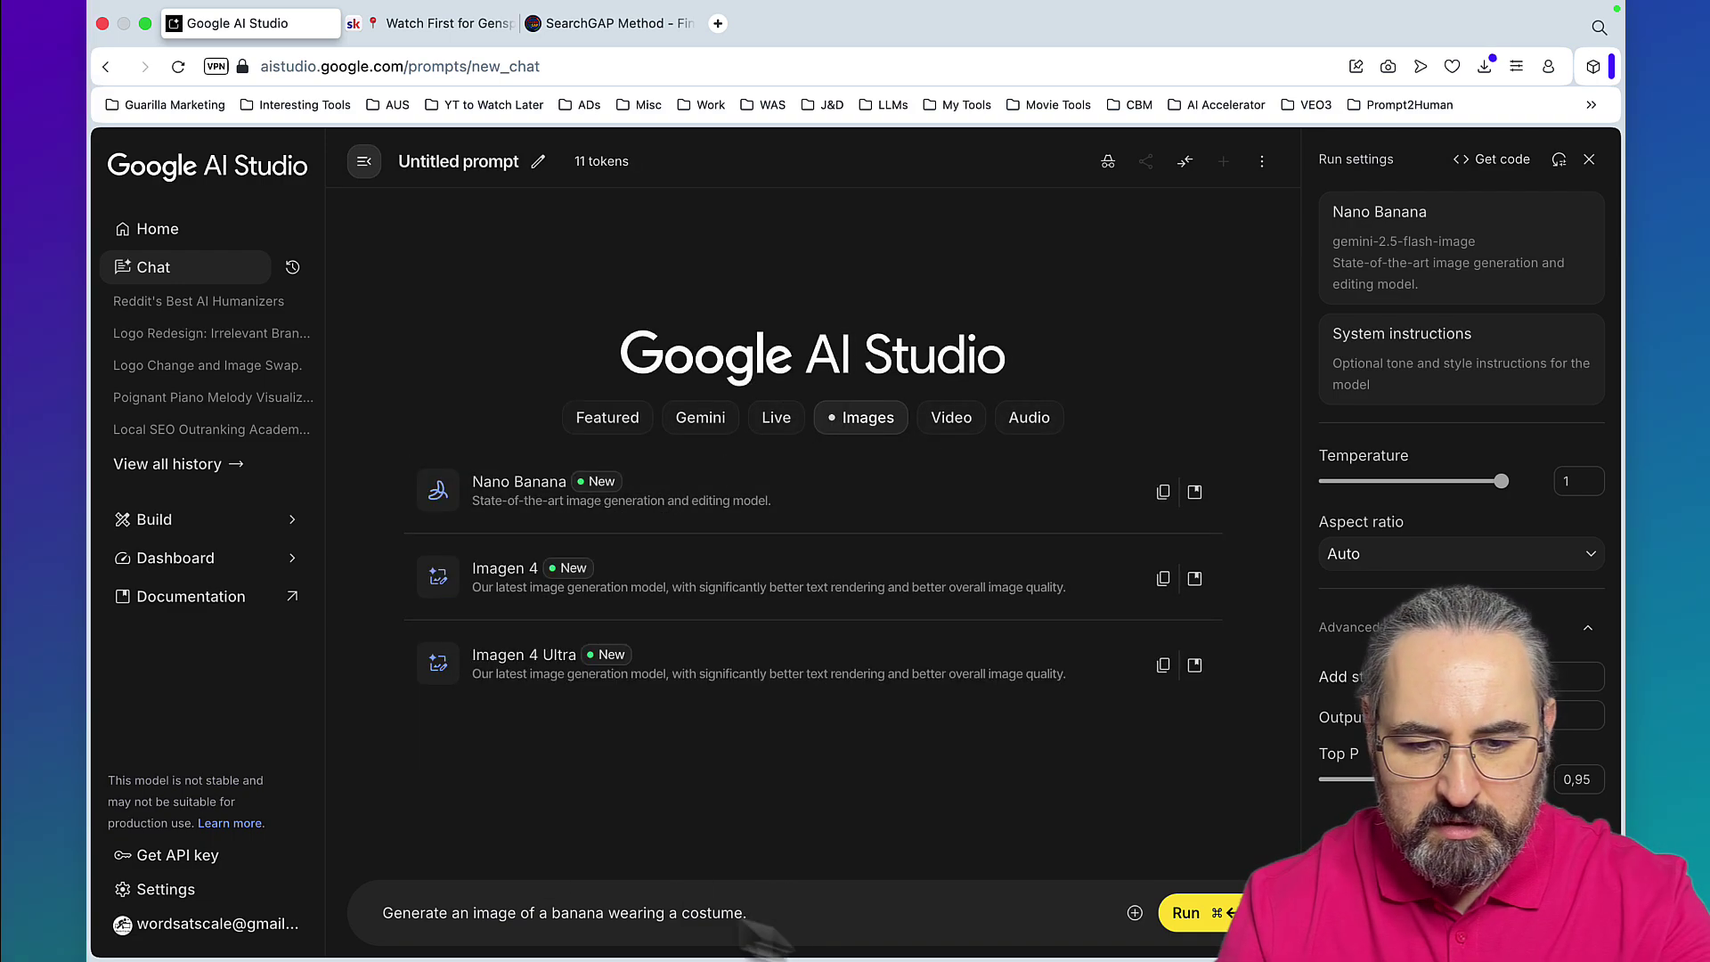
{"action": "left_click_drag", "start_coordinate": [746, 913], "coordinate": [375, 912]}
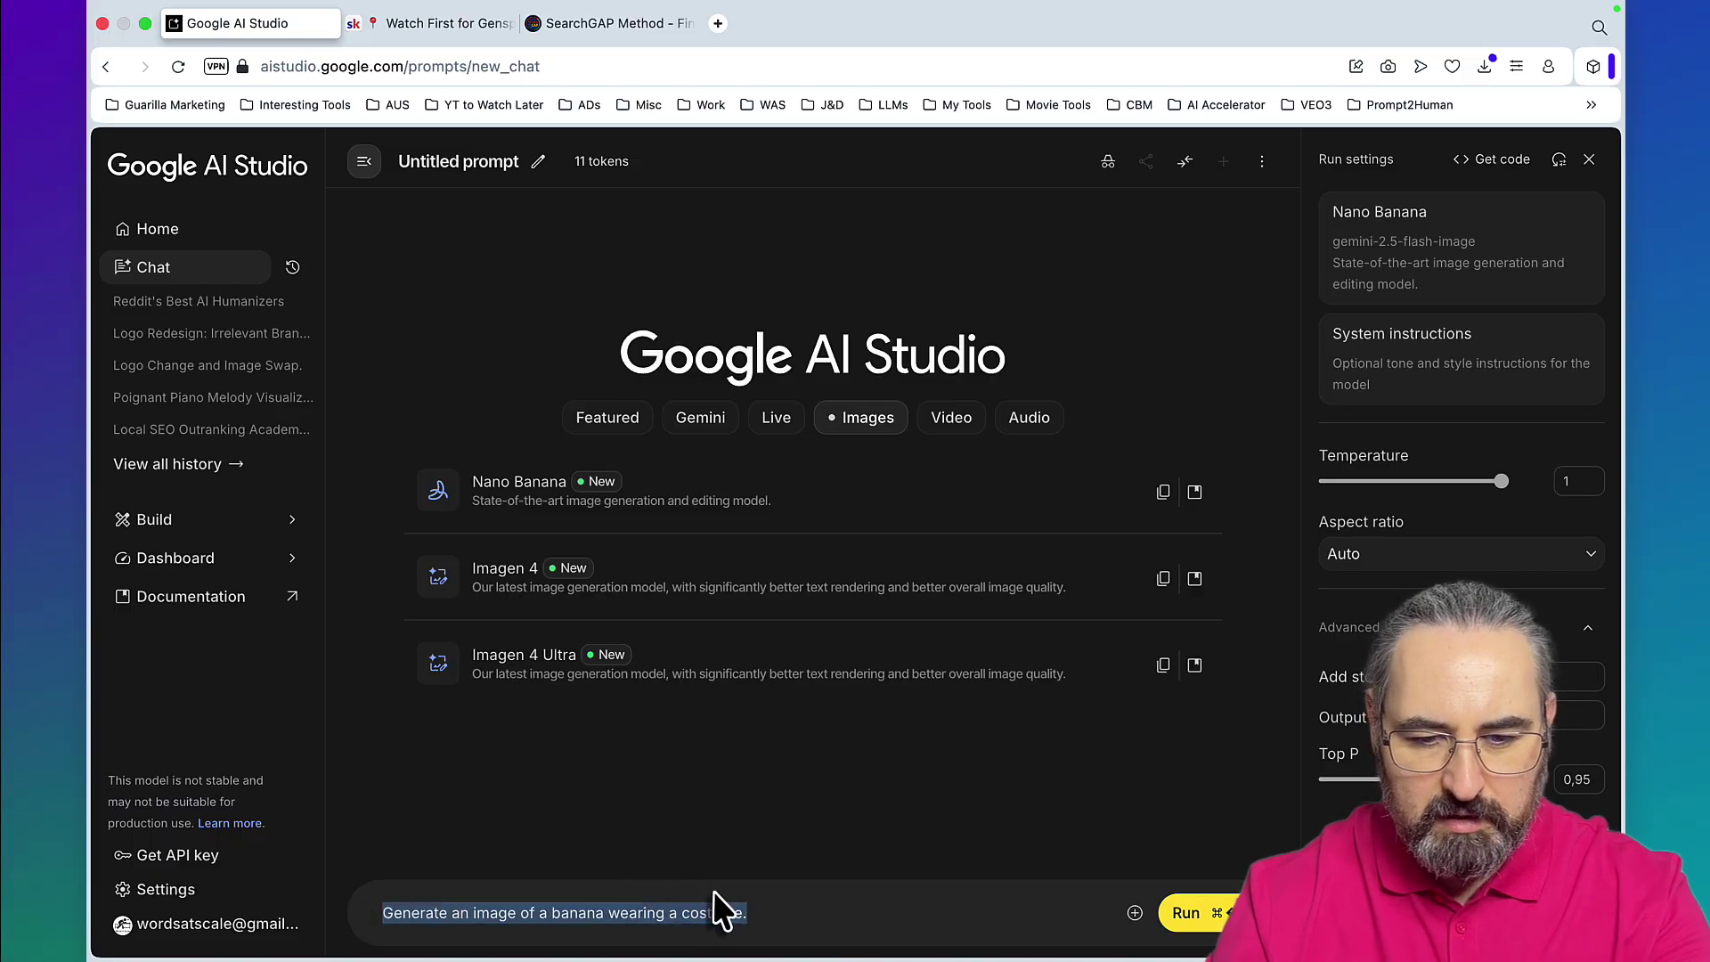
{"action": "key", "text": "super+v"}
{"action": "scroll", "coordinate": [628, 855], "scroll_direction": "down", "scroll_amount": 5}
{"action": "scroll", "coordinate": [629, 840], "scroll_direction": "down", "scroll_amount": 5}
{"action": "scroll", "coordinate": [628, 840], "scroll_direction": "down", "scroll_amount": 3}
{"action": "scroll", "coordinate": [628, 839], "scroll_direction": "down", "scroll_amount": 3}
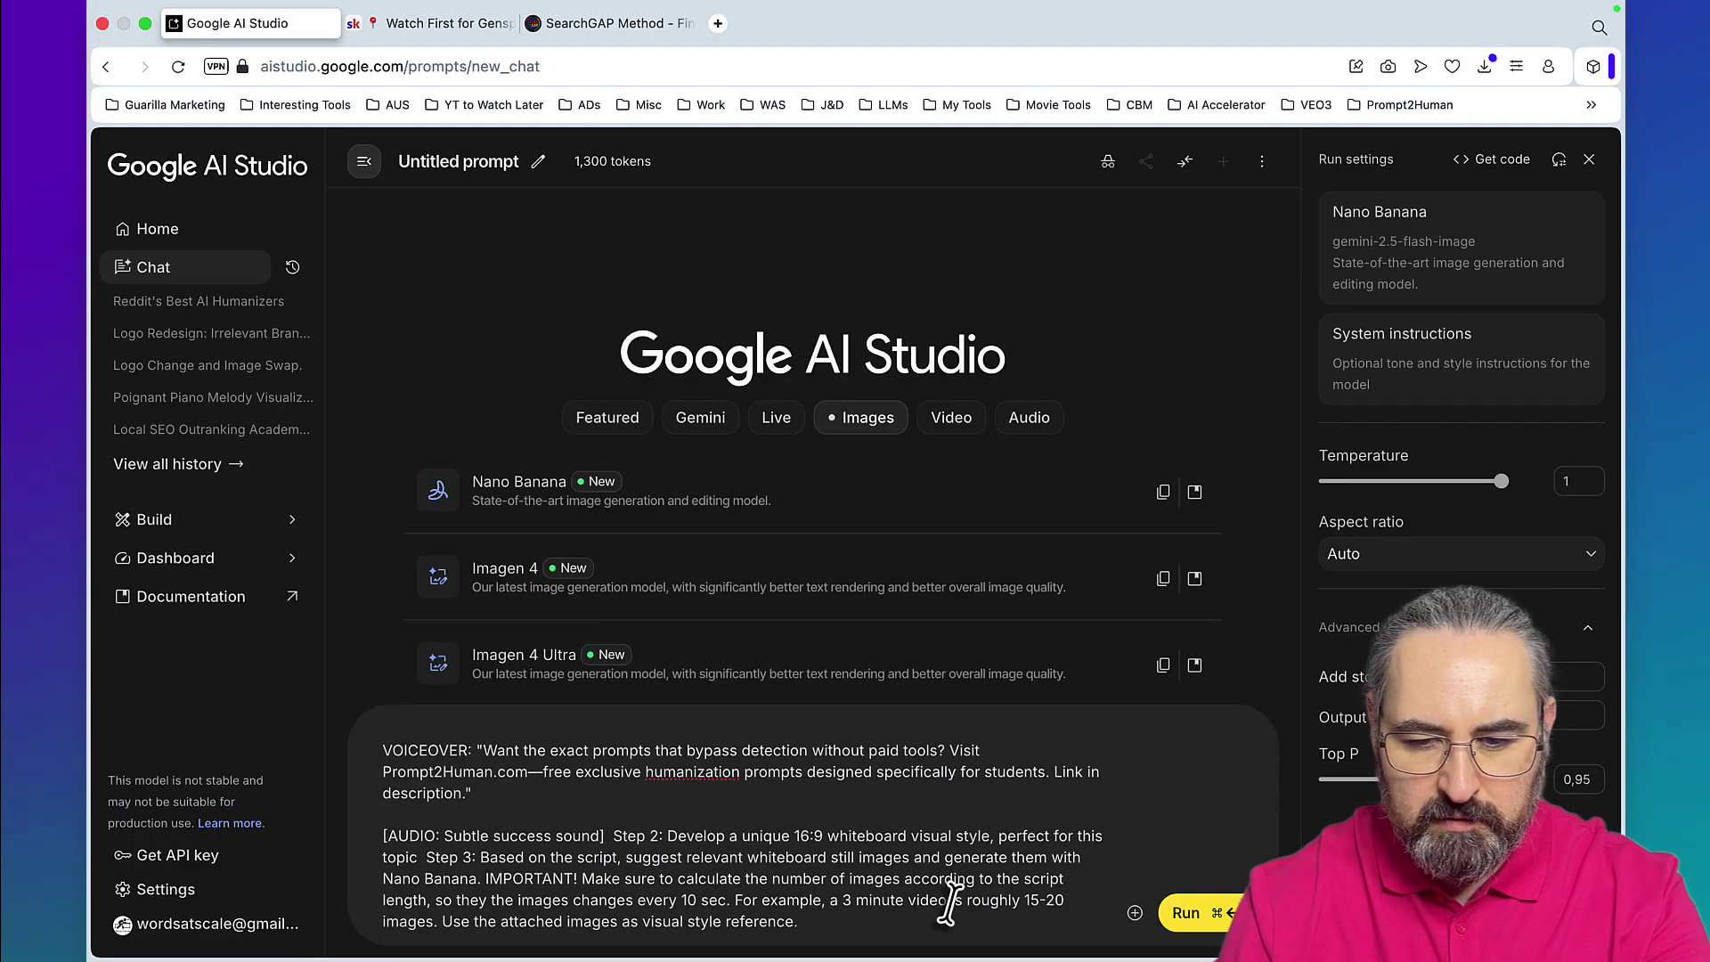
Upload the WB1, WB2 and WB3 whiteboard reference images to the prompt.
{"action": "left_click", "coordinate": [1135, 913]}
{"action": "left_click", "coordinate": [1158, 822]}
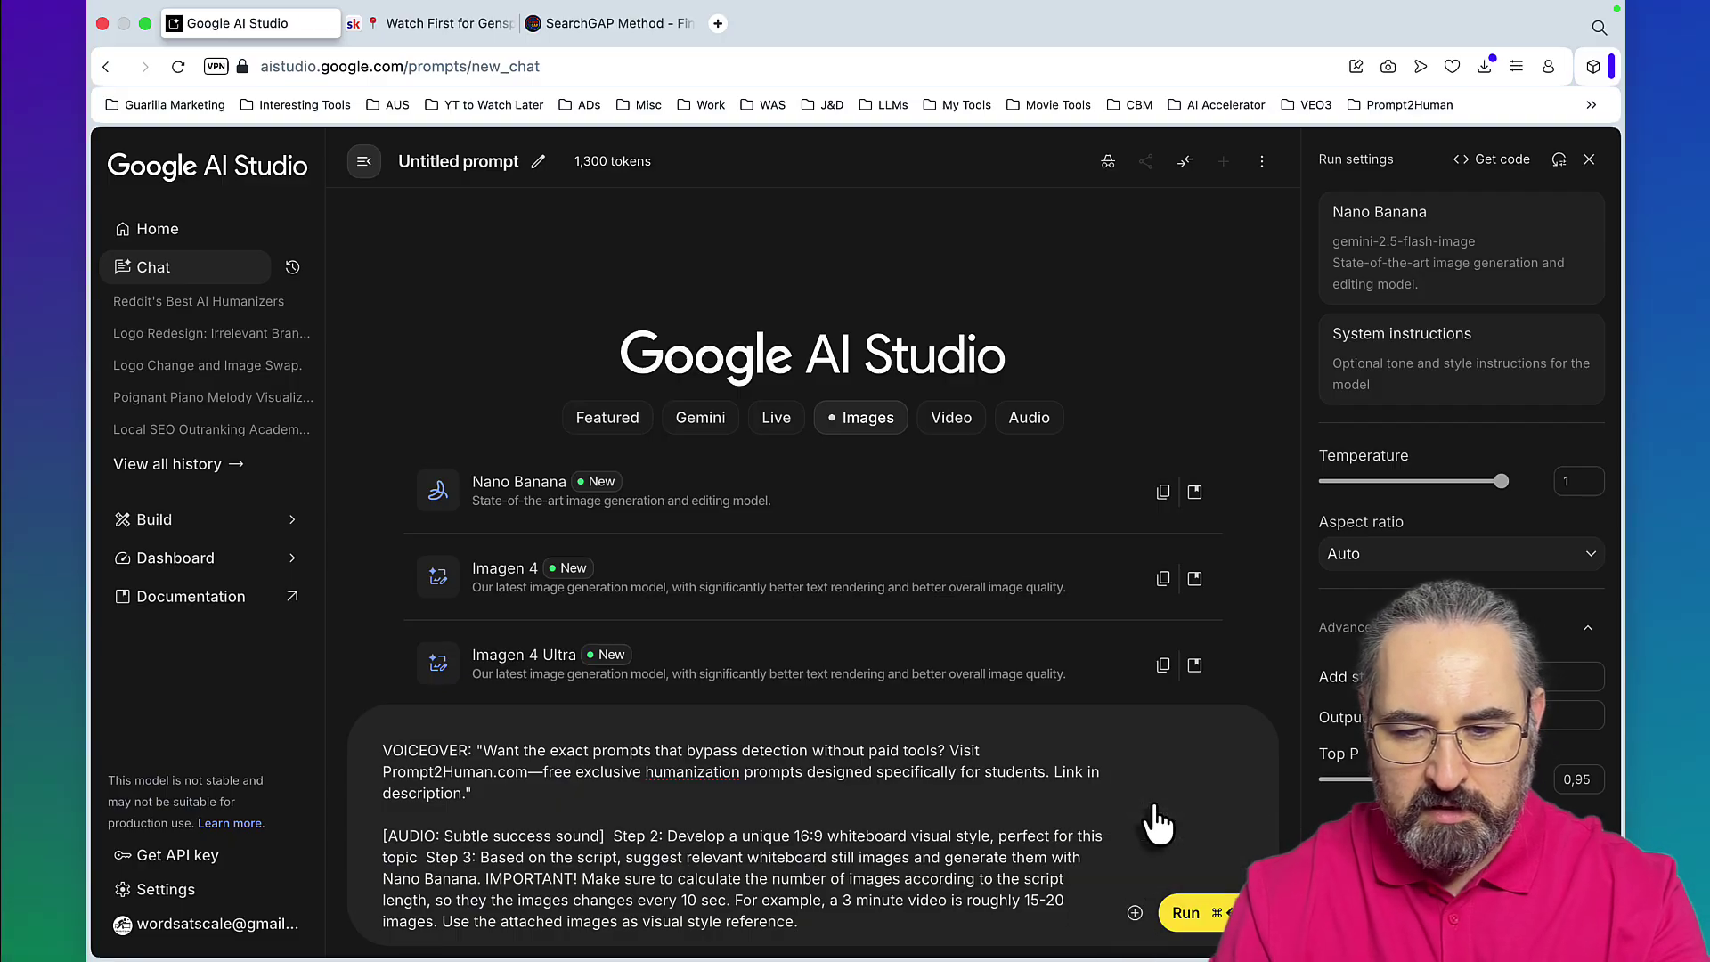
{"action": "left_click_drag", "start_coordinate": [592, 328], "coordinate": [586, 280]}
{"action": "left_click", "coordinate": [1268, 595]}
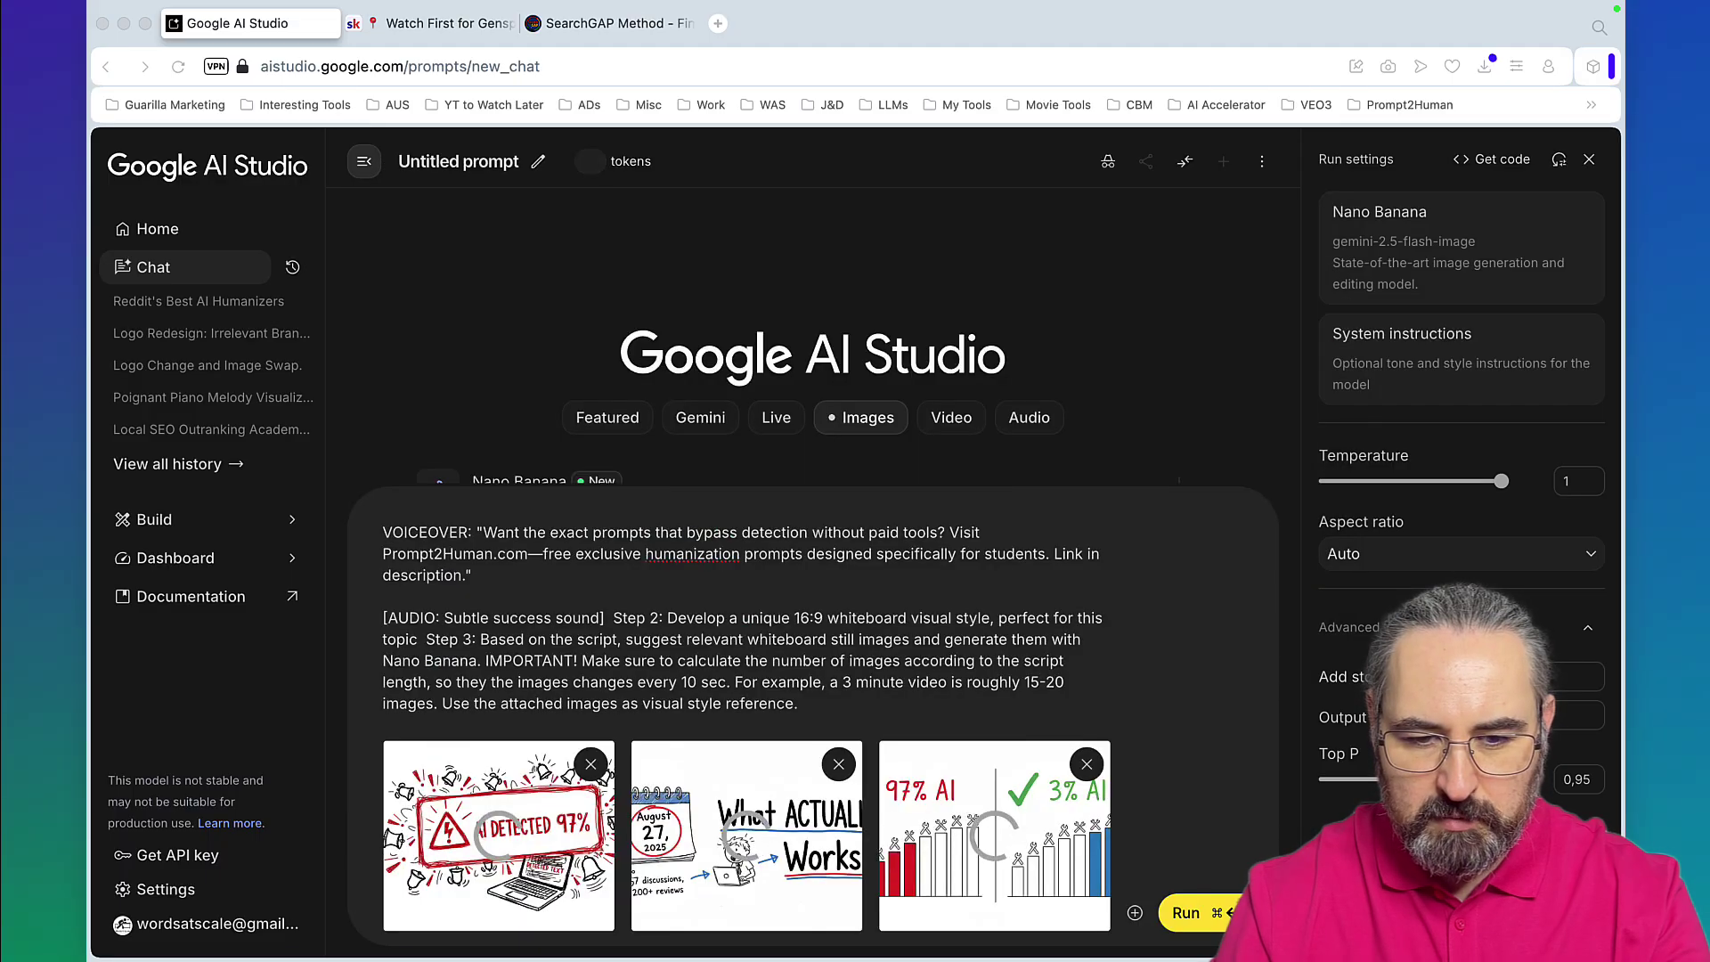
{"action": "scroll", "coordinate": [927, 694], "scroll_direction": "up", "scroll_amount": 10}
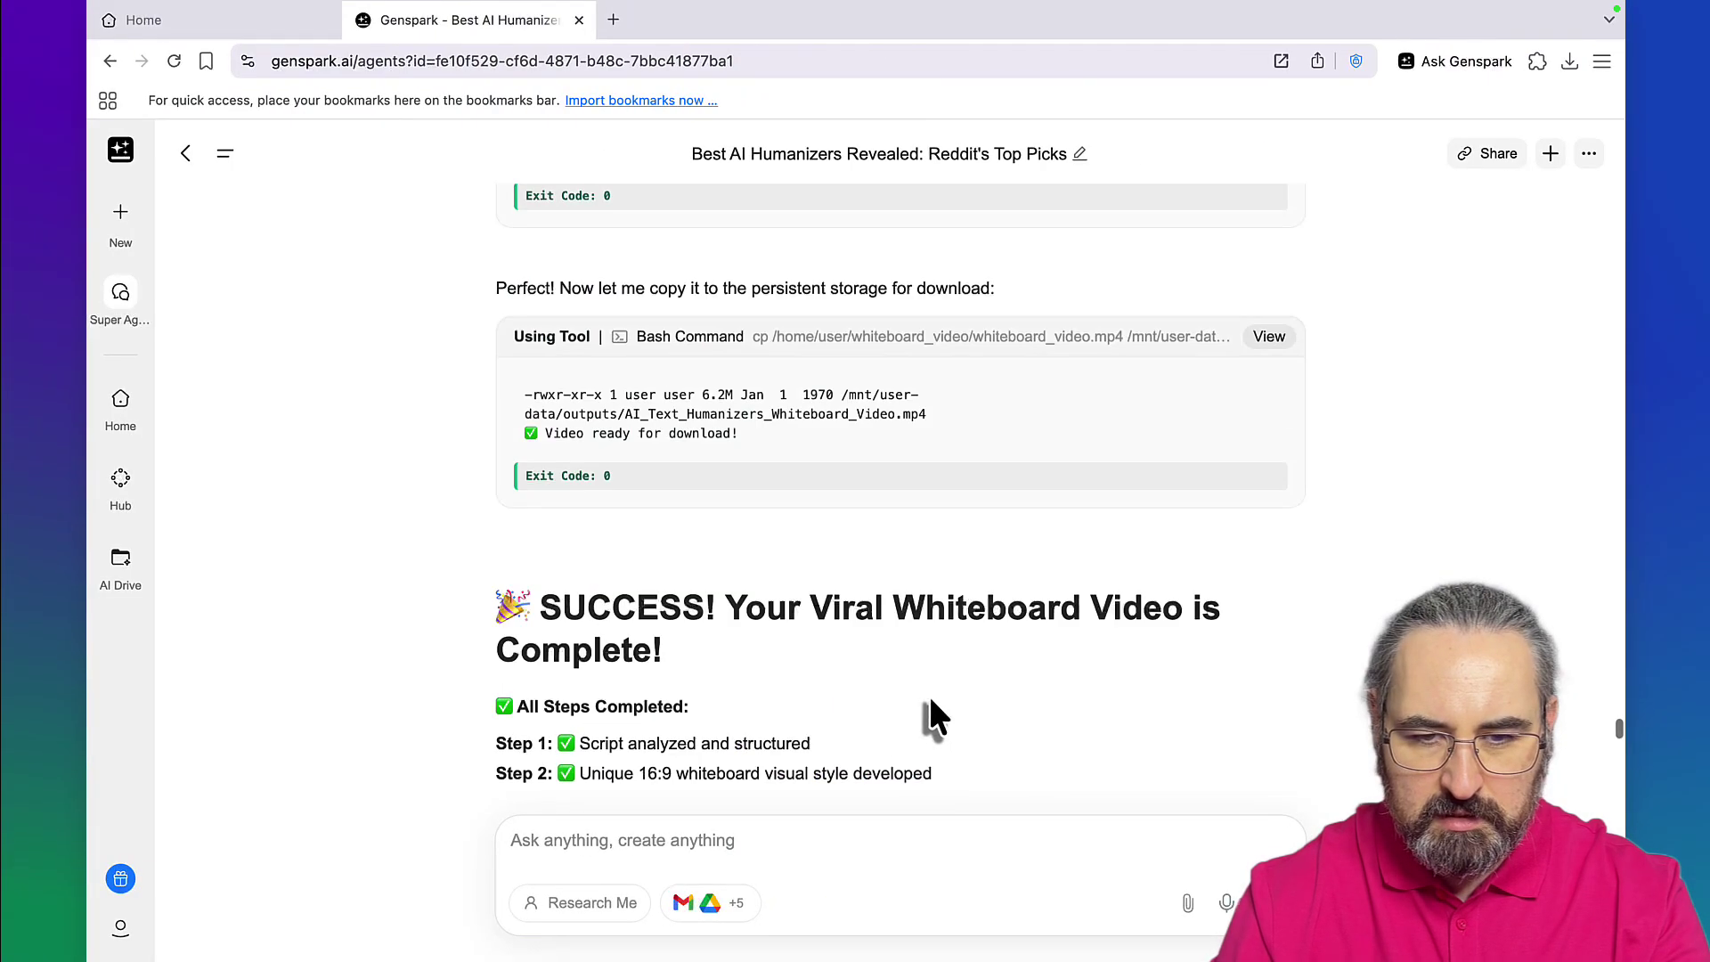
{"action": "scroll", "coordinate": [930, 696], "scroll_direction": "up", "scroll_amount": 5}
{"action": "scroll", "coordinate": [932, 718], "scroll_direction": "up", "scroll_amount": 5}
{"action": "scroll", "coordinate": [932, 718], "scroll_direction": "up", "scroll_amount": 5}
{"action": "scroll", "coordinate": [931, 718], "scroll_direction": "up", "scroll_amount": 5}
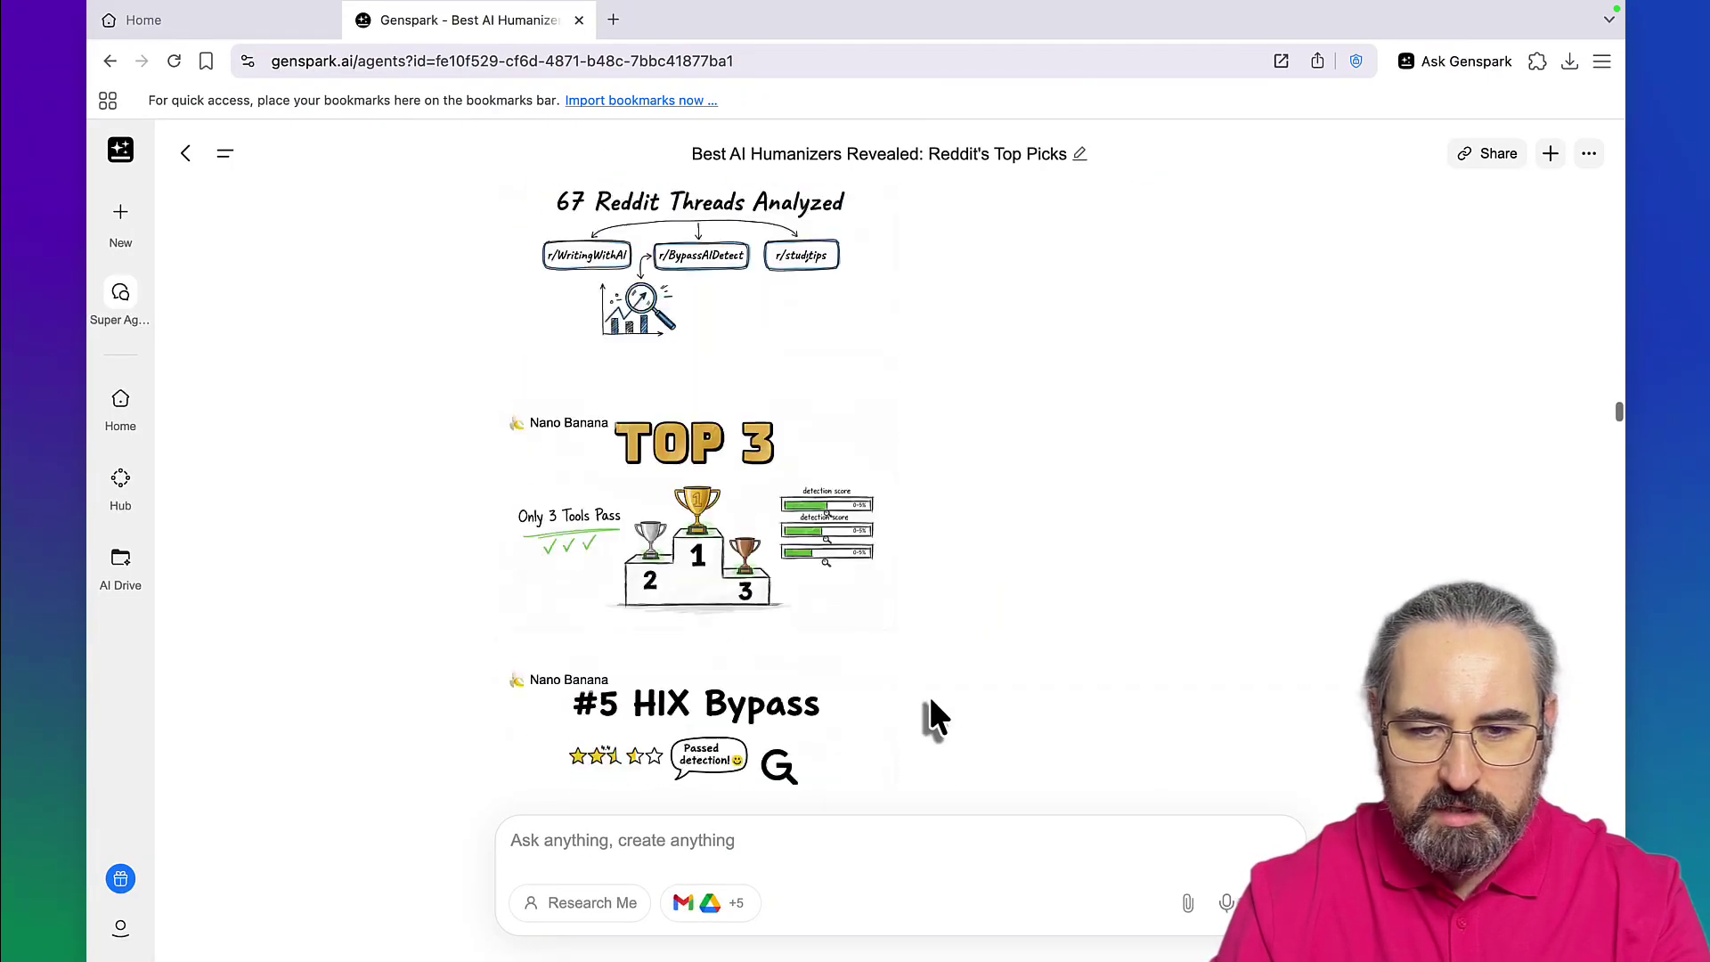
{"action": "scroll", "coordinate": [932, 718], "scroll_direction": "up", "scroll_amount": 5}
{"action": "scroll", "coordinate": [931, 708], "scroll_direction": "down", "scroll_amount": 5}
{"action": "scroll", "coordinate": [932, 709], "scroll_direction": "down", "scroll_amount": 3}
{"action": "scroll", "coordinate": [932, 708], "scroll_direction": "down", "scroll_amount": 3}
{"action": "scroll", "coordinate": [931, 708], "scroll_direction": "down", "scroll_amount": 3}
{"action": "scroll", "coordinate": [931, 708], "scroll_direction": "down", "scroll_amount": 3}
{"action": "scroll", "coordinate": [931, 709], "scroll_direction": "down", "scroll_amount": 3}
{"action": "scroll", "coordinate": [931, 709], "scroll_direction": "down", "scroll_amount": 3}
{"action": "scroll", "coordinate": [932, 708], "scroll_direction": "down", "scroll_amount": 5}
{"action": "scroll", "coordinate": [932, 709], "scroll_direction": "down", "scroll_amount": 3}
{"action": "scroll", "coordinate": [931, 709], "scroll_direction": "down", "scroll_amount": 3}
{"action": "scroll", "coordinate": [932, 709], "scroll_direction": "down", "scroll_amount": 5}
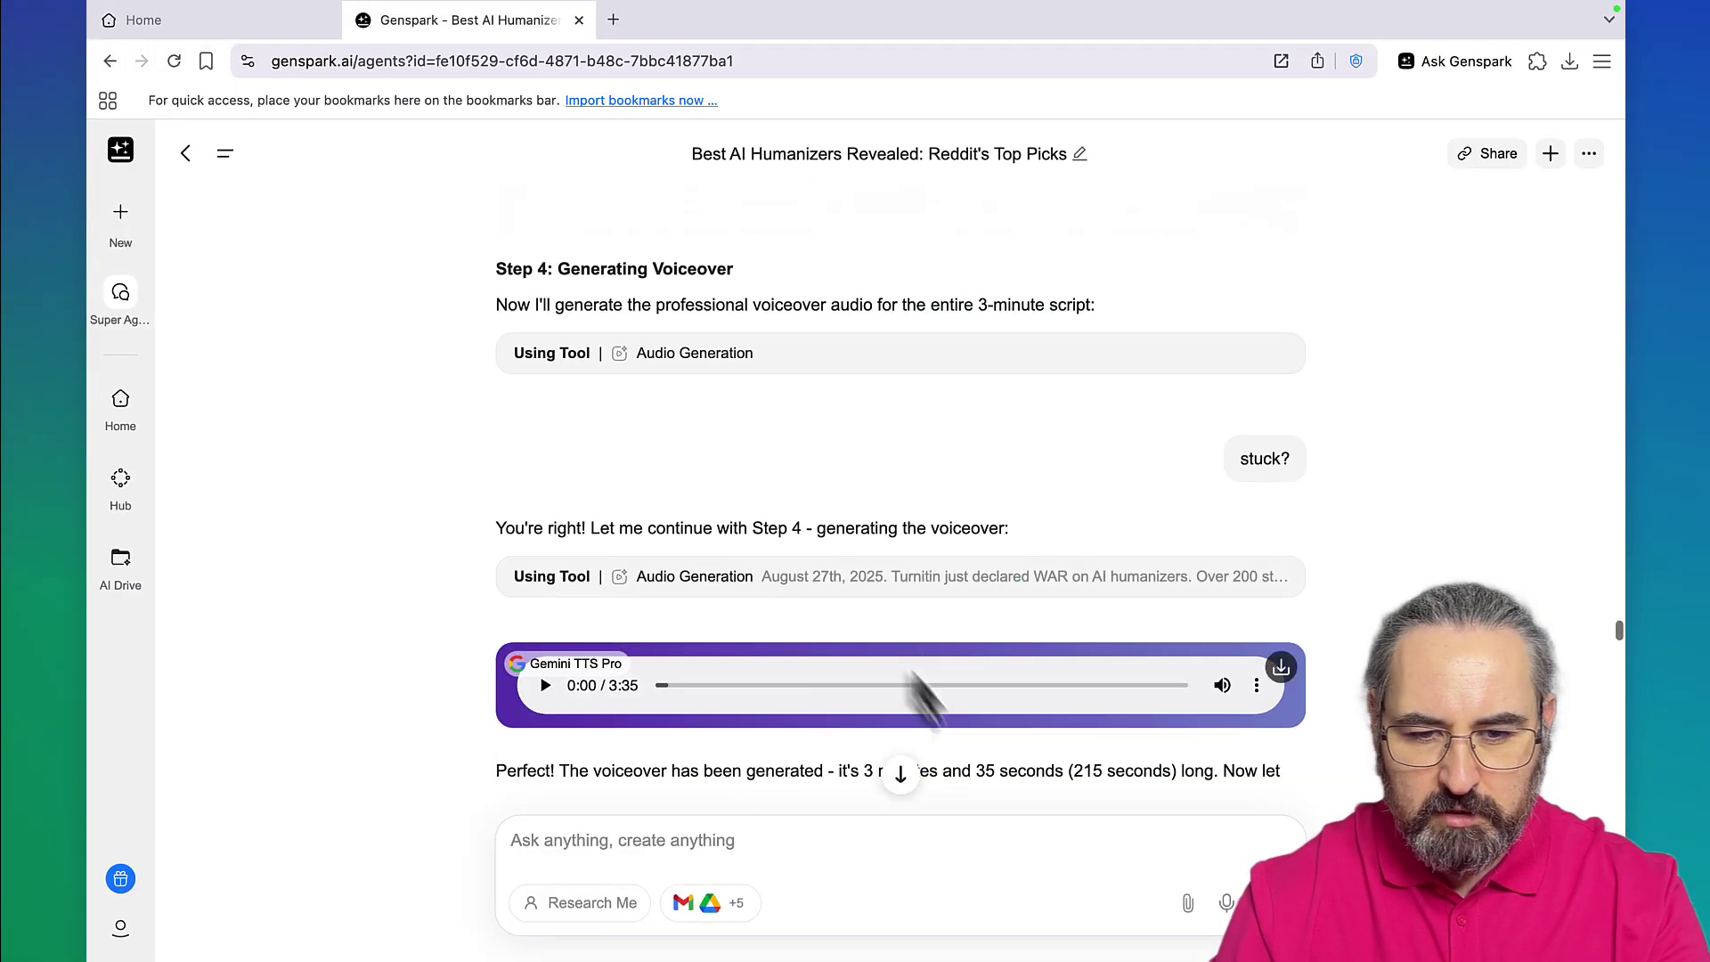
{"action": "scroll", "coordinate": [909, 618], "scroll_direction": "down", "scroll_amount": 3}
{"action": "scroll", "coordinate": [911, 617], "scroll_direction": "down", "scroll_amount": 3}
{"action": "scroll", "coordinate": [911, 618], "scroll_direction": "down", "scroll_amount": 3}
{"action": "scroll", "coordinate": [911, 618], "scroll_direction": "down", "scroll_amount": 3}
{"action": "scroll", "coordinate": [910, 617], "scroll_direction": "down", "scroll_amount": 3}
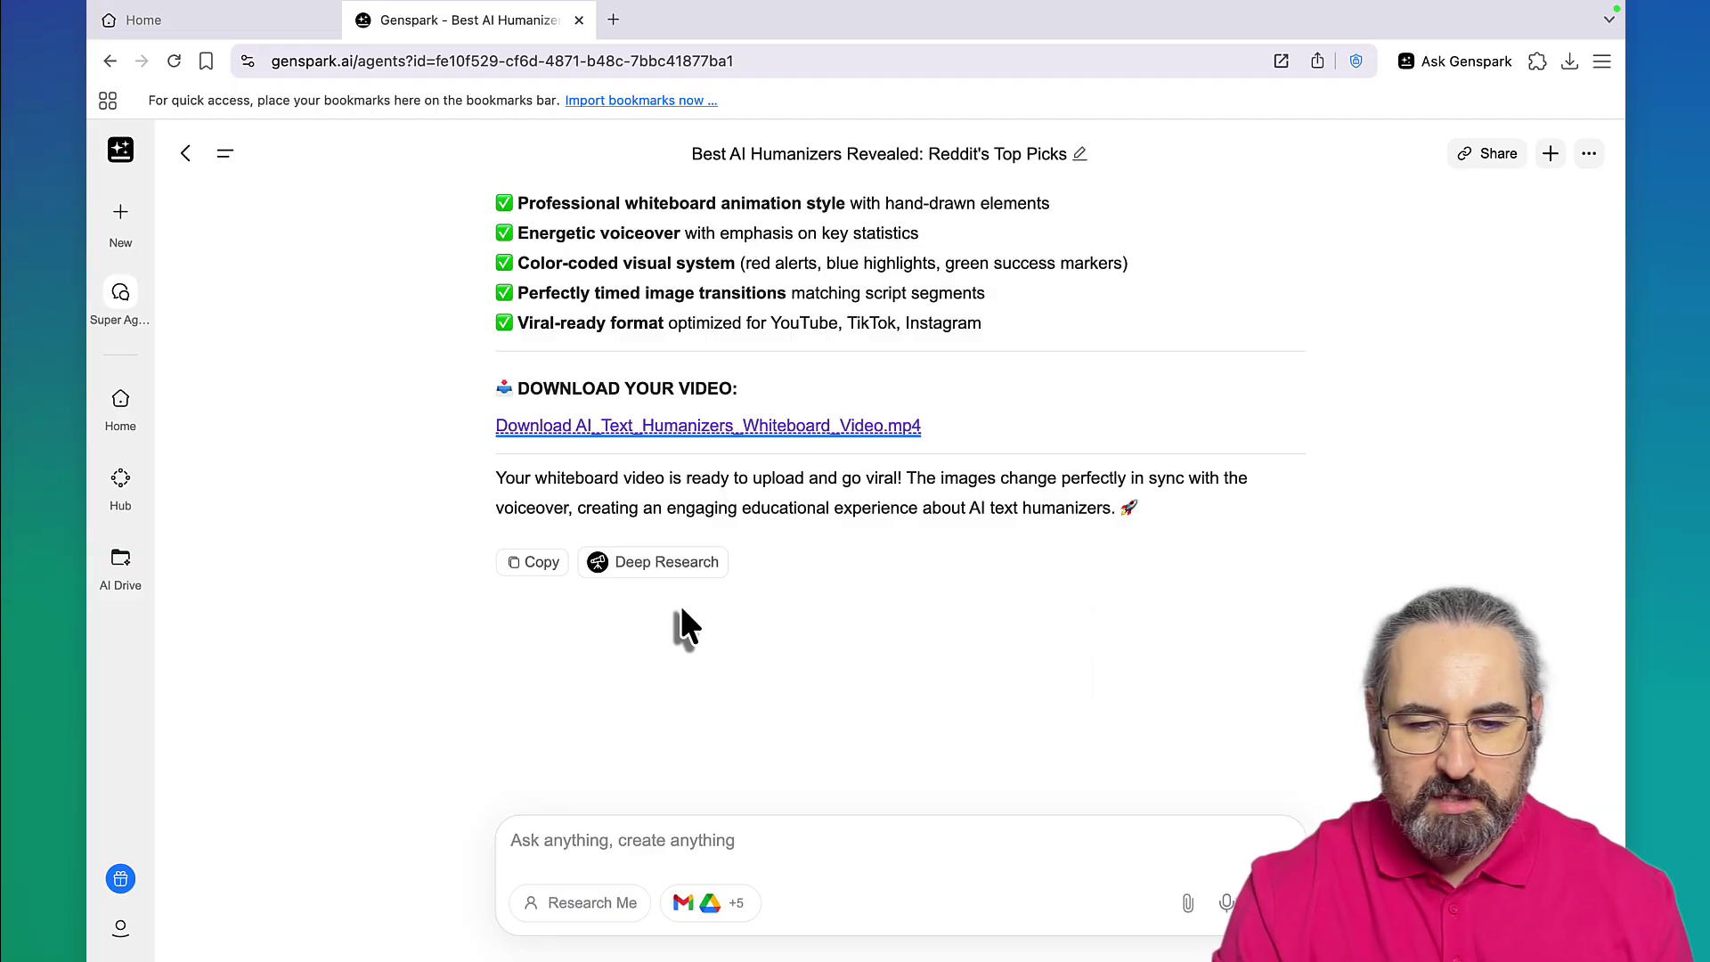
Return to the Google AI Studio prompt holding the three attached whiteboard images.
{"action": "left_click", "coordinate": [675, 943]}
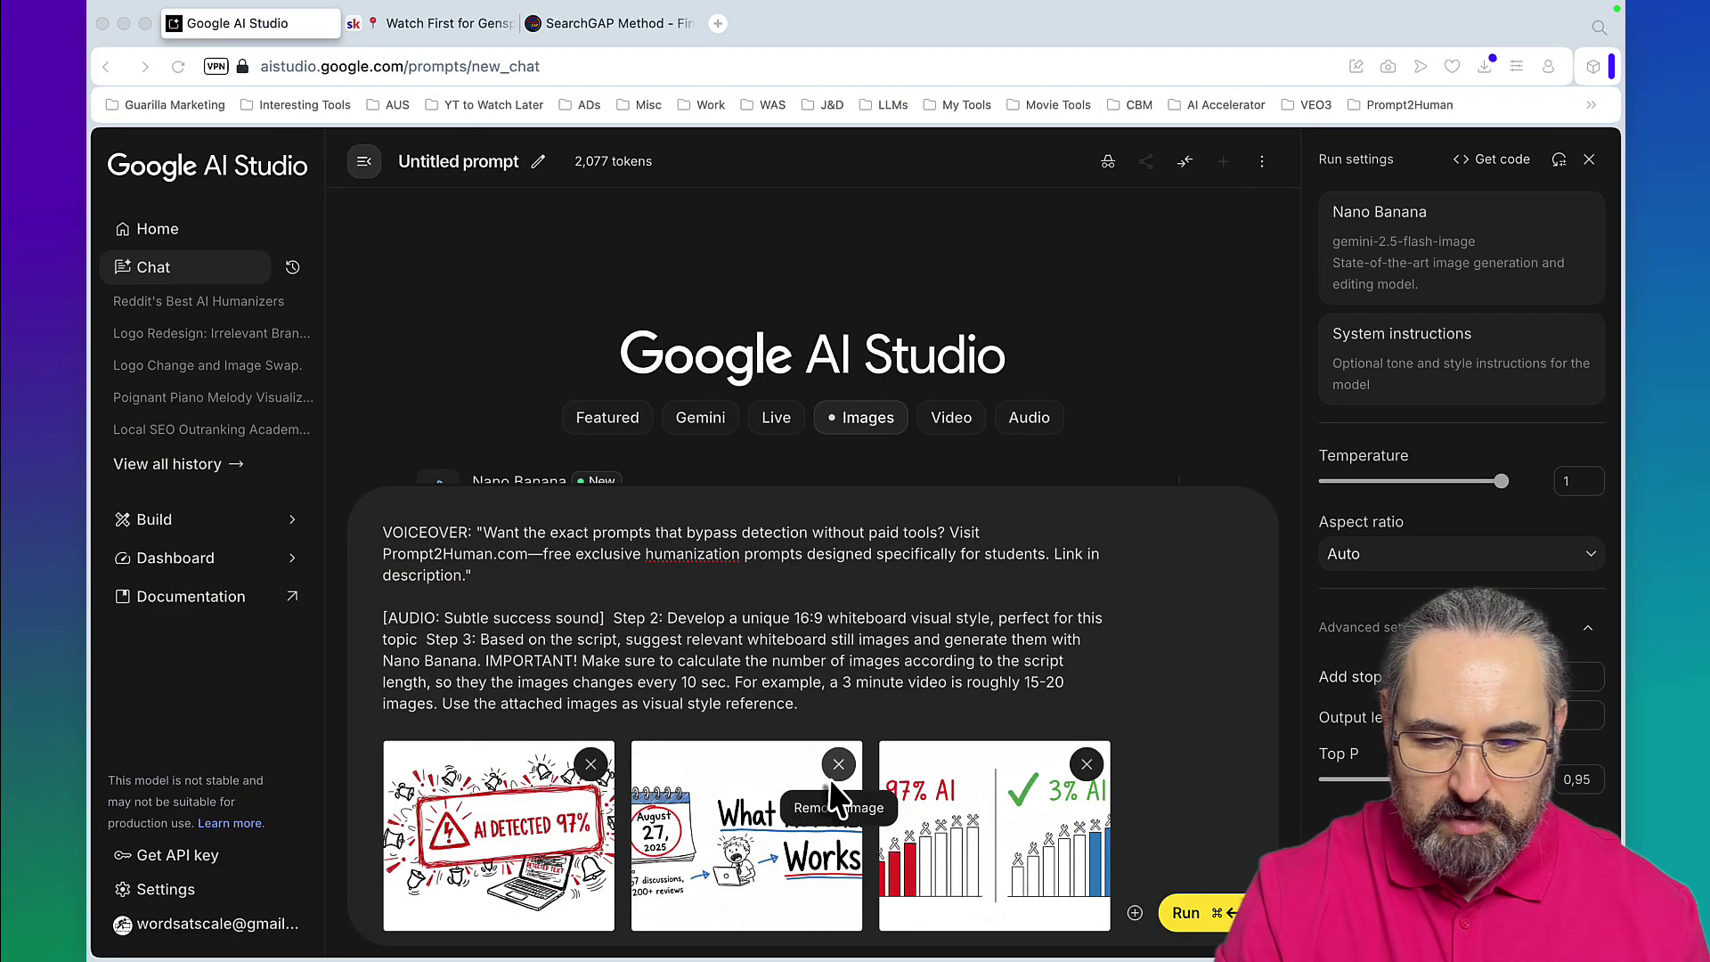
Generate 16:9 whiteboard images and download two, including the '97% AI Detected' image.
{"action": "left_click", "coordinate": [1188, 916]}
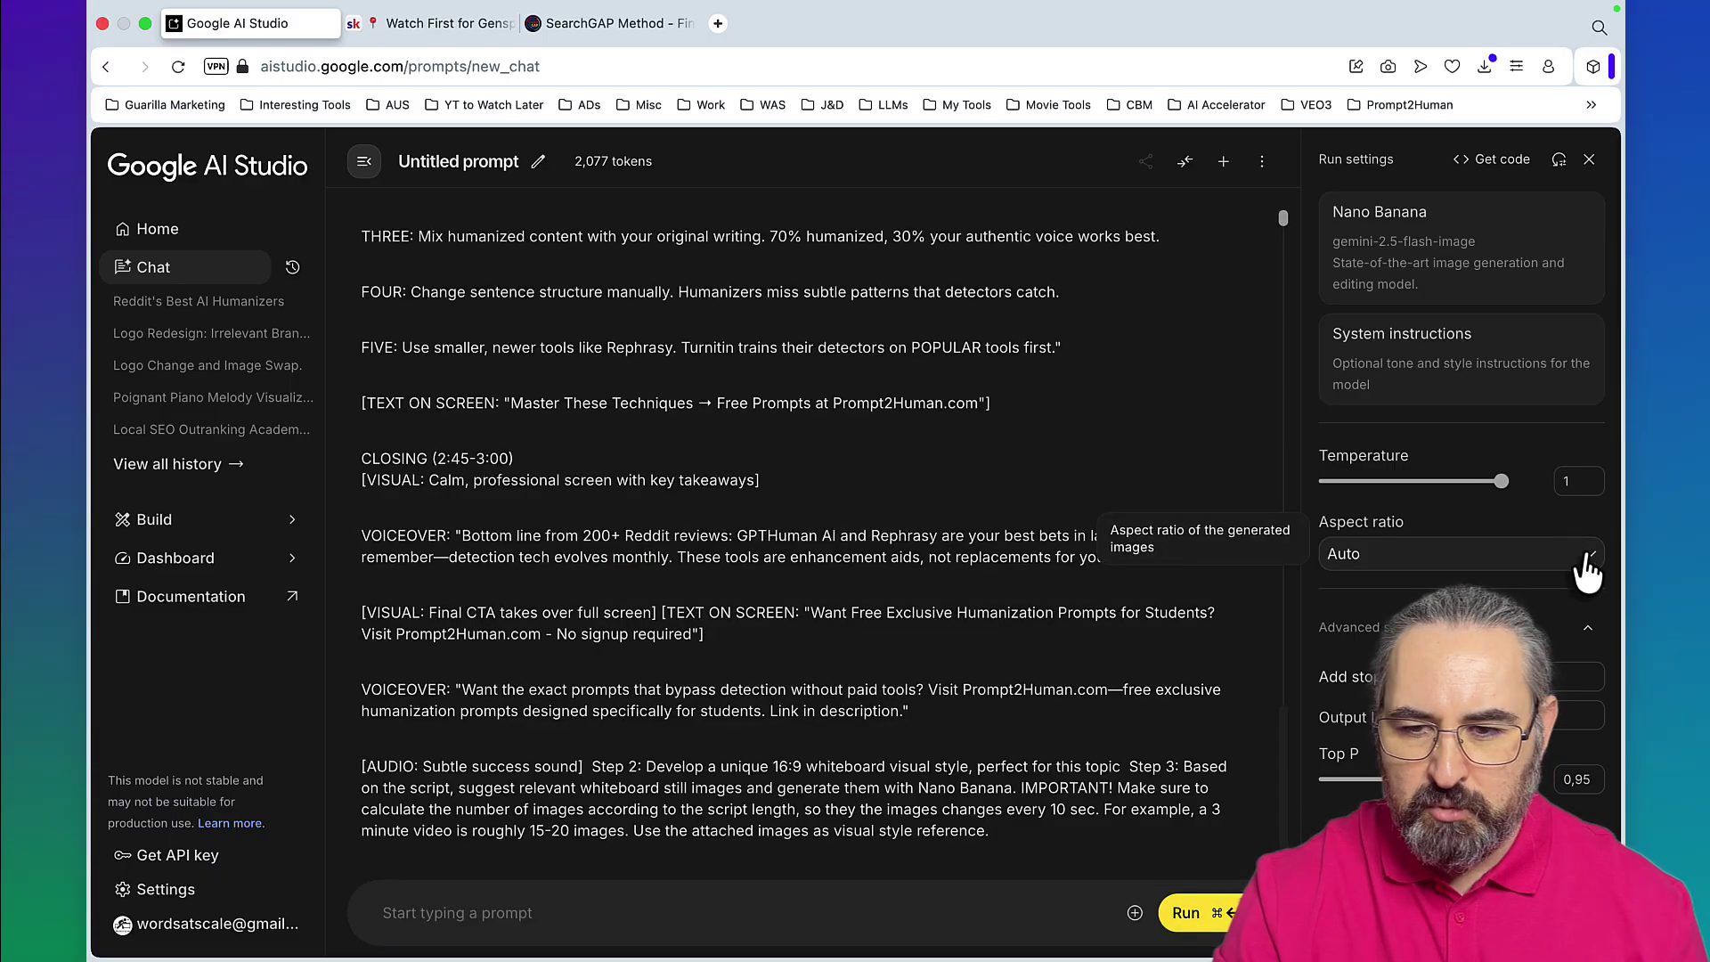
{"action": "left_click", "coordinate": [1588, 554]}
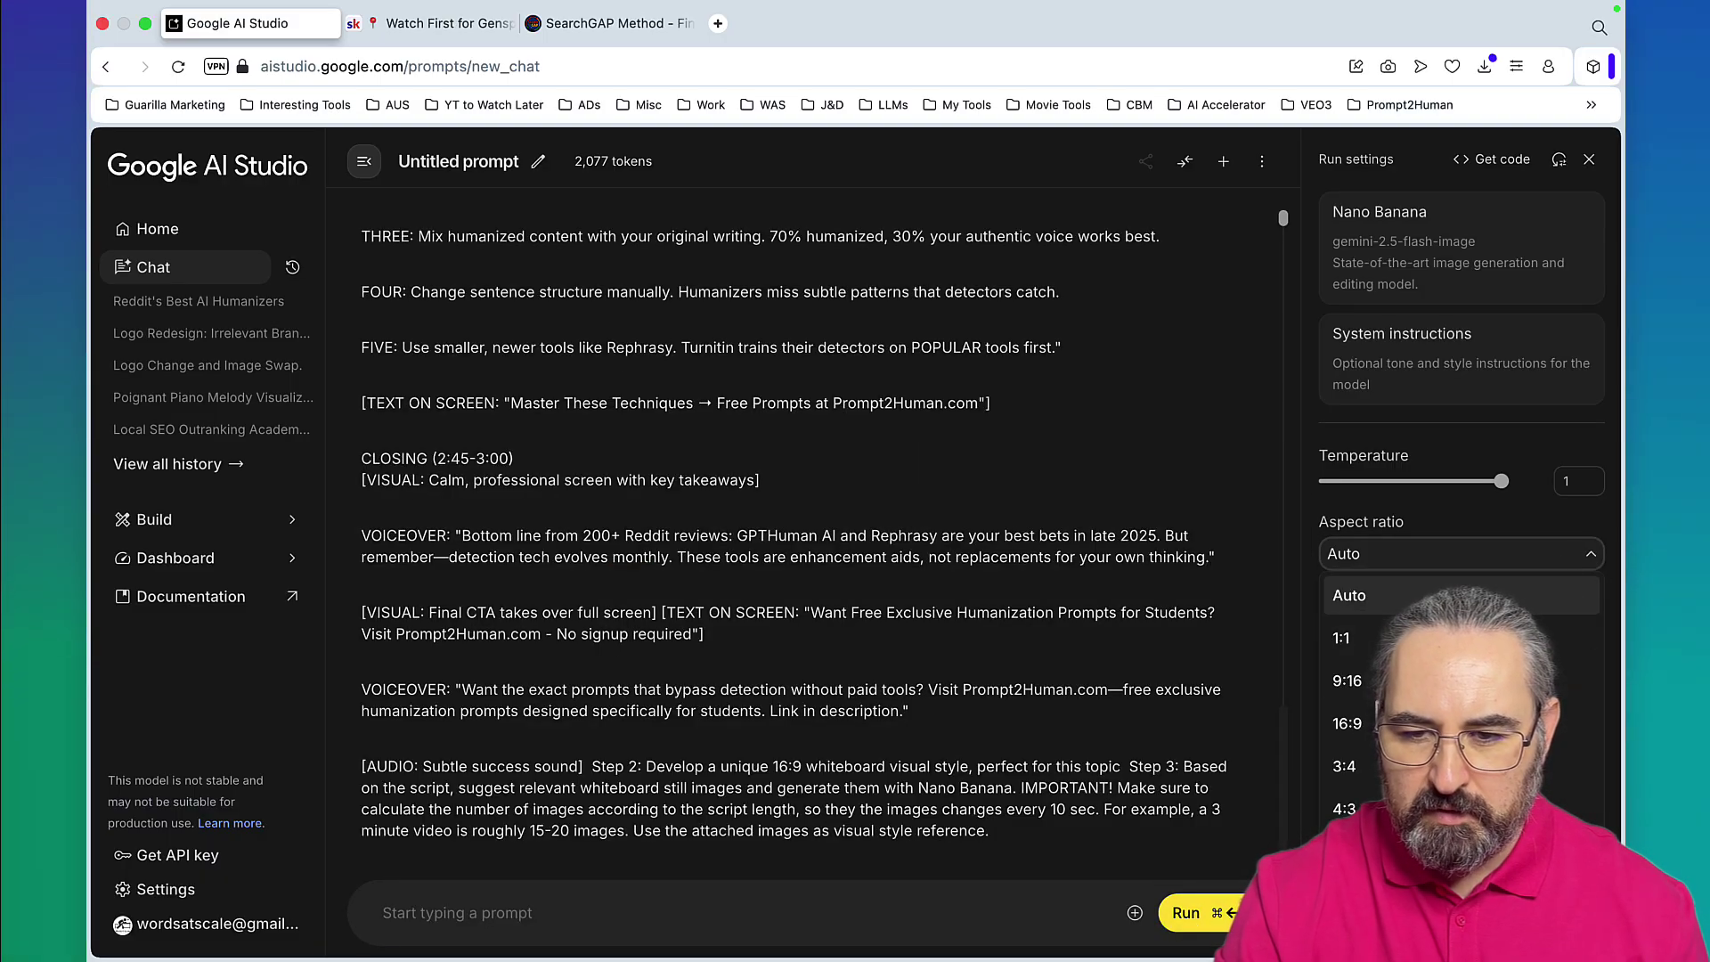
{"action": "left_click", "coordinate": [1347, 722]}
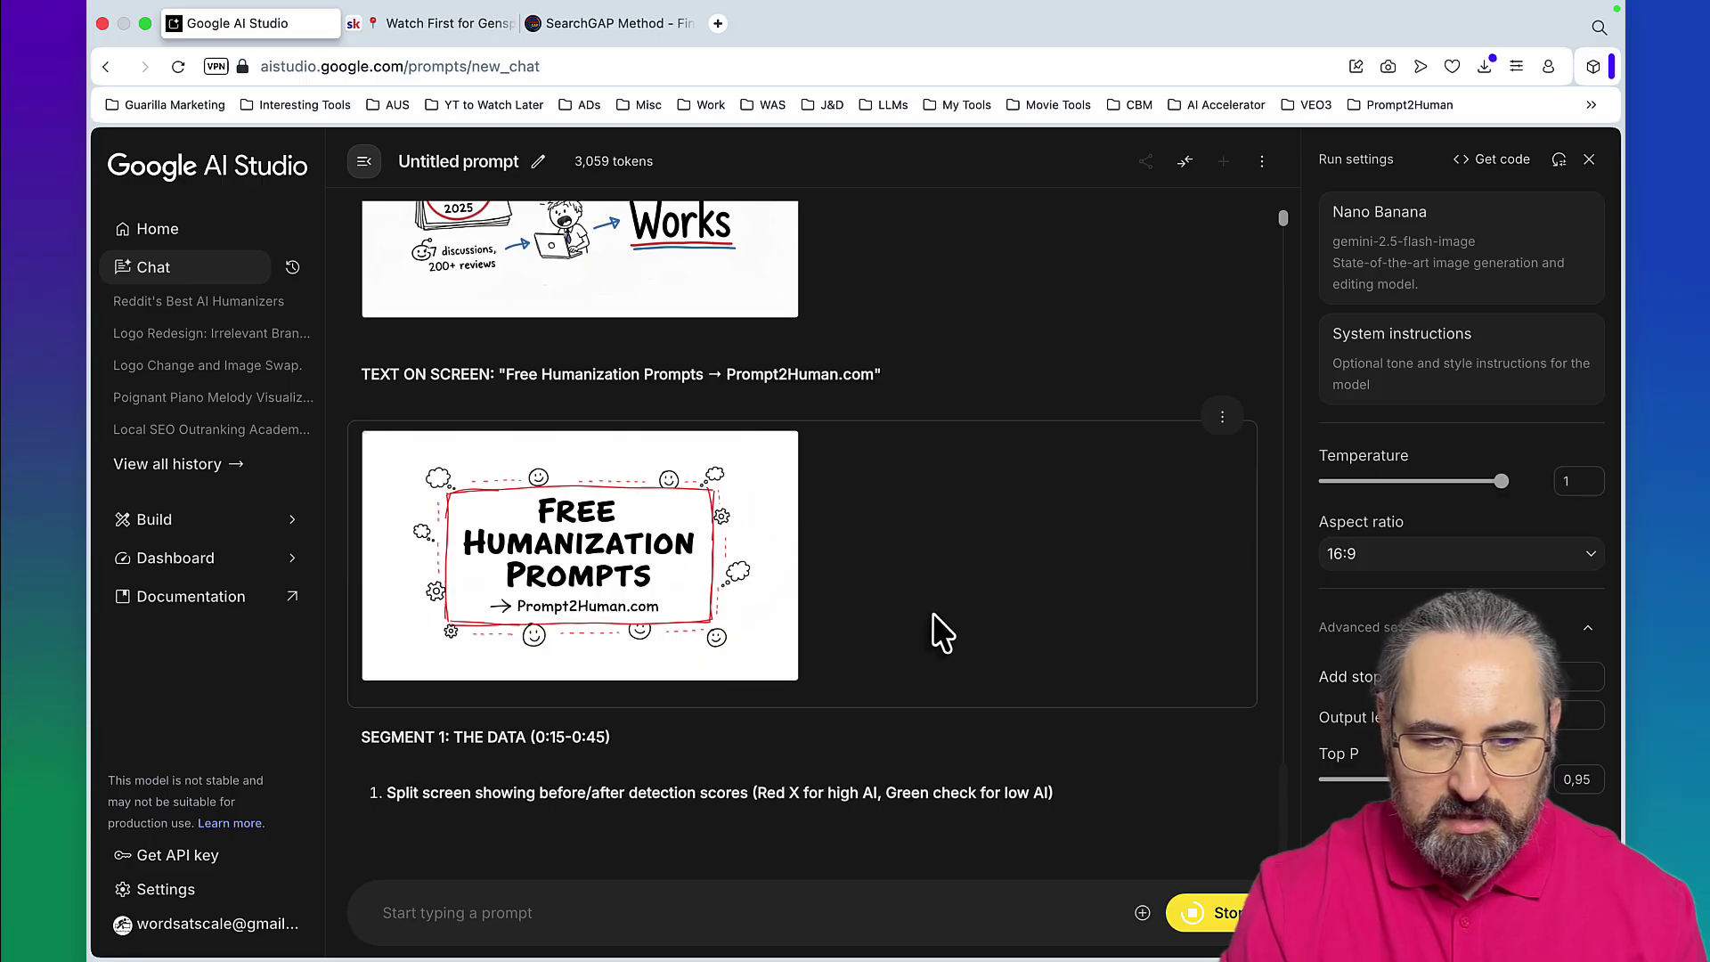
{"action": "scroll", "coordinate": [707, 783], "scroll_direction": "up", "scroll_amount": 5}
{"action": "scroll", "coordinate": [706, 803], "scroll_direction": "up", "scroll_amount": 1}
{"action": "scroll", "coordinate": [708, 799], "scroll_direction": "up", "scroll_amount": 2}
{"action": "scroll", "coordinate": [706, 802], "scroll_direction": "up", "scroll_amount": 4}
{"action": "scroll", "coordinate": [706, 796], "scroll_direction": "up", "scroll_amount": 5}
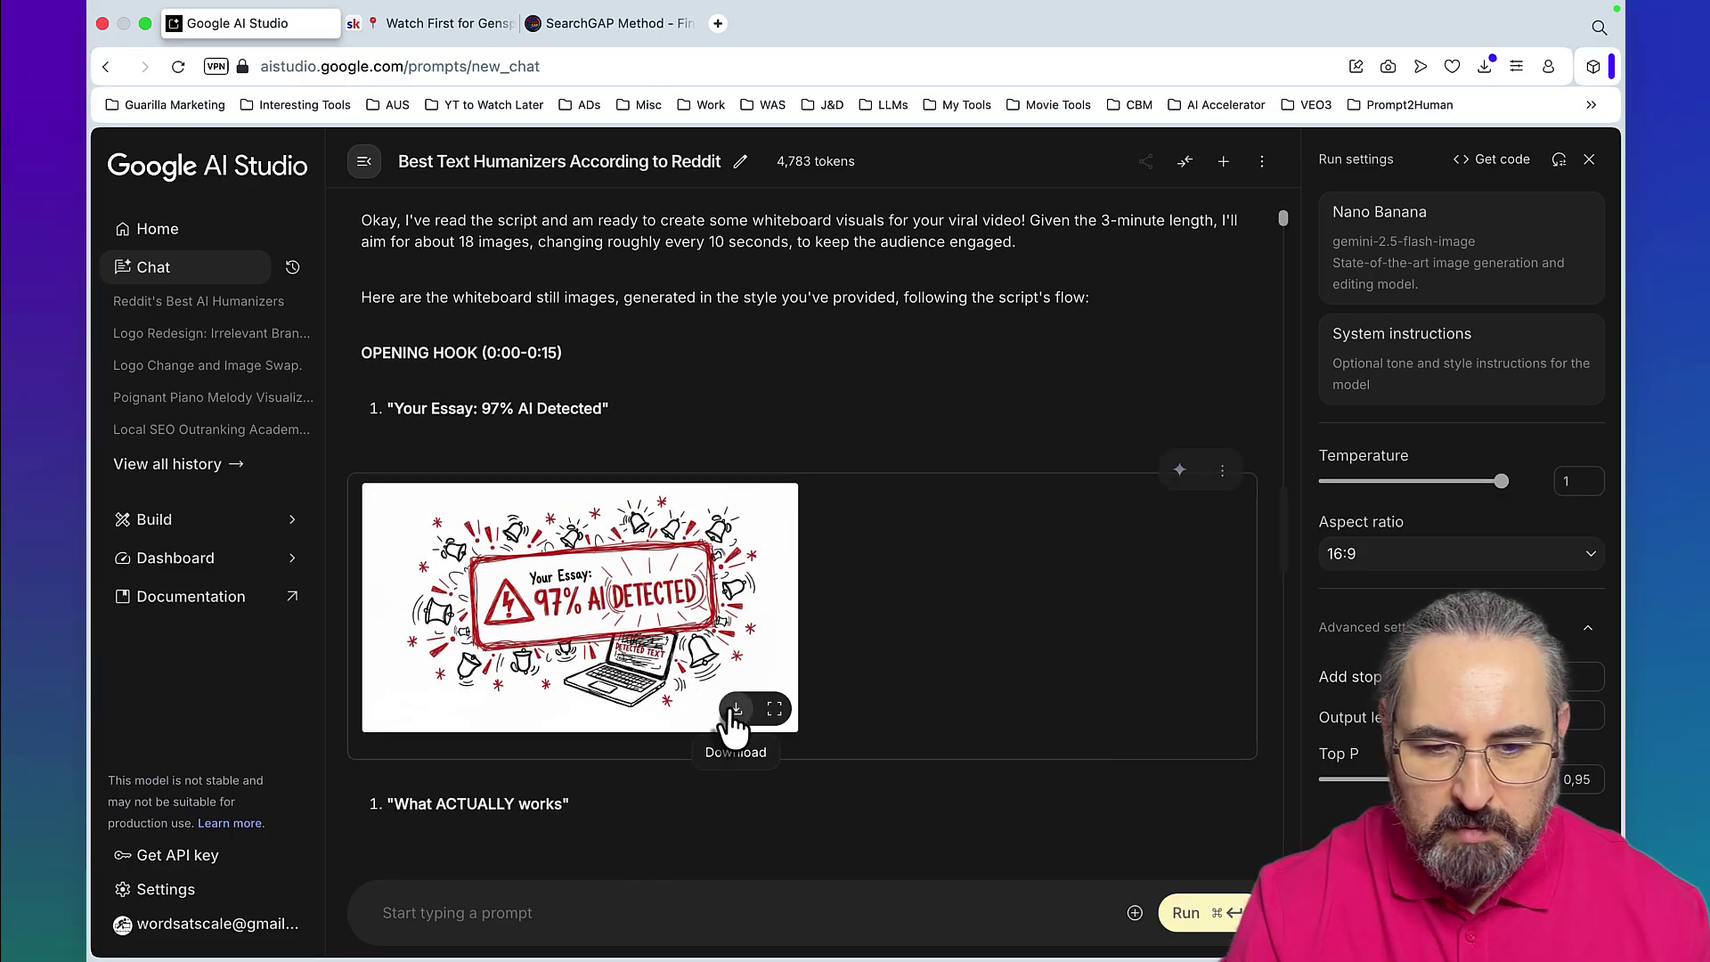
{"action": "left_click", "coordinate": [734, 712]}
{"action": "scroll", "coordinate": [742, 621], "scroll_direction": "down", "scroll_amount": 4}
{"action": "scroll", "coordinate": [728, 612], "scroll_direction": "down", "scroll_amount": 1}
{"action": "scroll", "coordinate": [730, 615], "scroll_direction": "down", "scroll_amount": 1}
{"action": "left_click", "coordinate": [734, 677]}
{"action": "scroll", "coordinate": [758, 561], "scroll_direction": "down", "scroll_amount": 4}
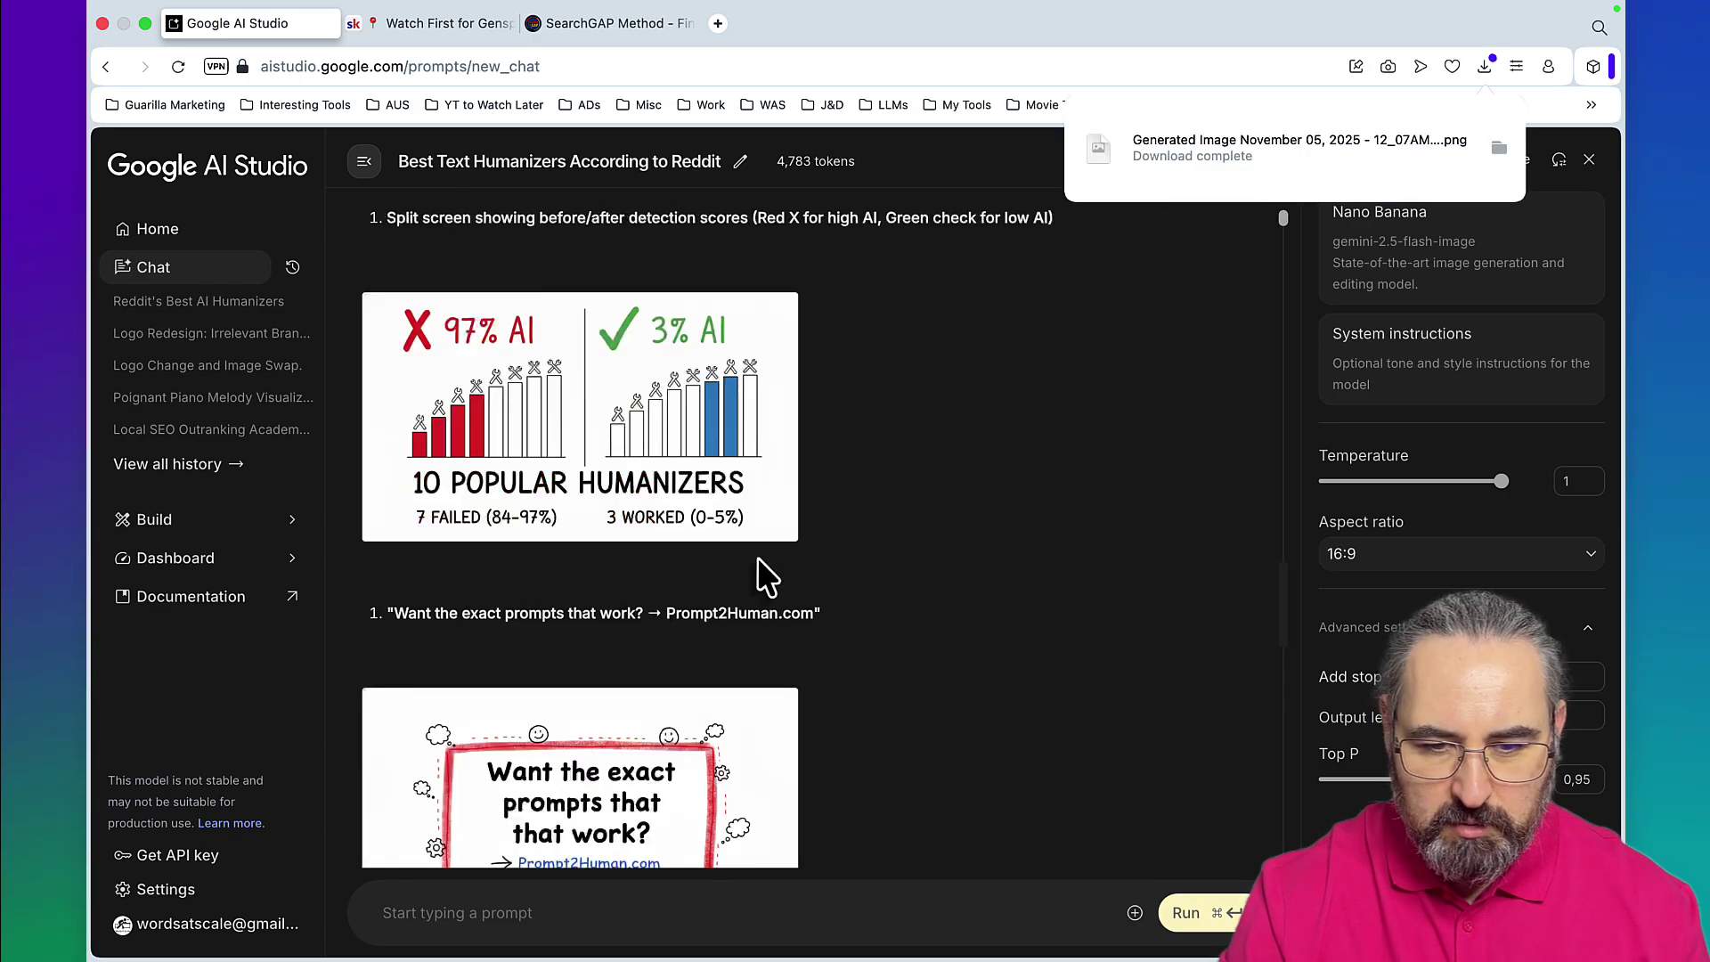
{"action": "scroll", "coordinate": [789, 588], "scroll_direction": "up", "scroll_amount": 5}
{"action": "scroll", "coordinate": [873, 699], "scroll_direction": "up", "scroll_amount": 10}
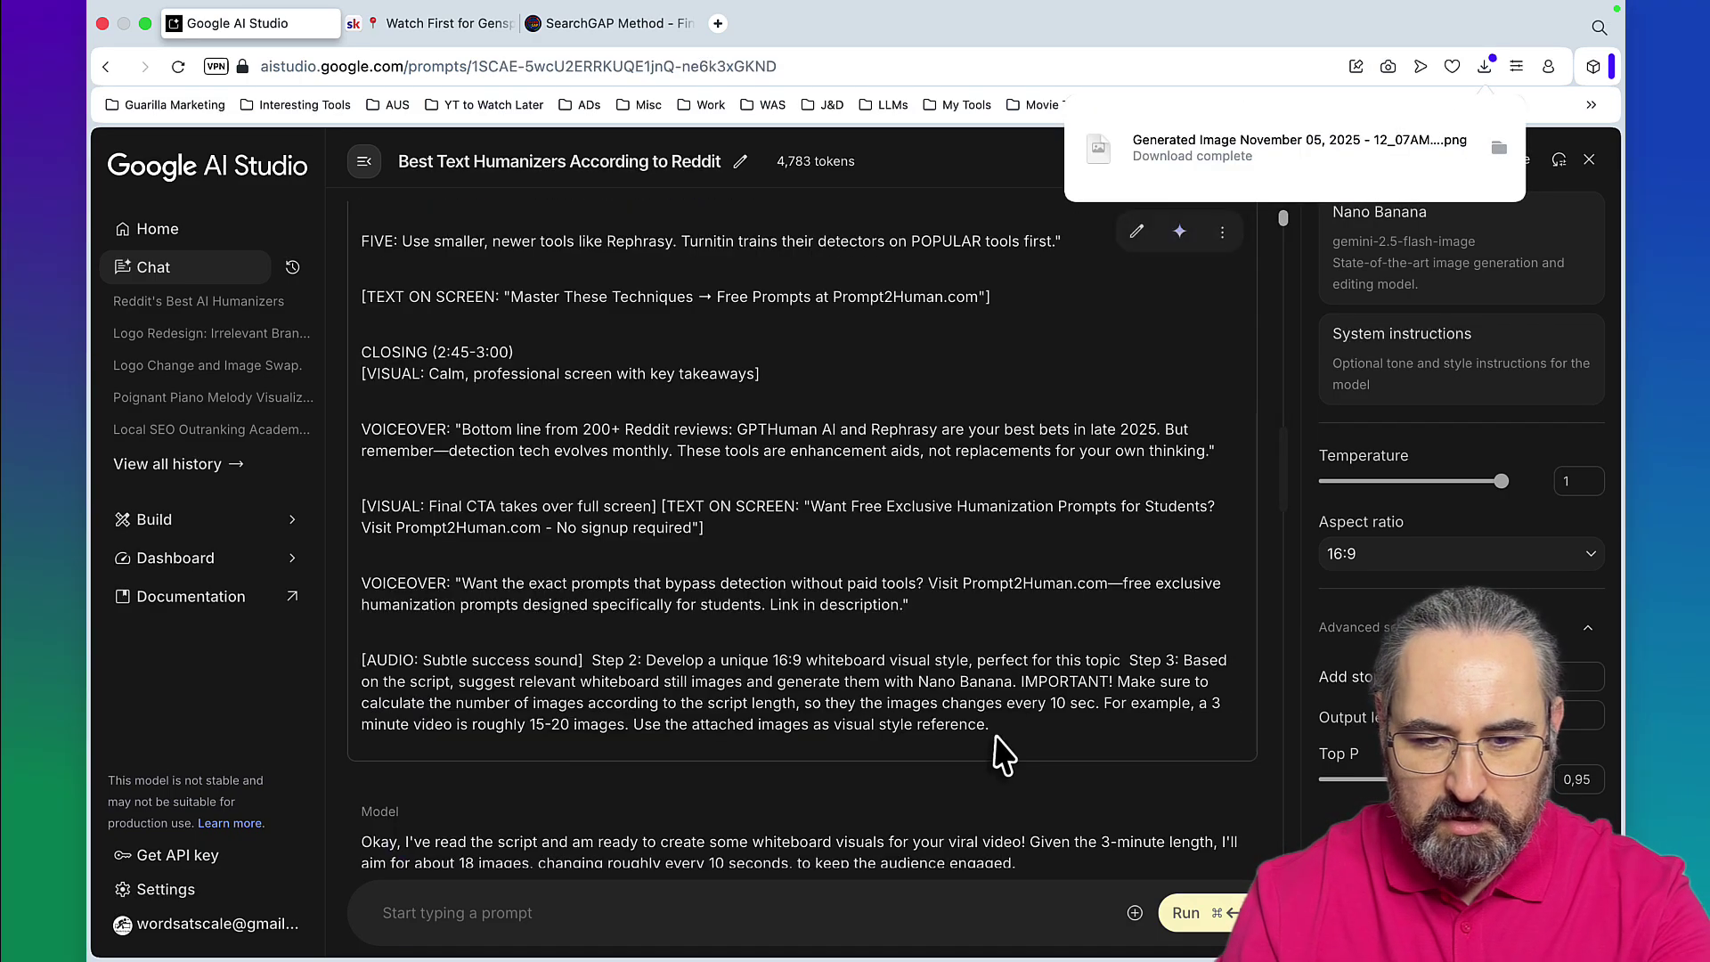
{"action": "scroll", "coordinate": [1003, 753], "scroll_direction": "down", "scroll_amount": 1}
{"action": "left_click_drag", "start_coordinate": [360, 208], "coordinate": [585, 210]}
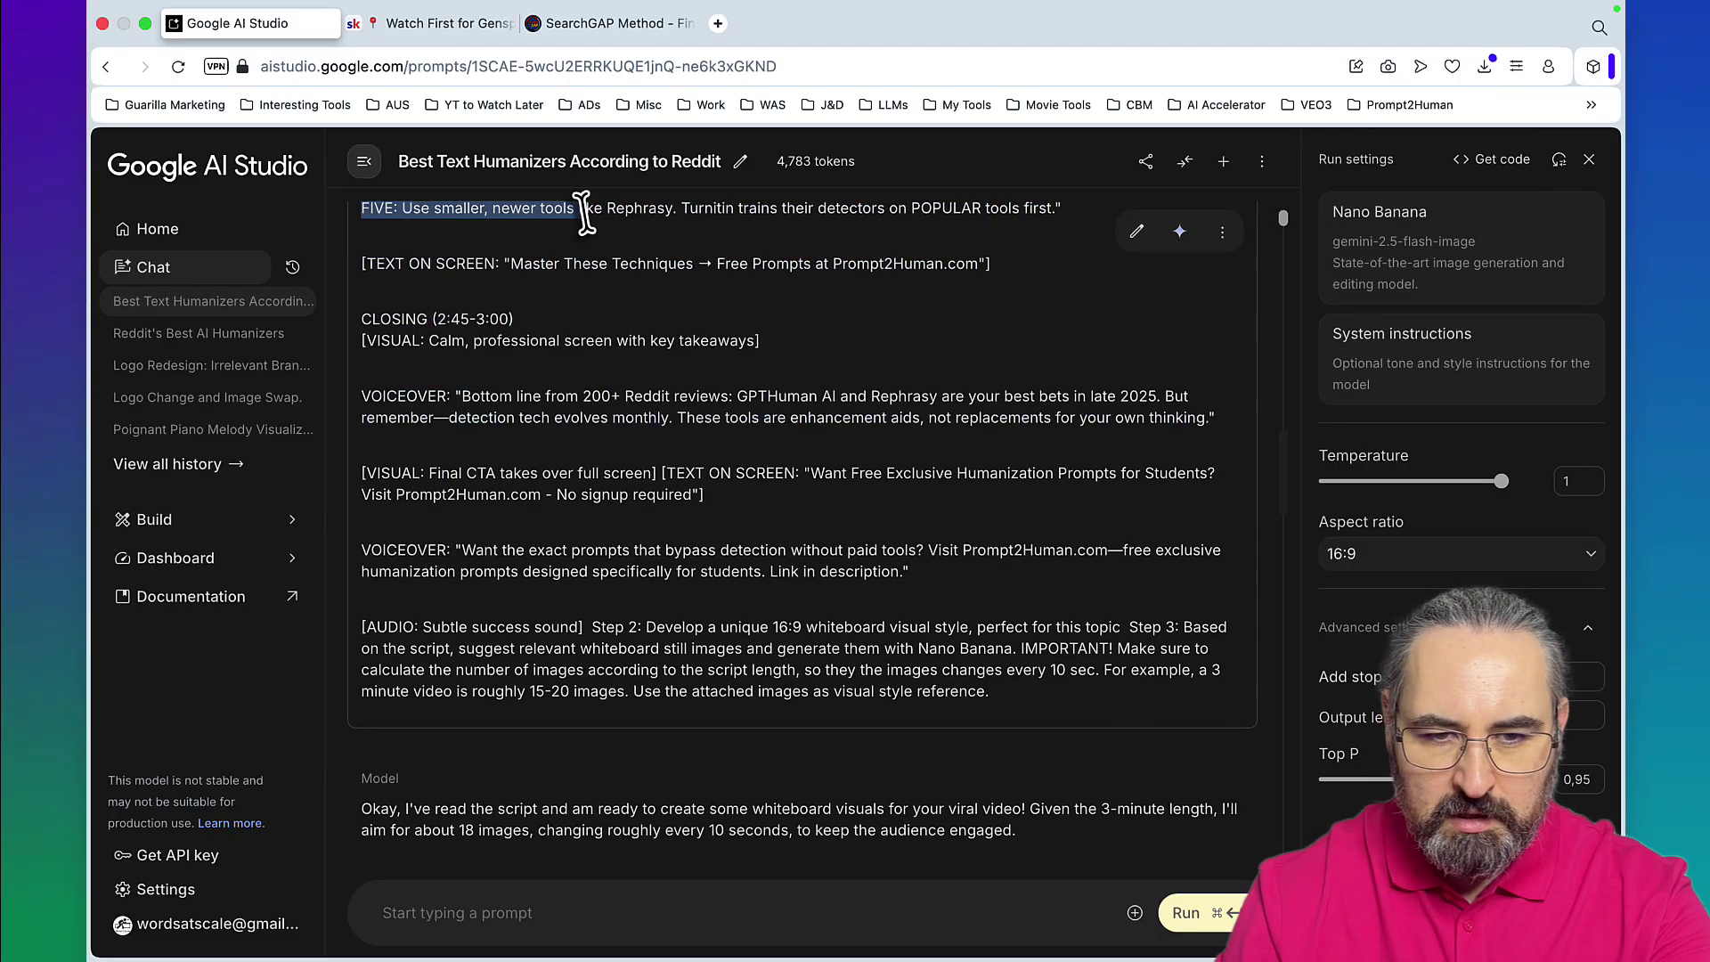
From Home, open 'Text to speech with Gemini' in Single-speaker audio mode and check the Voice list.
{"action": "left_click", "coordinate": [588, 345]}
{"action": "key", "text": "super+bracketleft"}
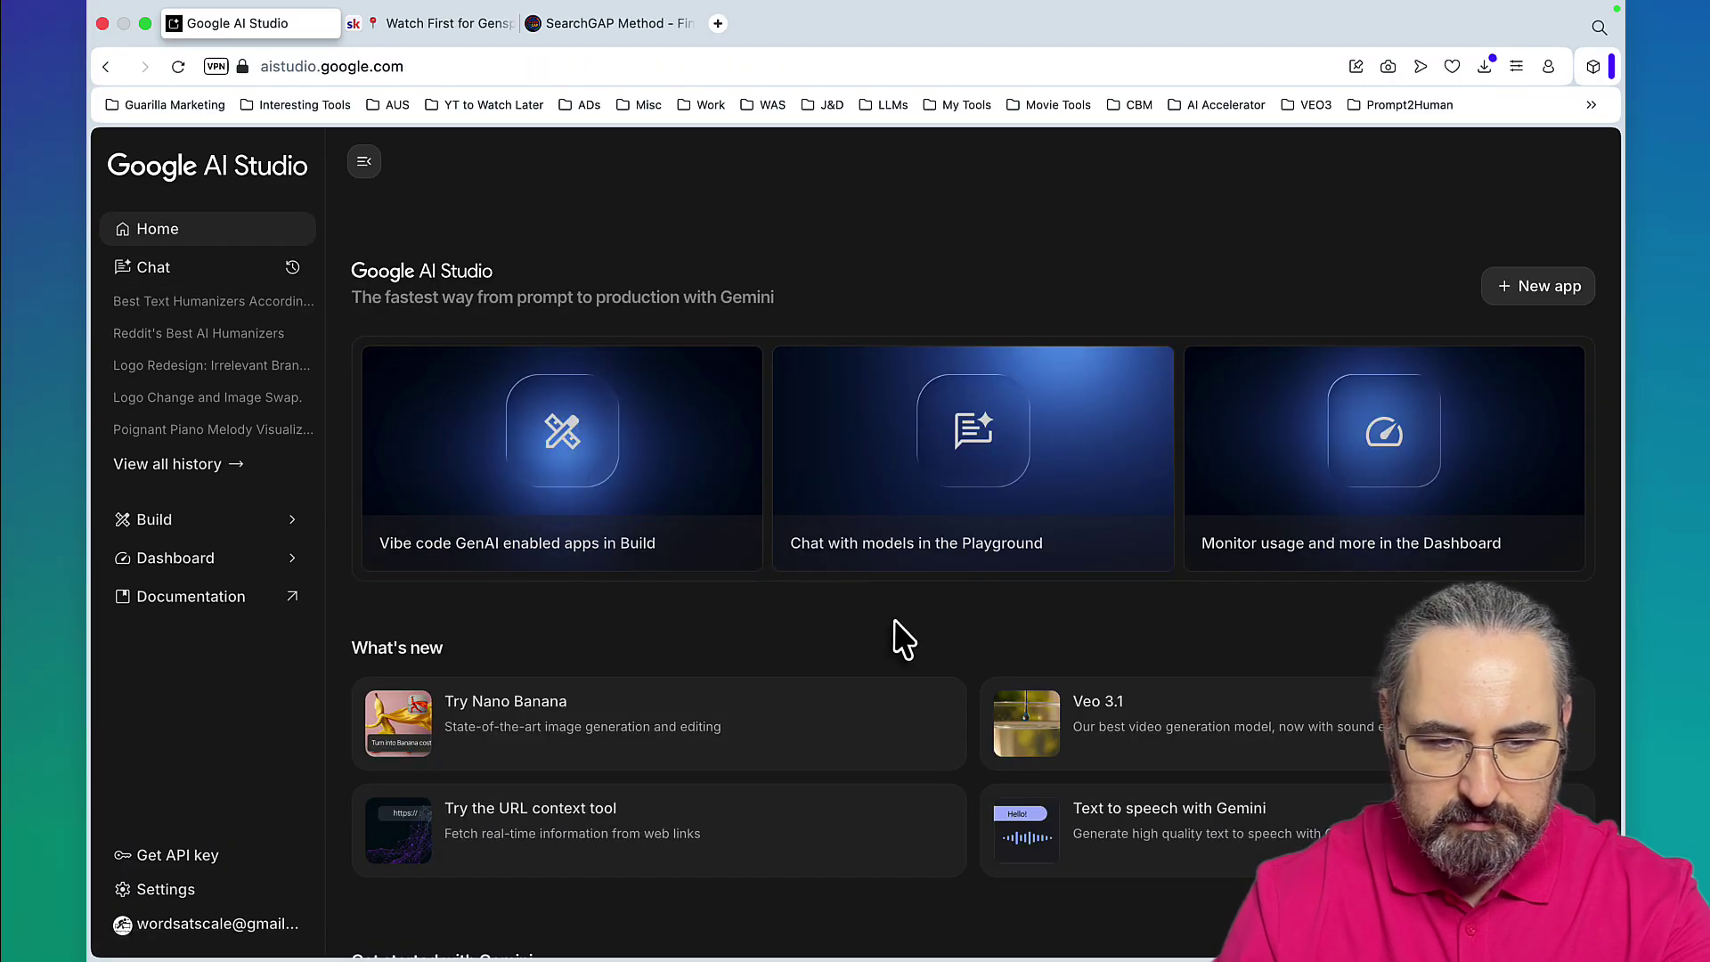
{"action": "scroll", "coordinate": [895, 638], "scroll_direction": "down", "scroll_amount": 1}
{"action": "scroll", "coordinate": [894, 641], "scroll_direction": "down", "scroll_amount": 2}
{"action": "scroll", "coordinate": [1167, 653], "scroll_direction": "up", "scroll_amount": 1}
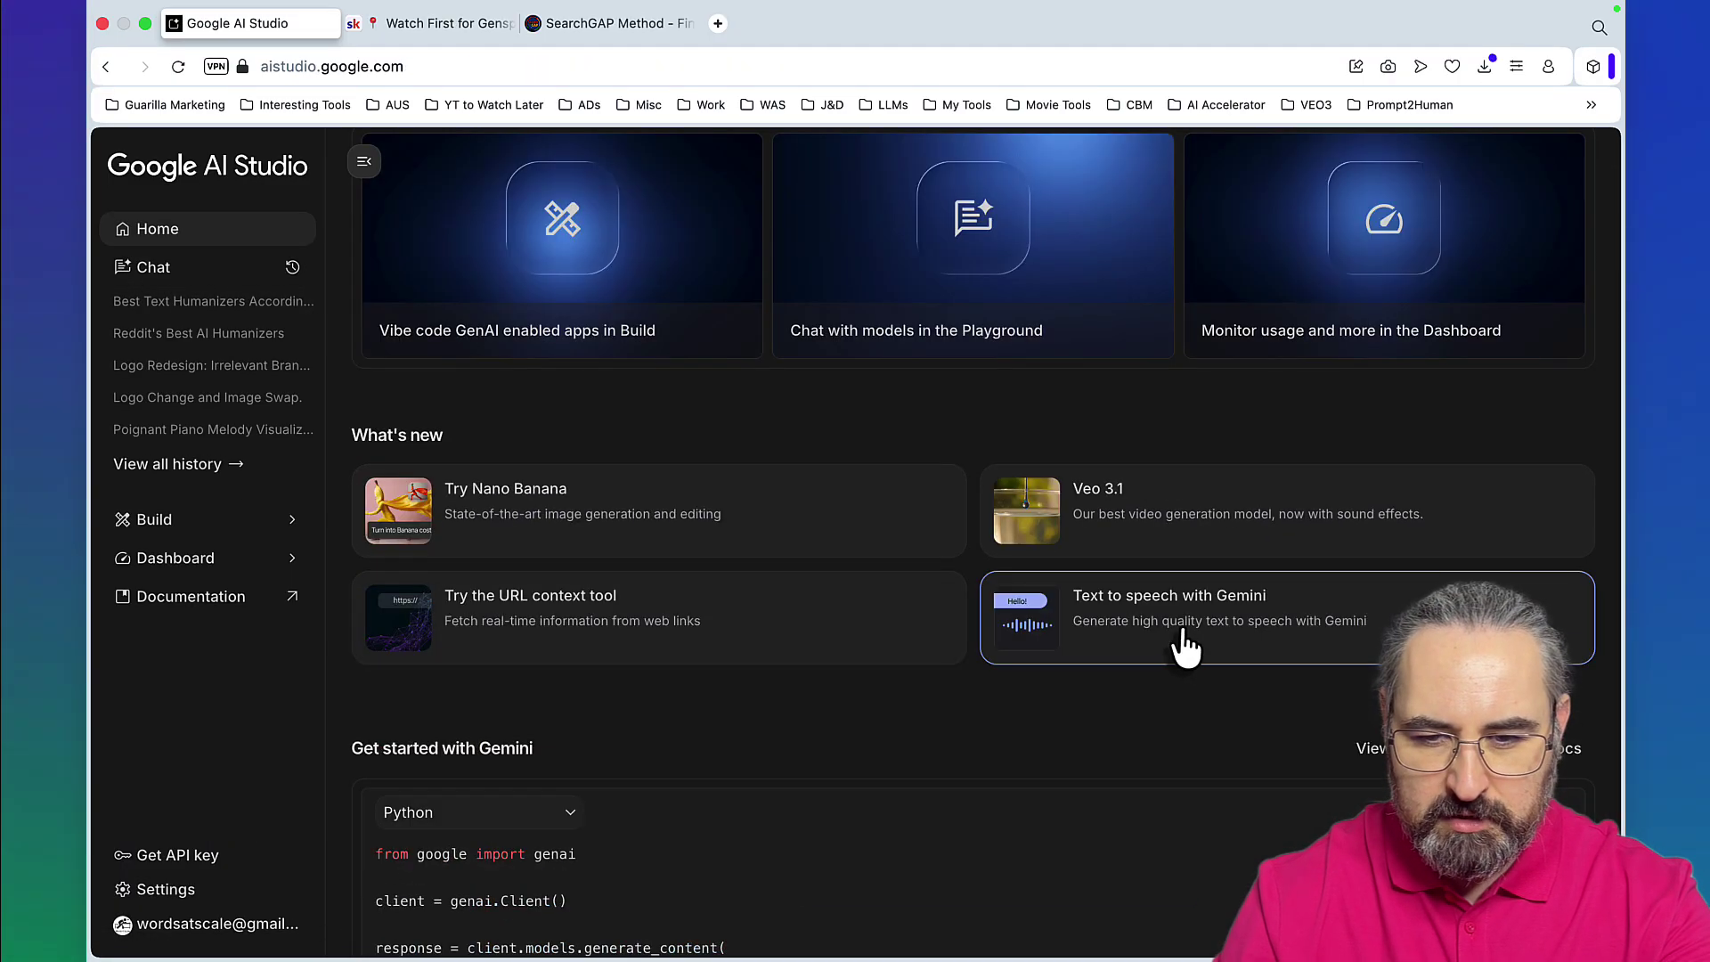
{"action": "left_click", "coordinate": [1187, 648]}
{"action": "left_click", "coordinate": [1419, 478]}
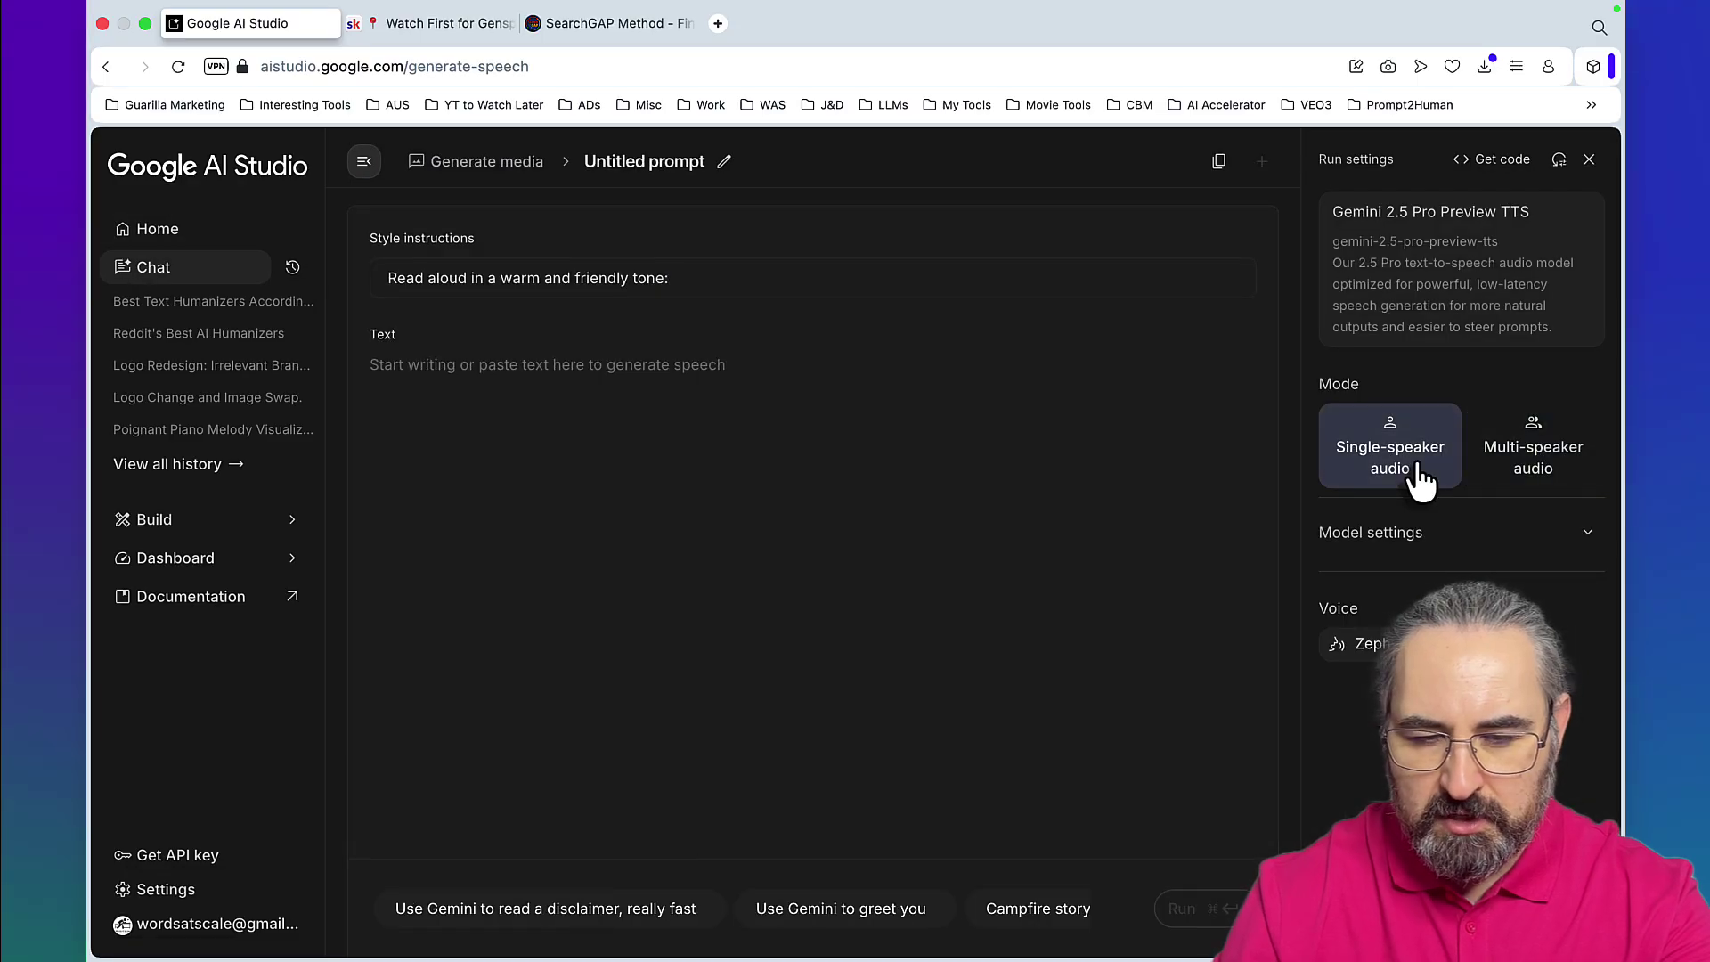
{"action": "left_click", "coordinate": [1364, 643]}
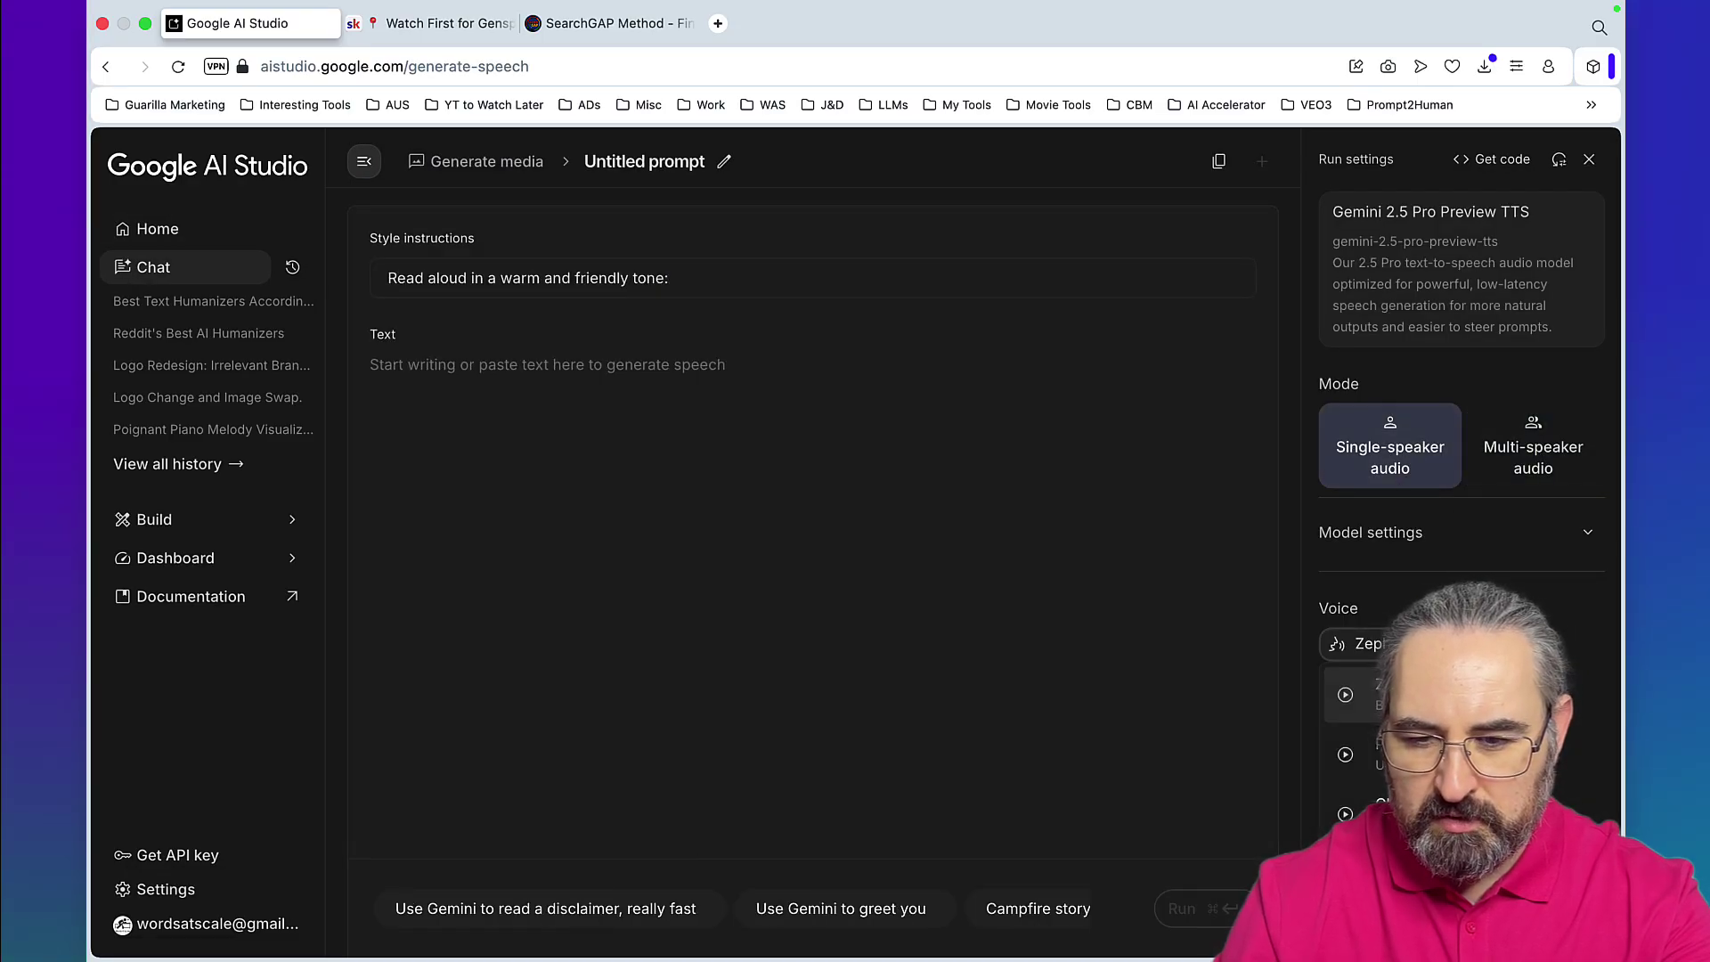
Paste the video script into the text-to-speech Text box, clearing the stray letters first.
{"action": "left_click", "coordinate": [436, 360]}
{"action": "type", "text": "ge"}
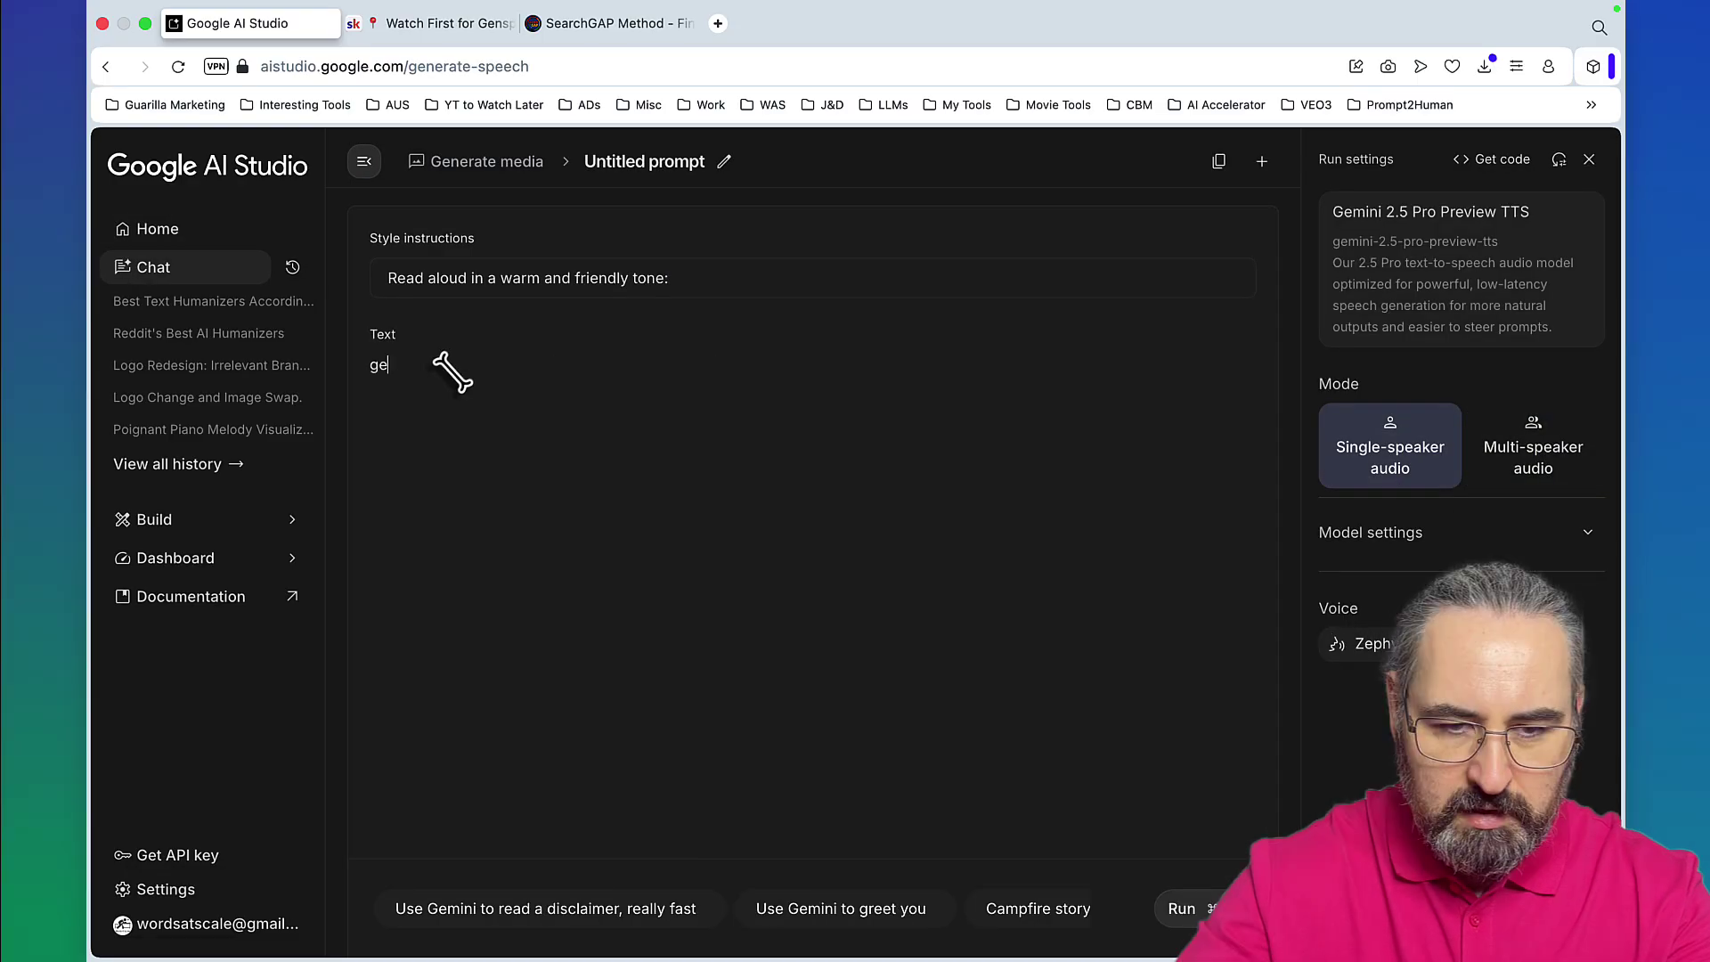
{"action": "key", "text": "BackSpace"}
{"action": "key", "text": "BackSpace"}
{"action": "key", "text": "super+v"}
{"action": "type", "text": "Ste"}
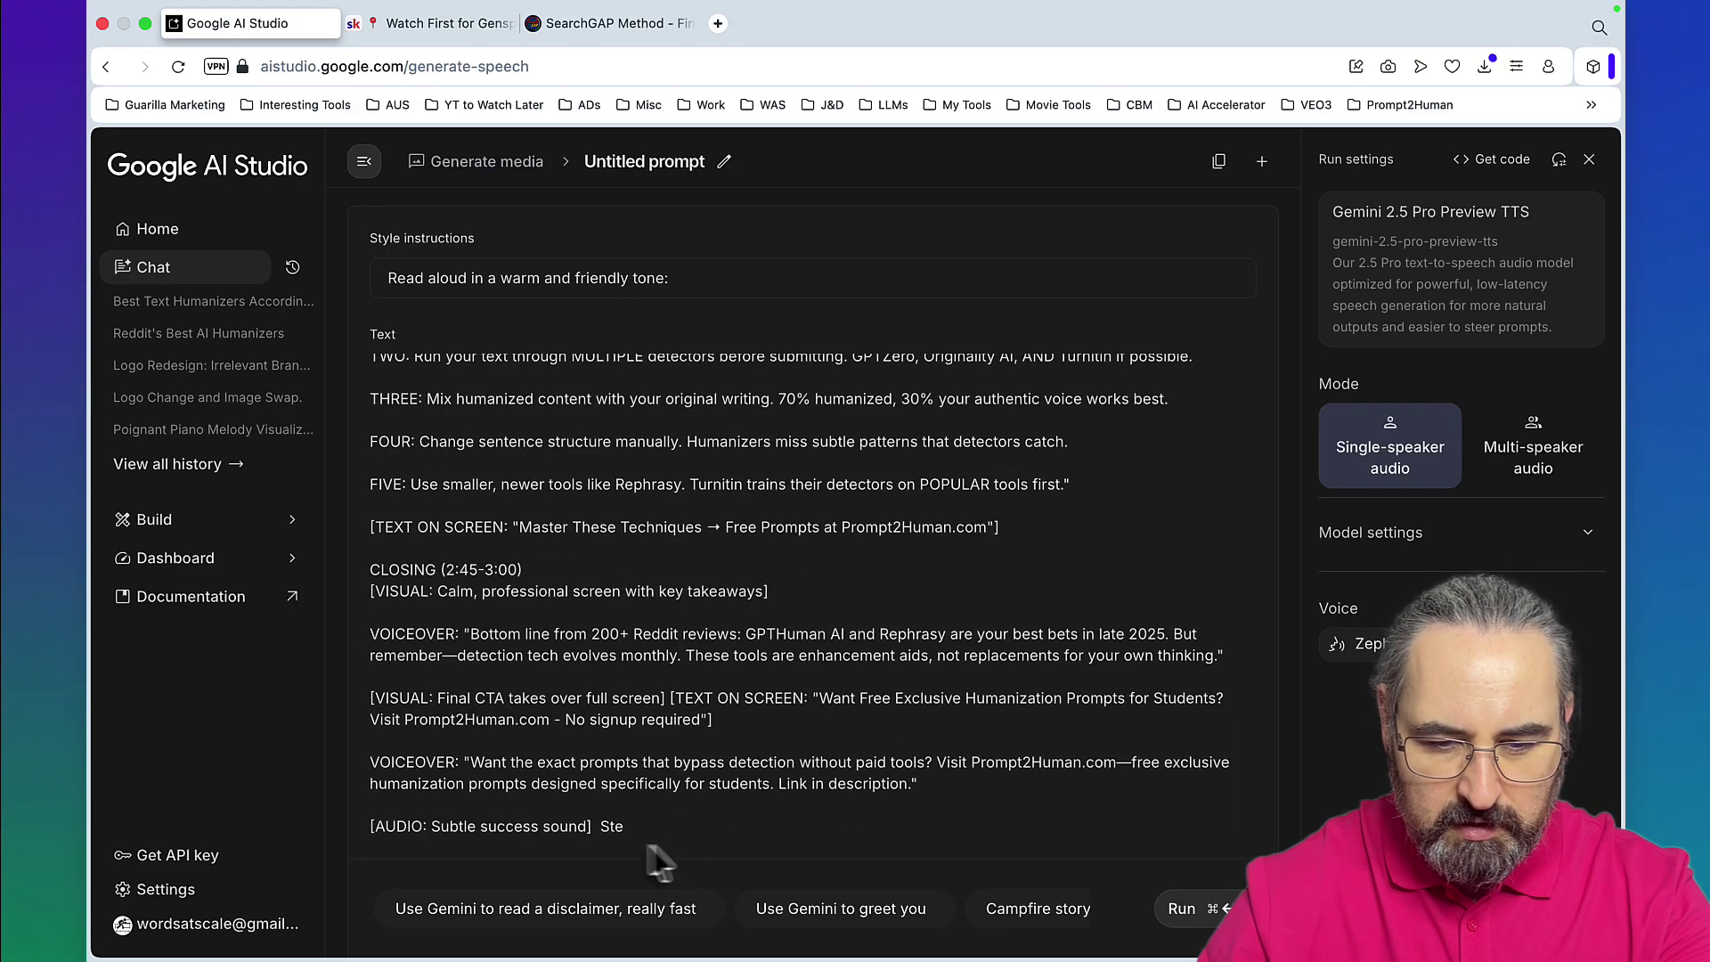
{"action": "scroll", "coordinate": [614, 668], "scroll_direction": "up", "scroll_amount": 15}
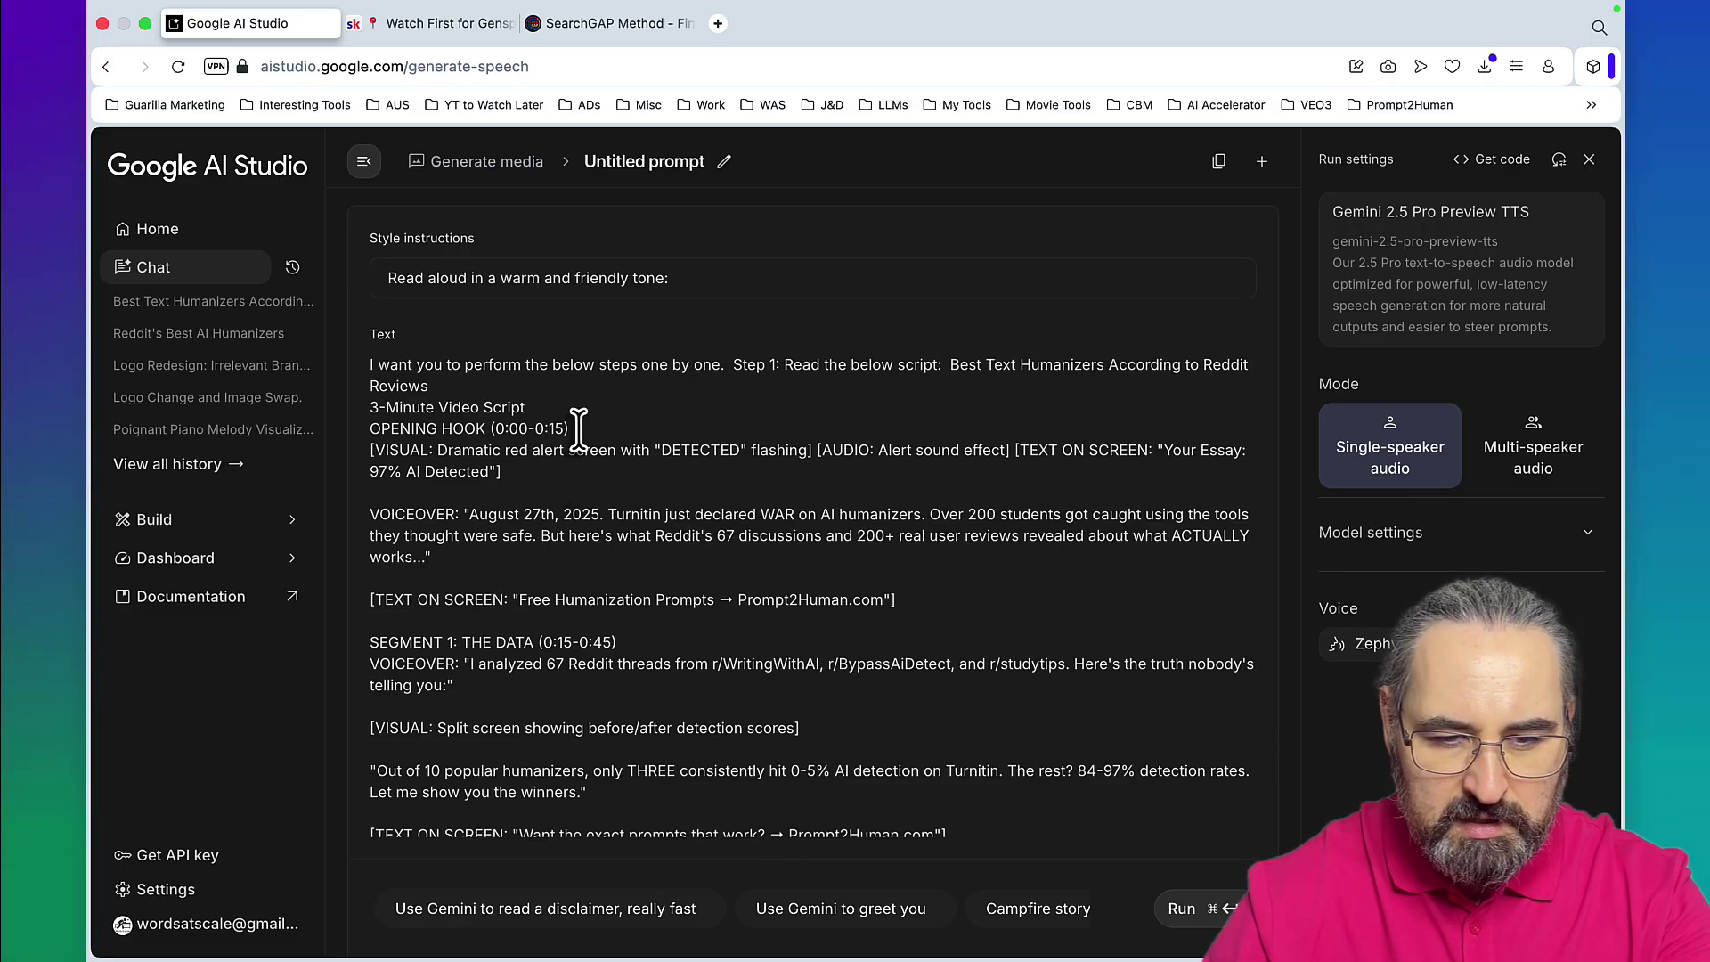
Delete the instruction lines, the opening [VISUAL] cue line and the closing [AUDIO] cue line.
{"action": "left_click_drag", "start_coordinate": [578, 427], "coordinate": [353, 339]}
{"action": "key", "text": "BackSpace"}
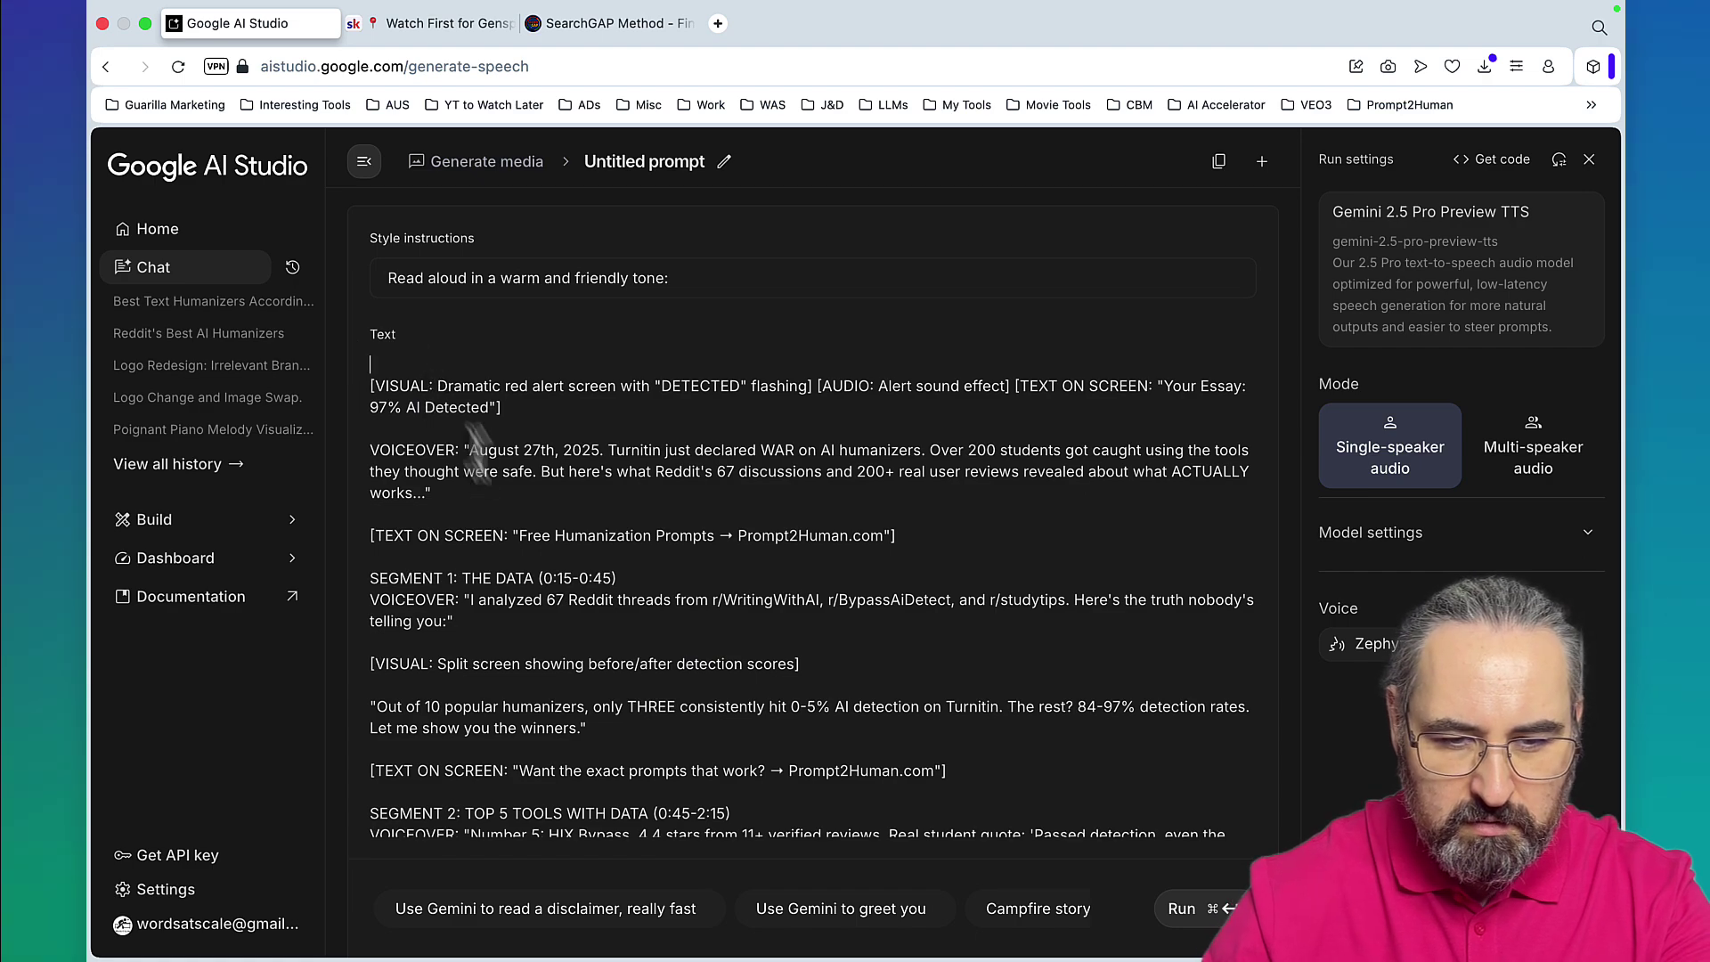
{"action": "left_click_drag", "start_coordinate": [464, 451], "coordinate": [357, 343]}
{"action": "key", "text": "BackSpace"}
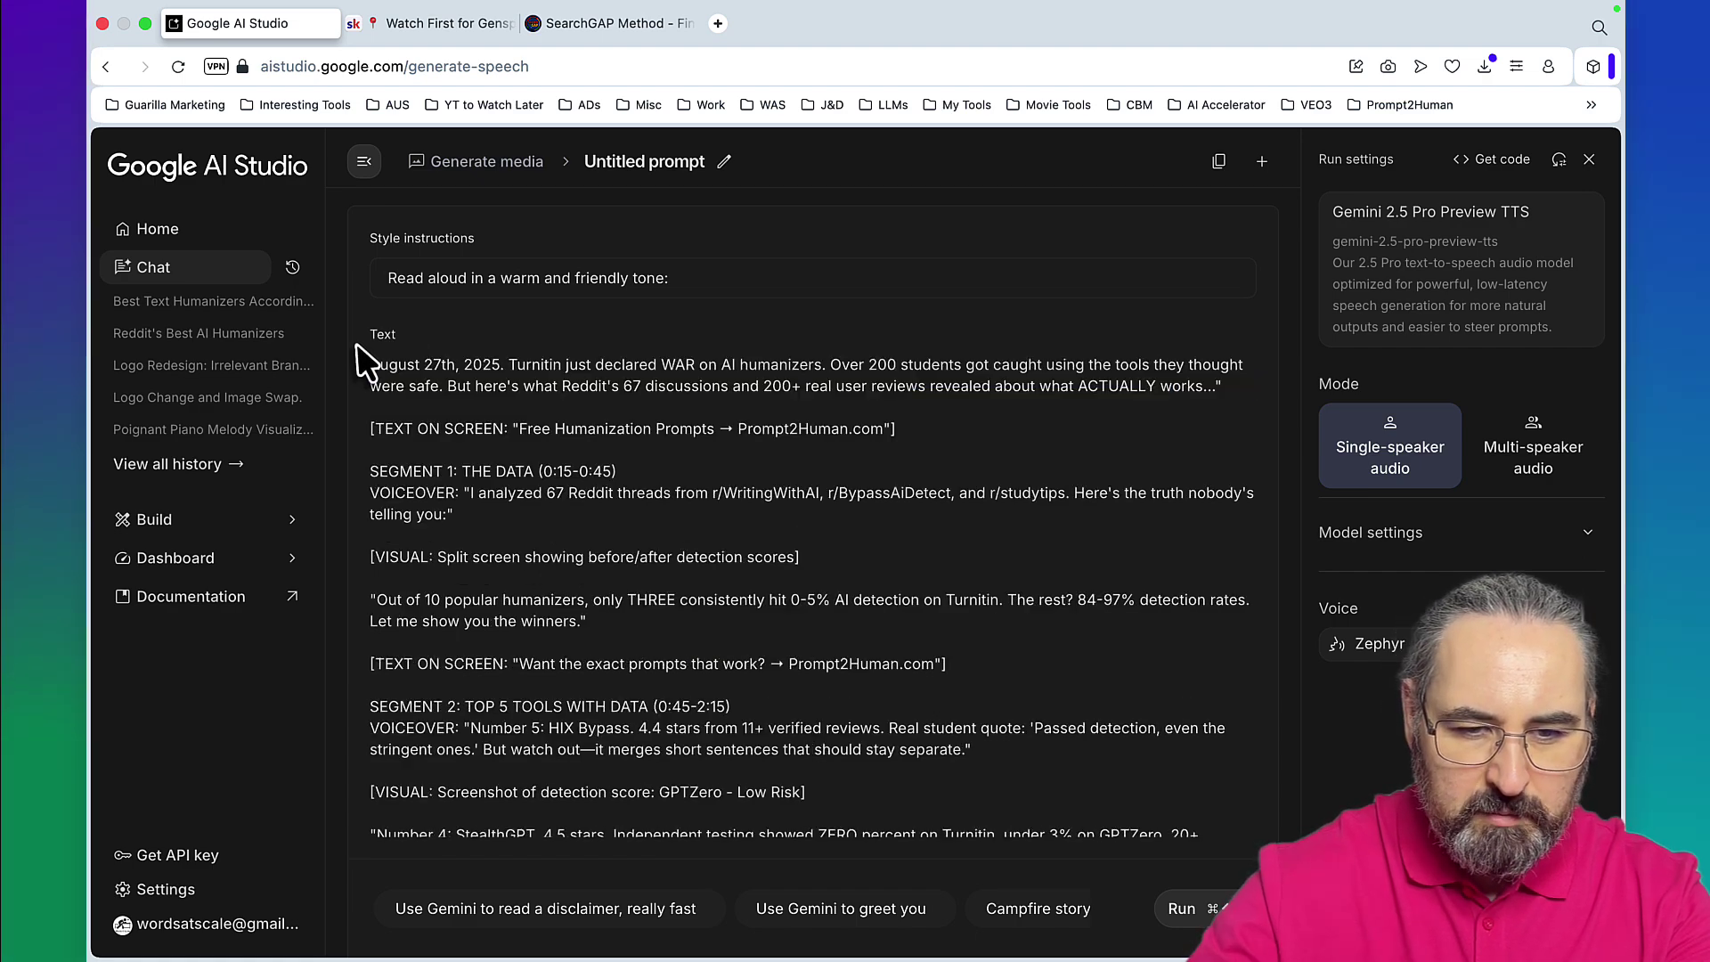
{"action": "scroll", "coordinate": [1211, 438], "scroll_direction": "down", "scroll_amount": 10}
{"action": "left_click_drag", "start_coordinate": [602, 827], "coordinate": [331, 827]}
{"action": "key", "text": "BackSpace"}
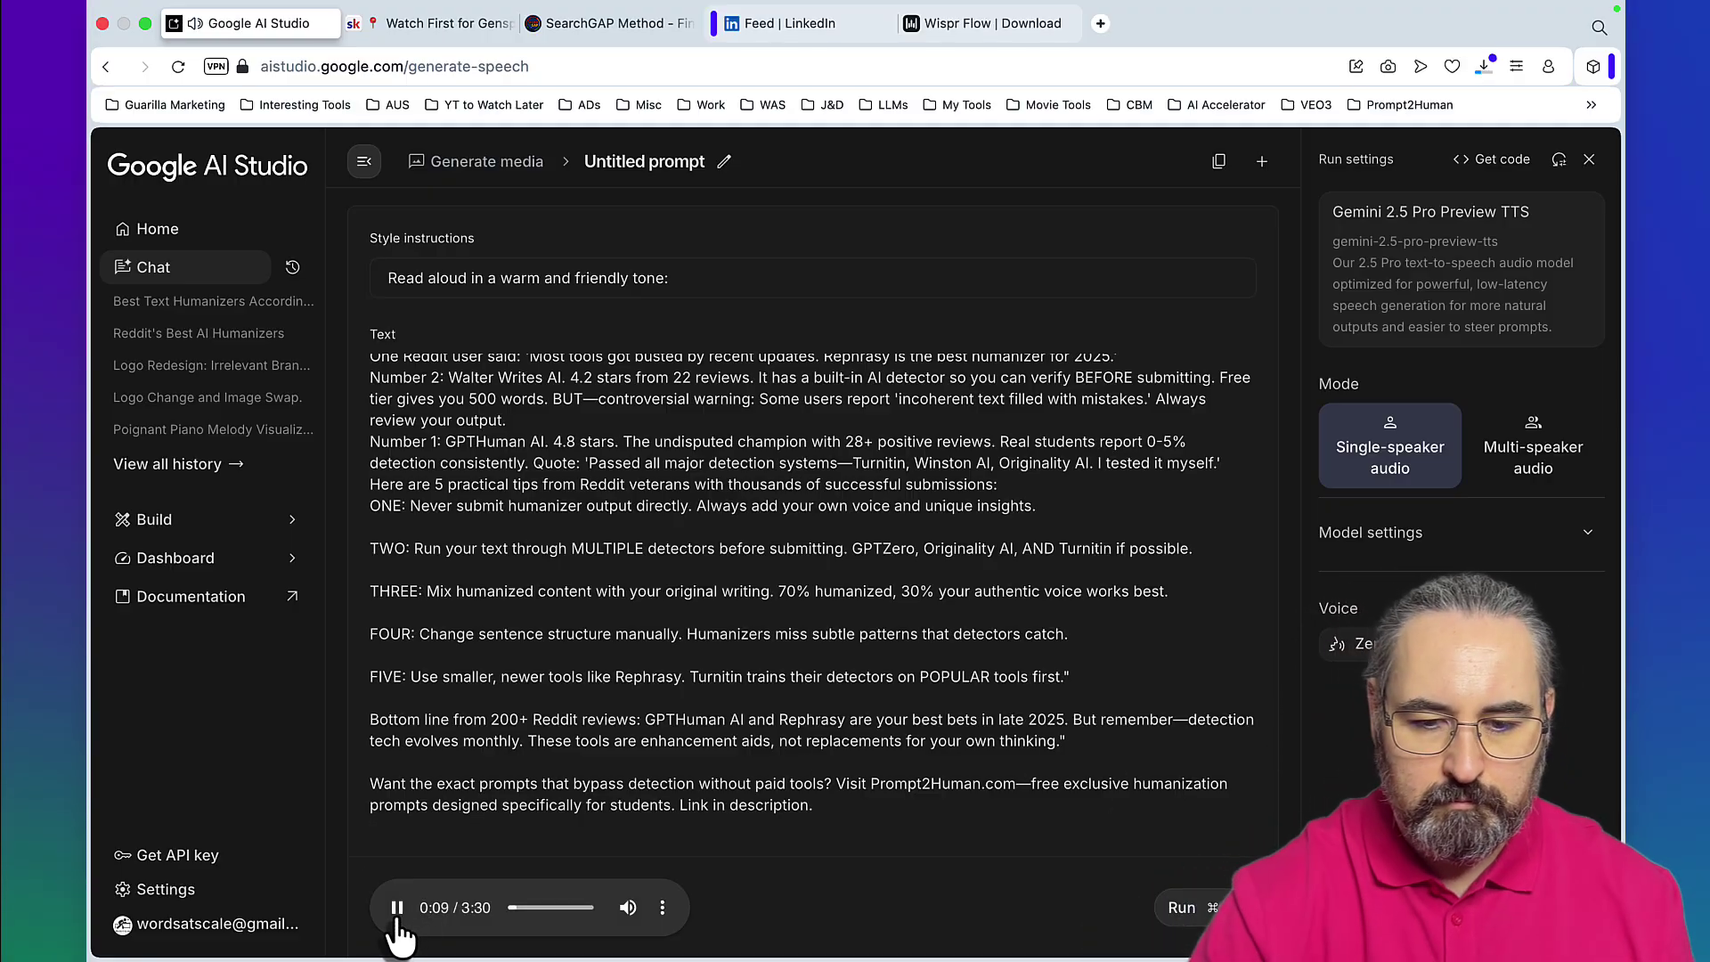
Pause the 3:30 voiceover and download it as download (1).wav.
{"action": "left_click", "coordinate": [398, 908]}
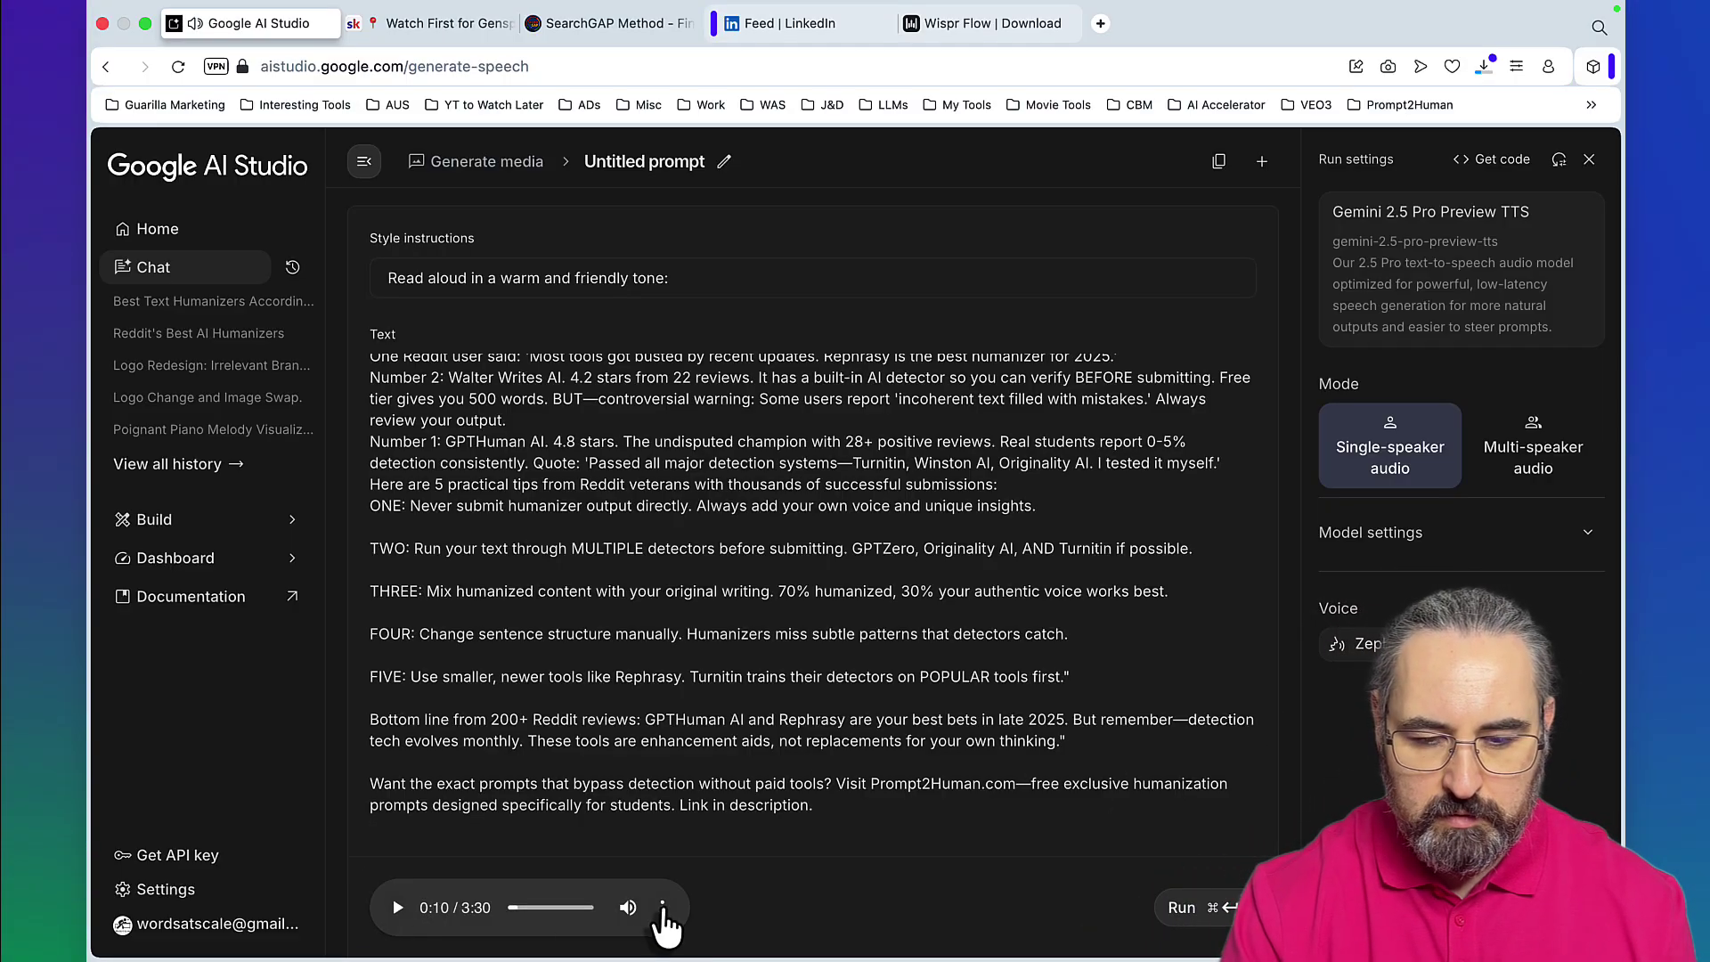
{"action": "left_click", "coordinate": [665, 910]}
{"action": "left_click", "coordinate": [589, 845]}
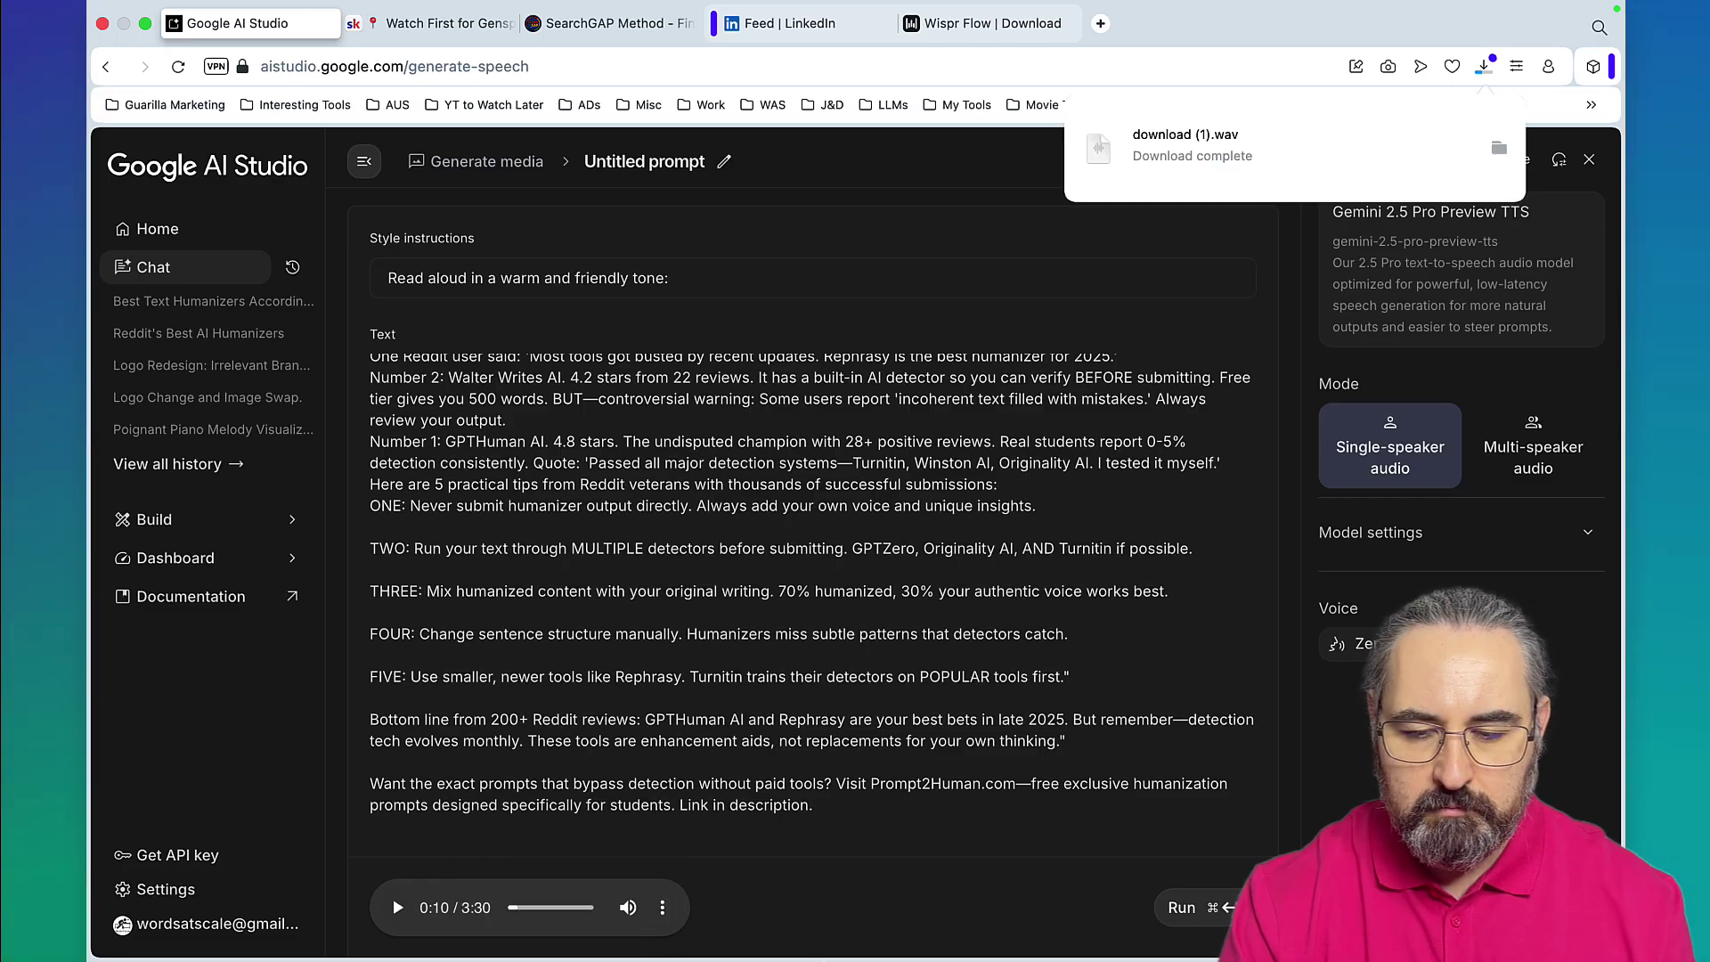
Delete the old whiteboard video clips from the CapCut timeline.
{"action": "left_click", "coordinate": [813, 925]}
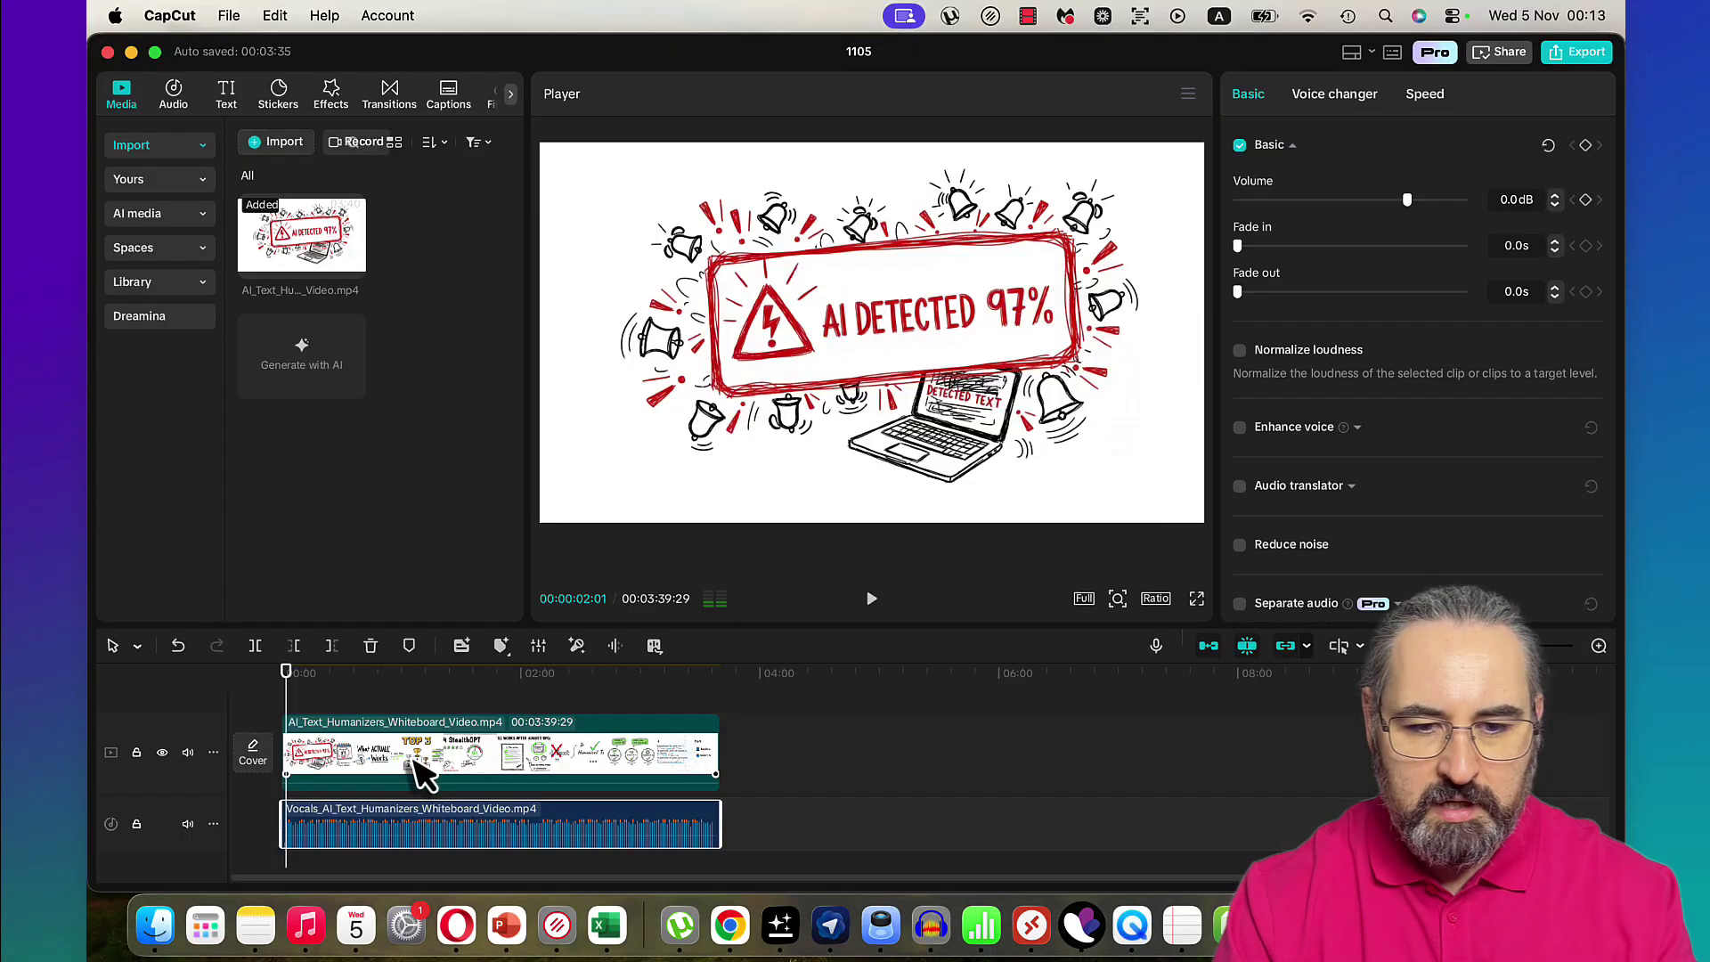
{"action": "left_click", "coordinate": [420, 773]}
{"action": "key", "text": "Delete"}
Import the downloaded WAV and the new generated PNG images from Downloads.
{"action": "left_click", "coordinate": [278, 143]}
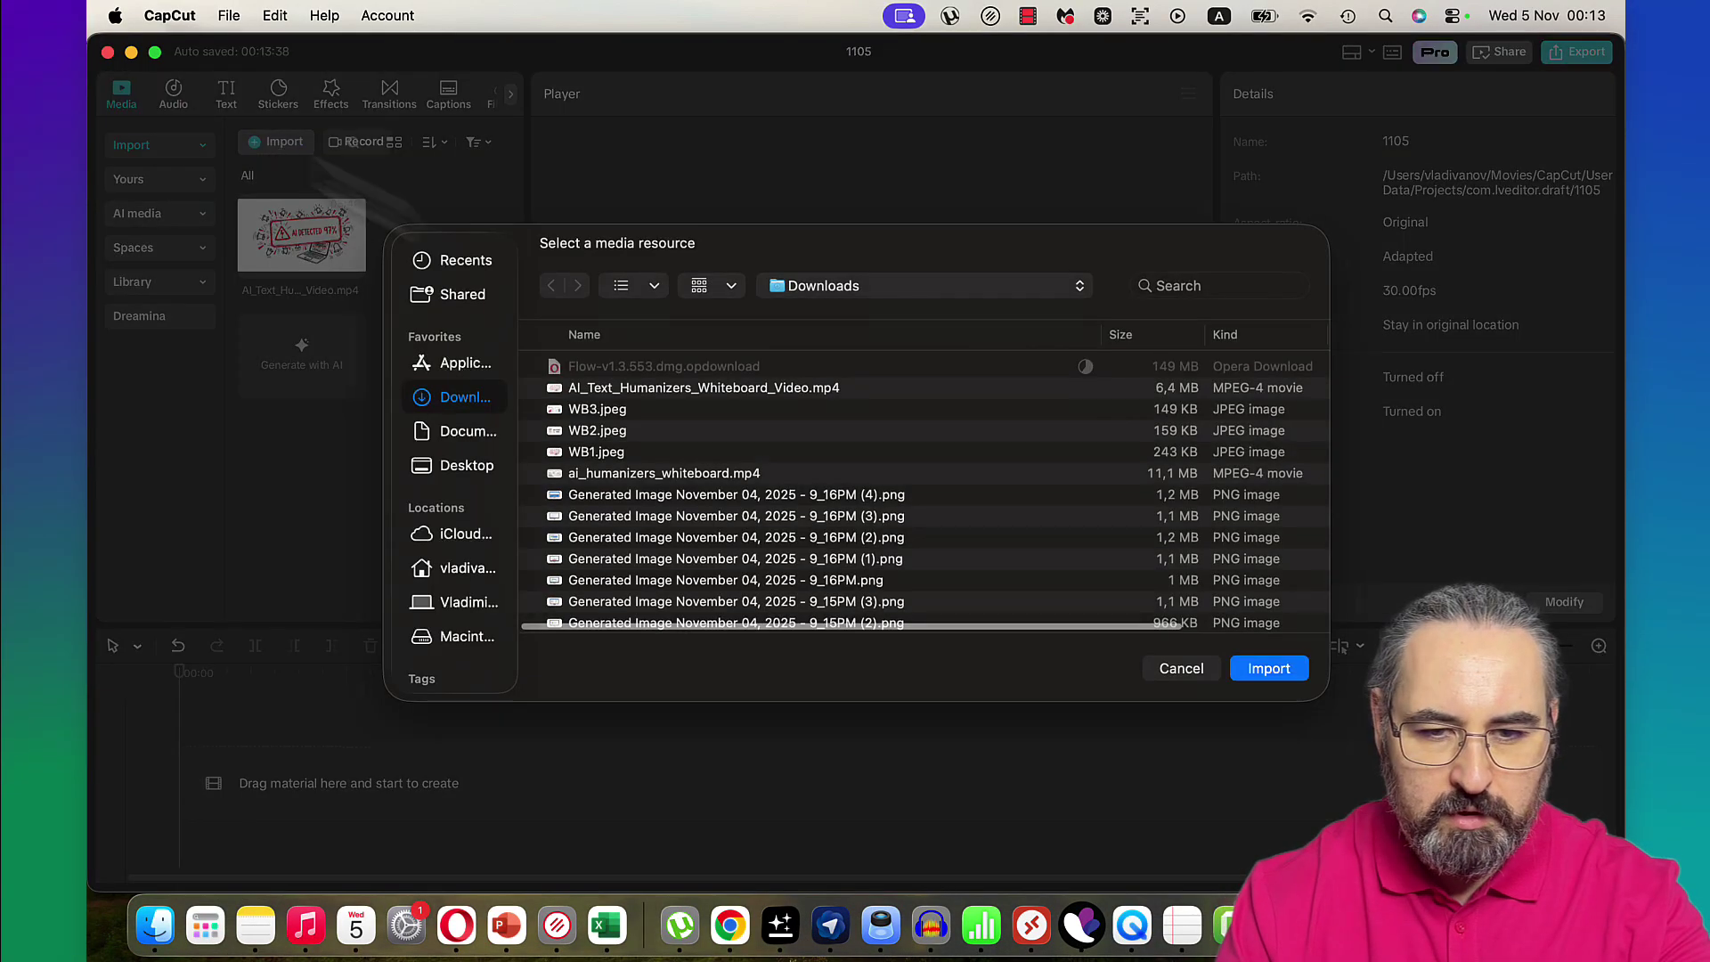
{"action": "left_click", "coordinate": [649, 580]}
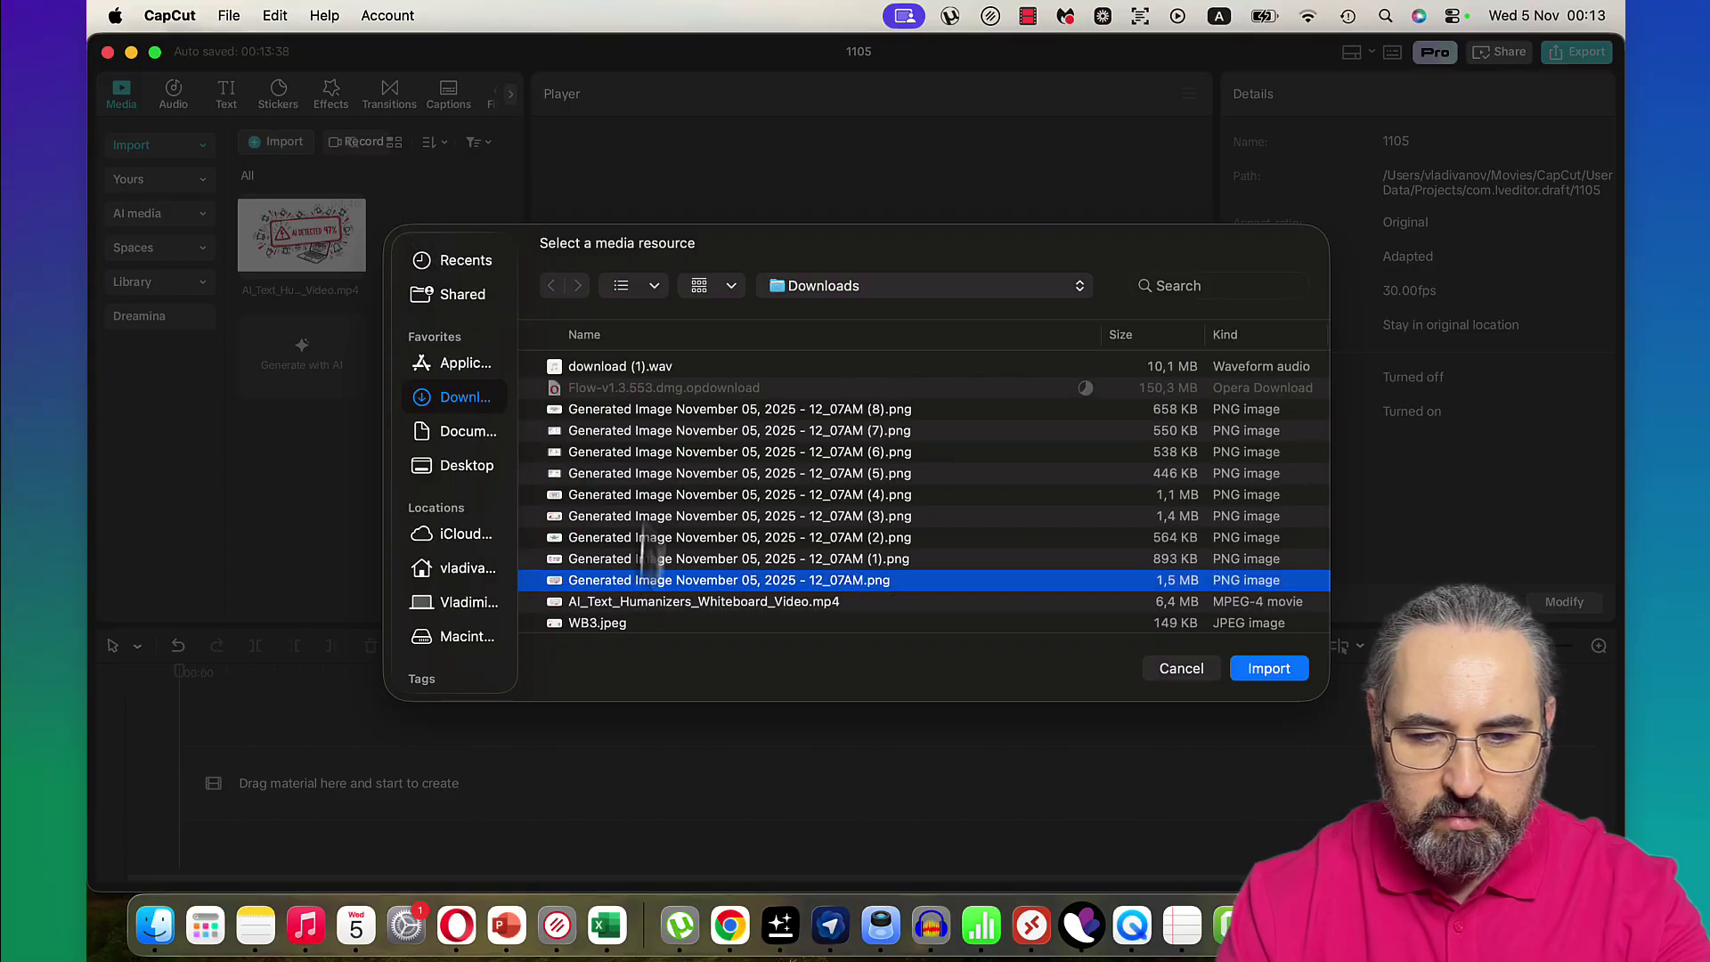
{"action": "left_click", "coordinate": [646, 409], "text": "shift"}
{"action": "key", "text": "Return"}
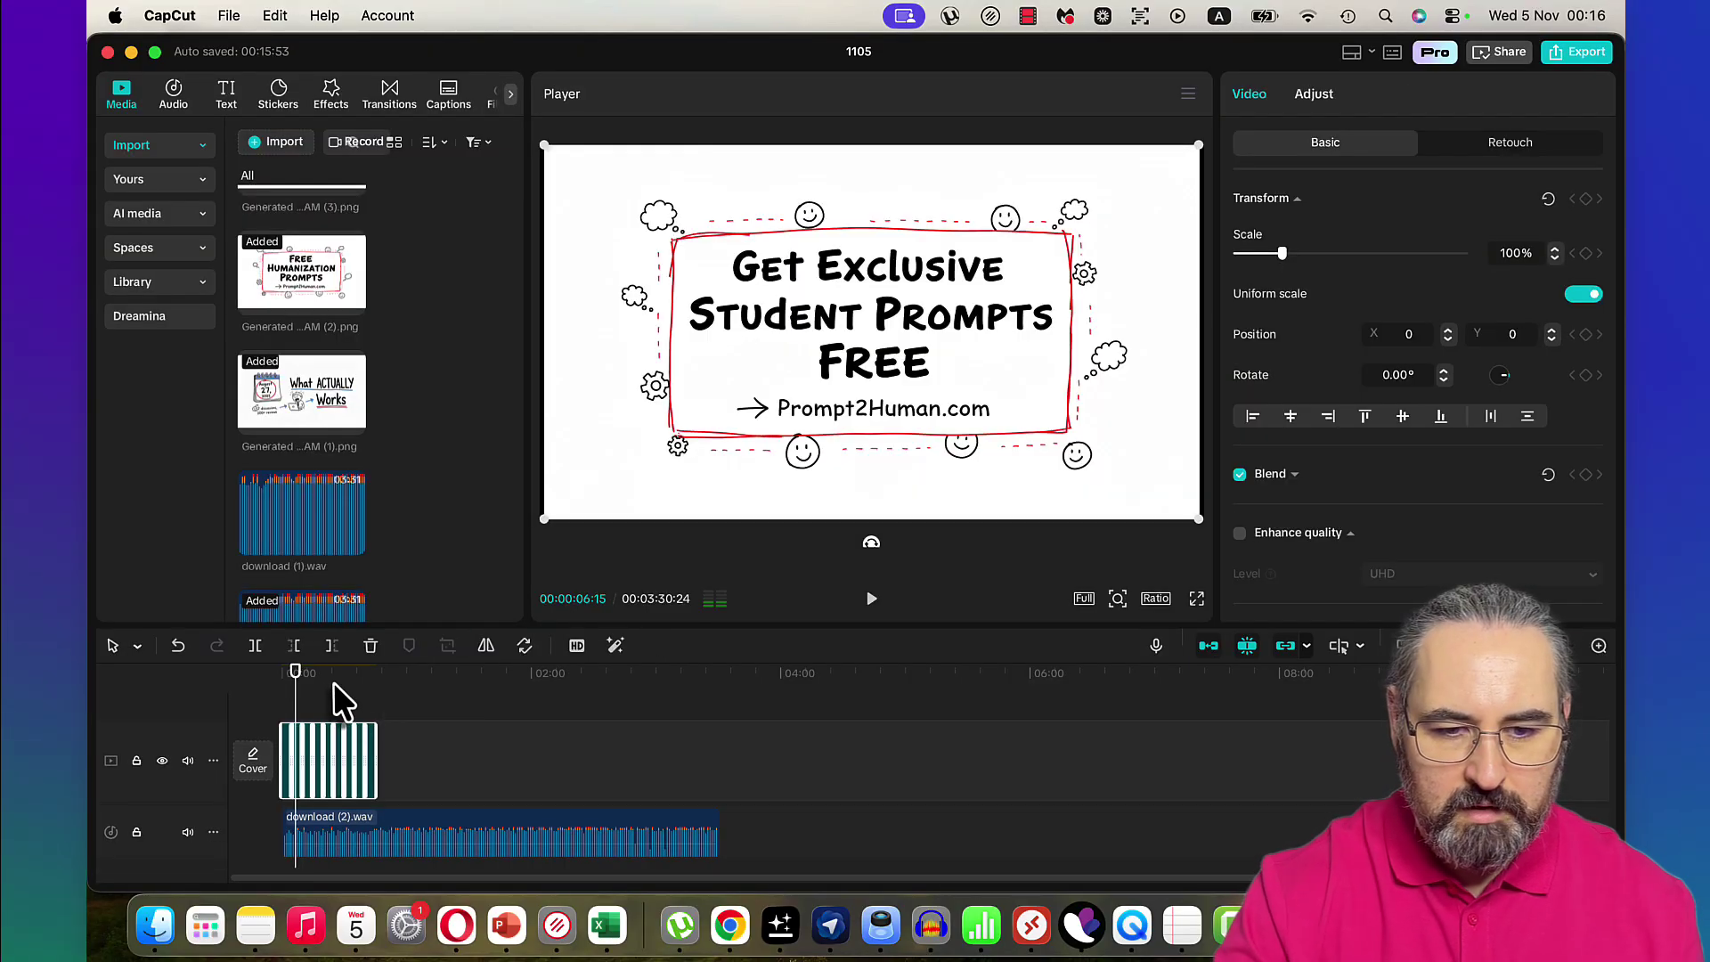
Lay the imported images onto the timeline and check the clips.
{"action": "left_click_drag", "start_coordinate": [336, 698], "coordinate": [320, 762]}
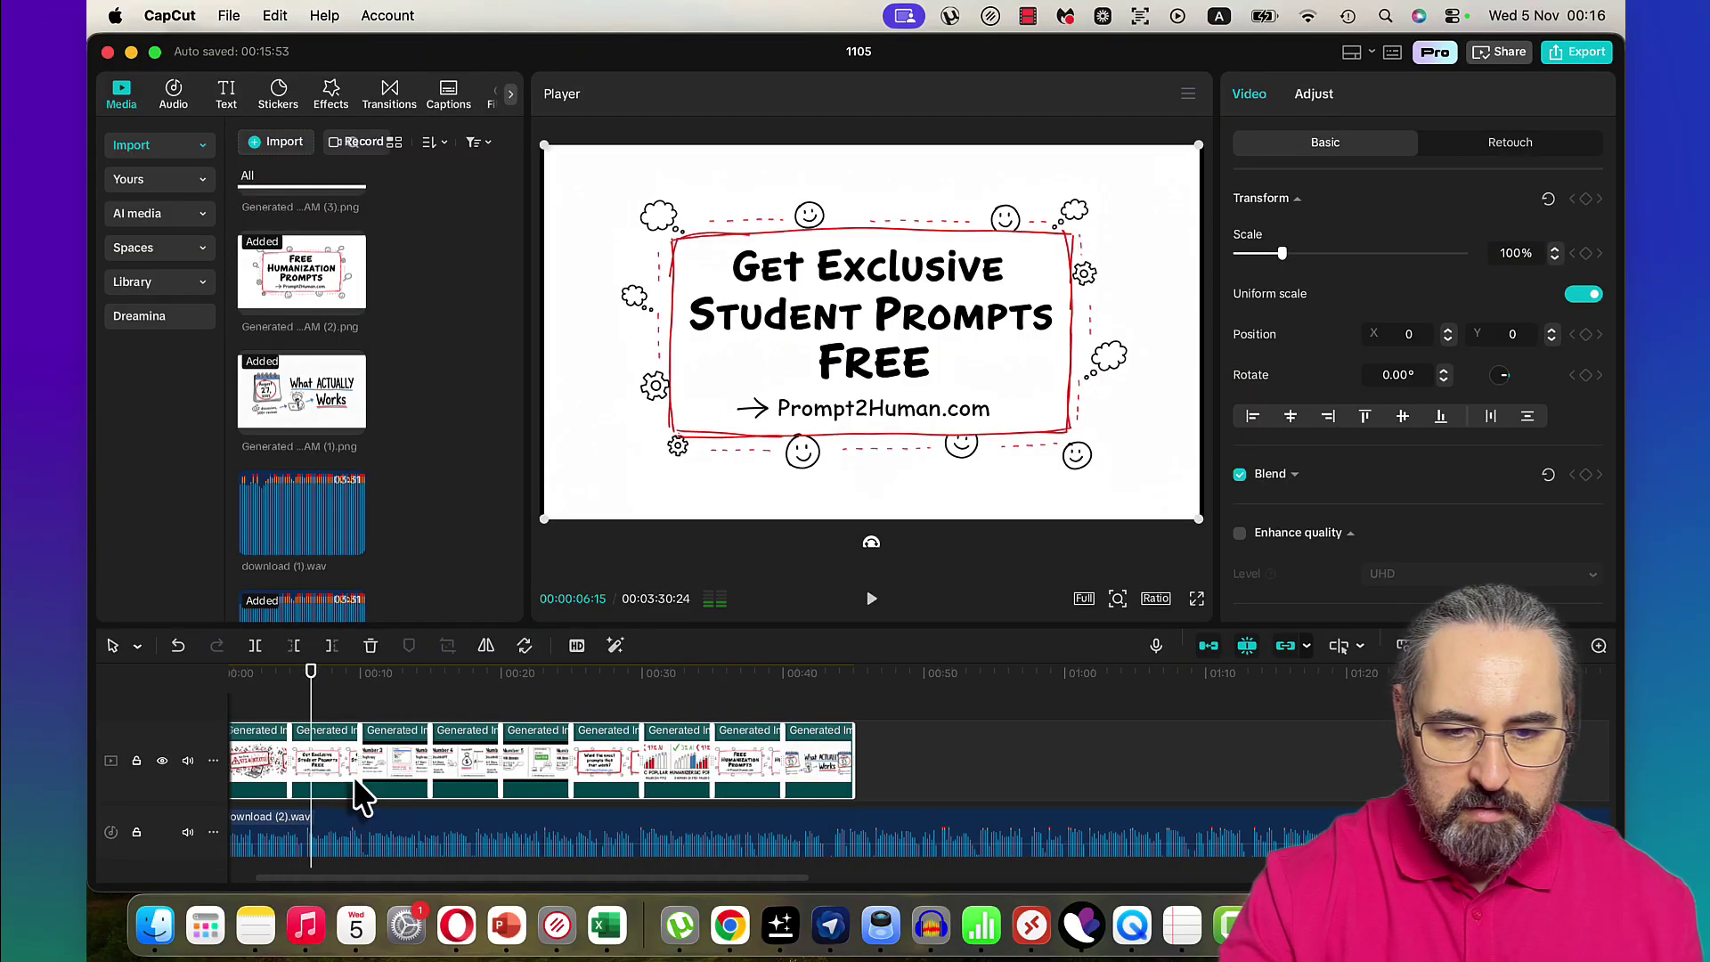
{"action": "scroll", "coordinate": [359, 795], "scroll_direction": "up", "scroll_amount": 2}
{"action": "left_click", "coordinate": [442, 768]}
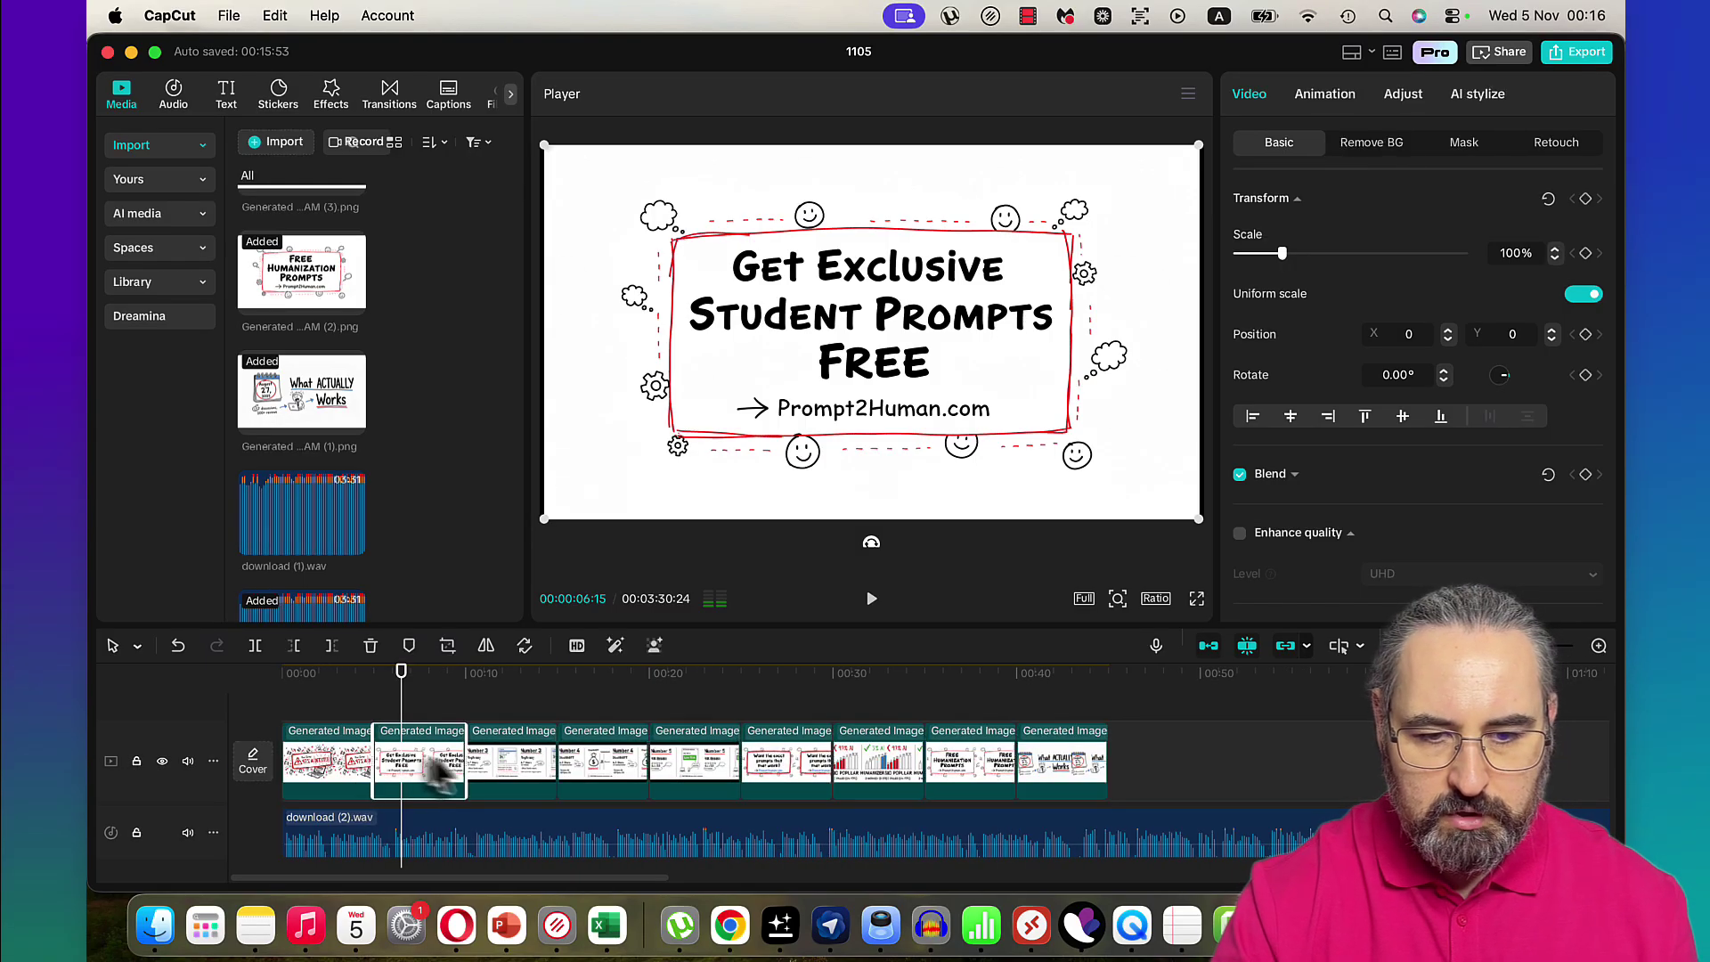
{"action": "left_click", "coordinate": [1069, 763]}
{"action": "left_click", "coordinate": [451, 781]}
{"action": "left_click", "coordinate": [1070, 783]}
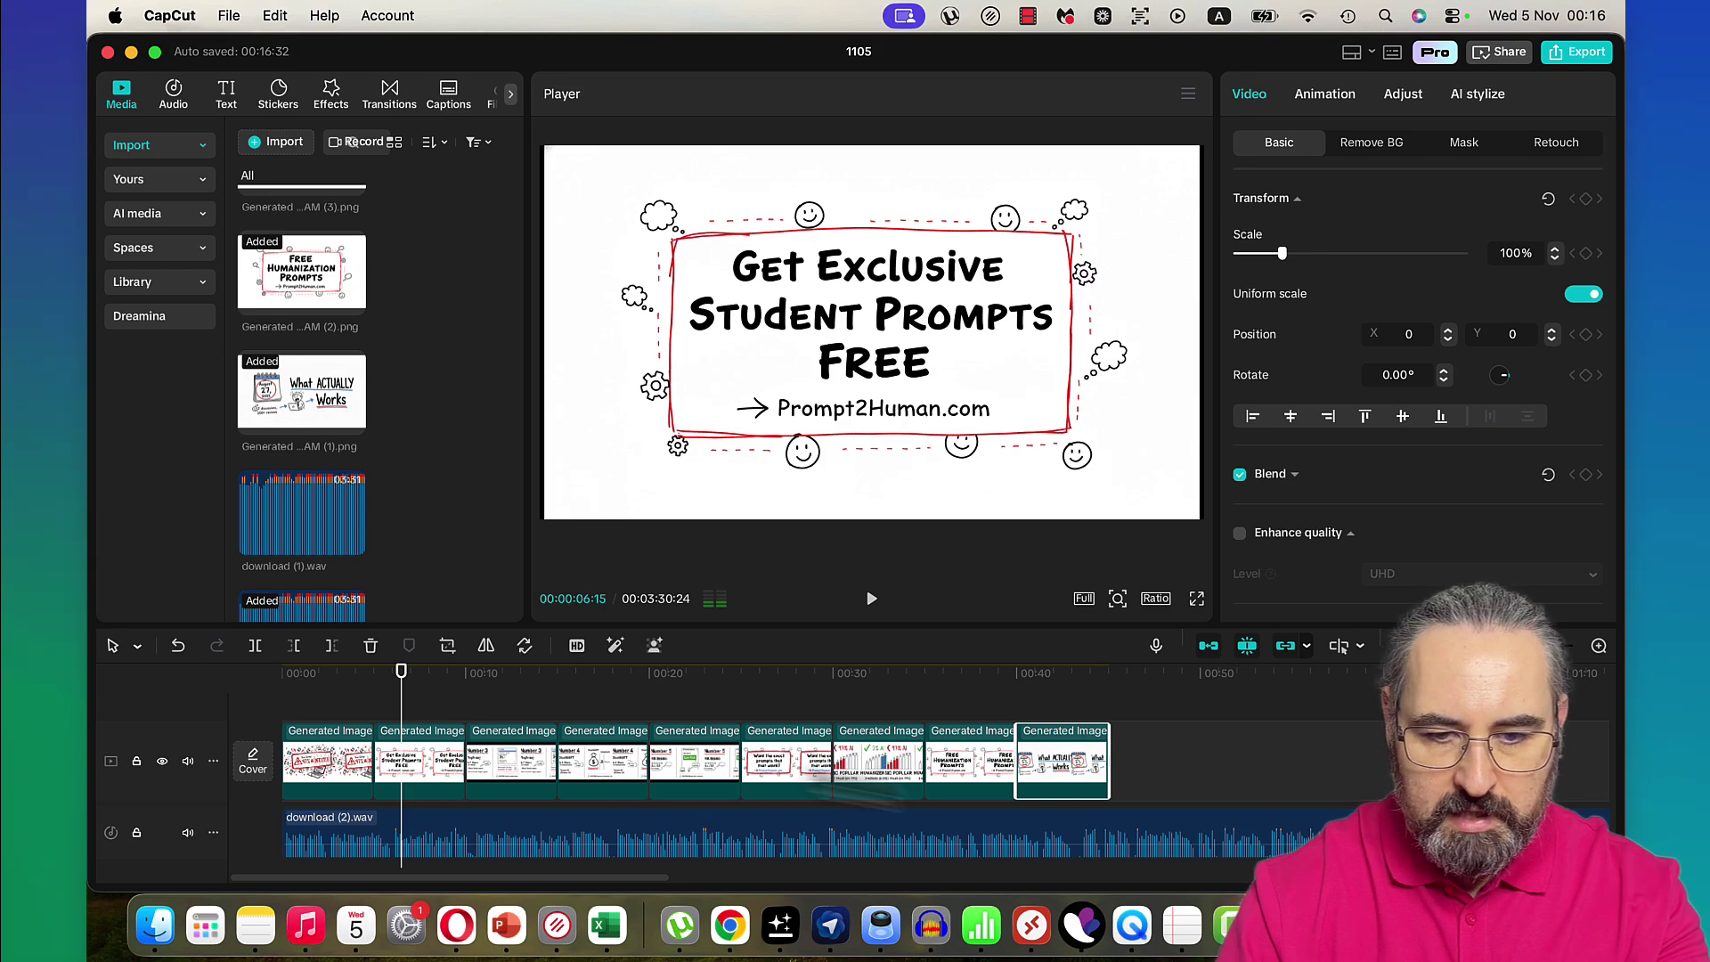
{"action": "left_click", "coordinate": [422, 762]}
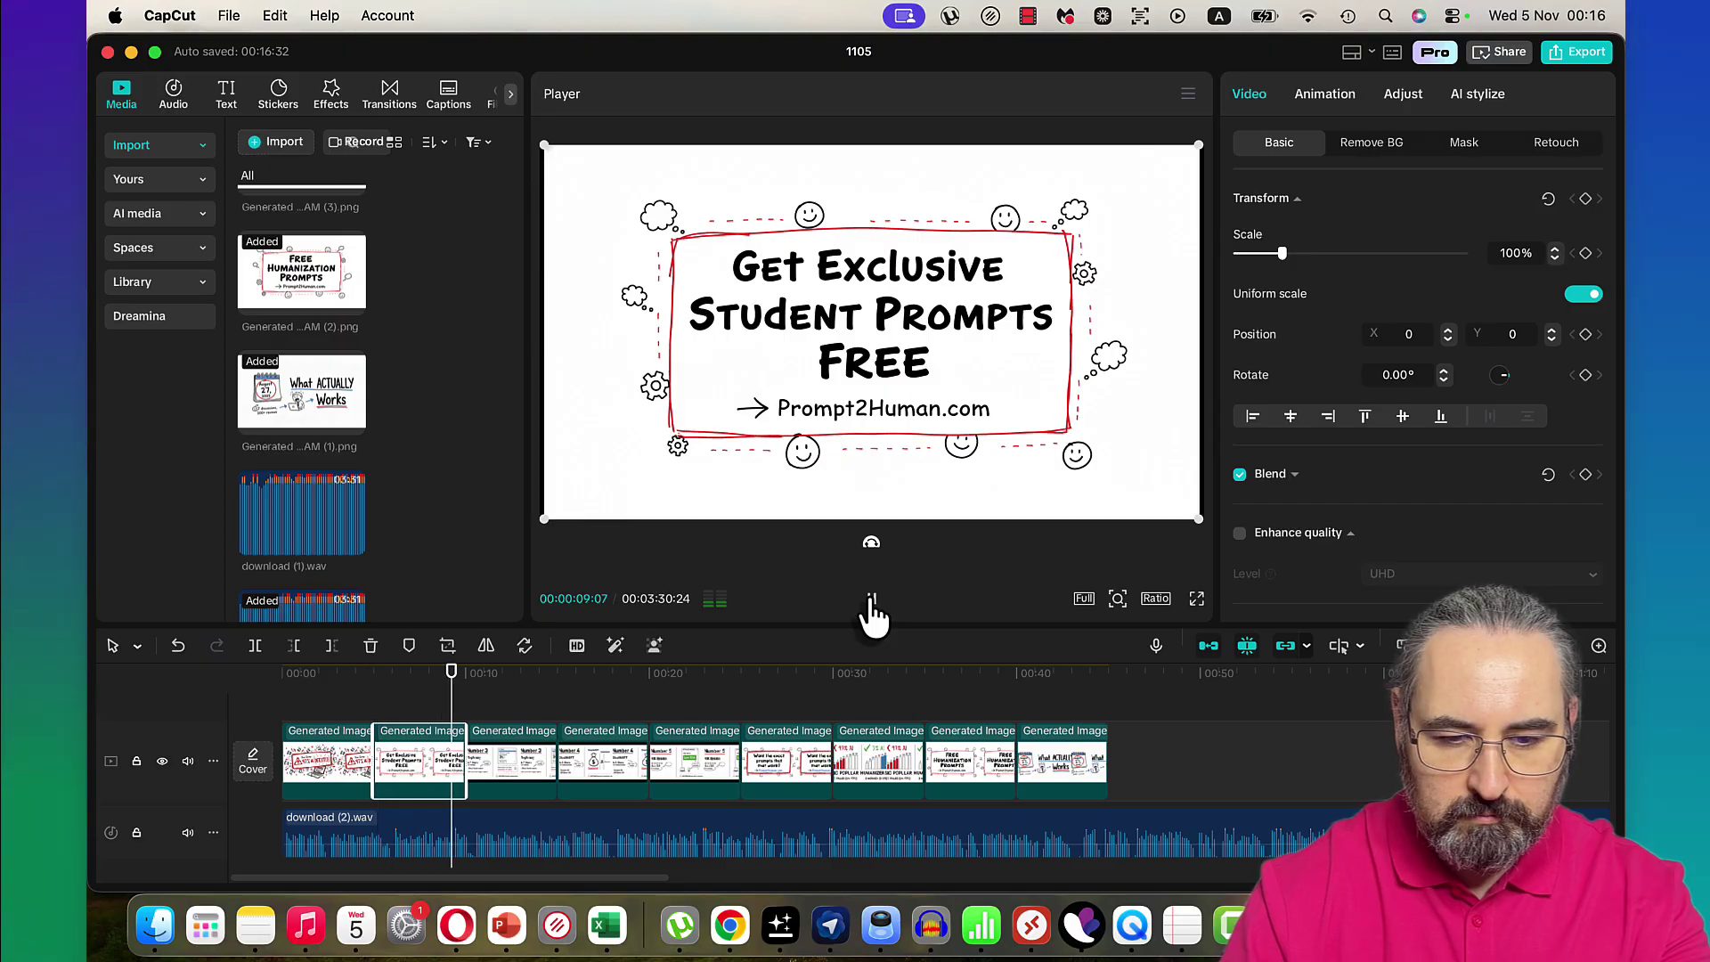
Move the 97% AI-detected image into the opening slot and adjust its length.
{"action": "mouse_move", "coordinate": [344, 755]}
{"action": "left_mouse_down"}
{"action": "mouse_move", "coordinate": [468, 762]}
{"action": "mouse_move", "coordinate": [334, 776]}
{"action": "left_mouse_up"}
{"action": "left_click_drag", "start_coordinate": [467, 762], "coordinate": [471, 759]}
{"action": "left_click_drag", "start_coordinate": [478, 687], "coordinate": [399, 692]}
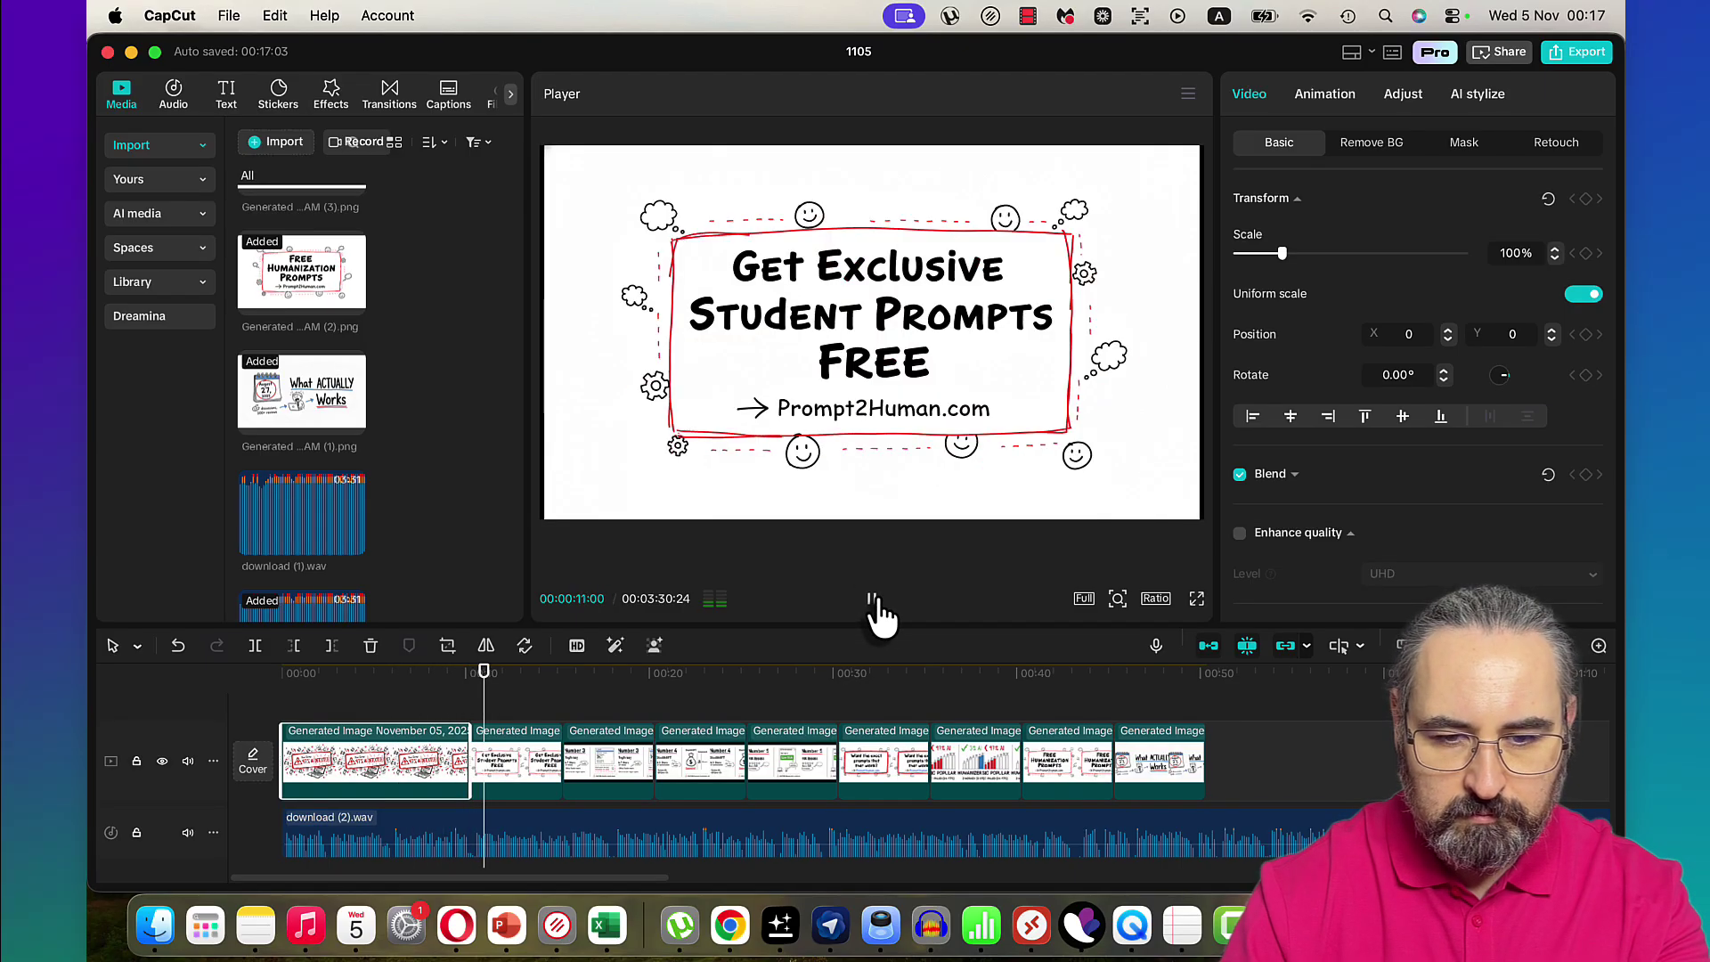
{"action": "left_click", "coordinate": [1156, 769]}
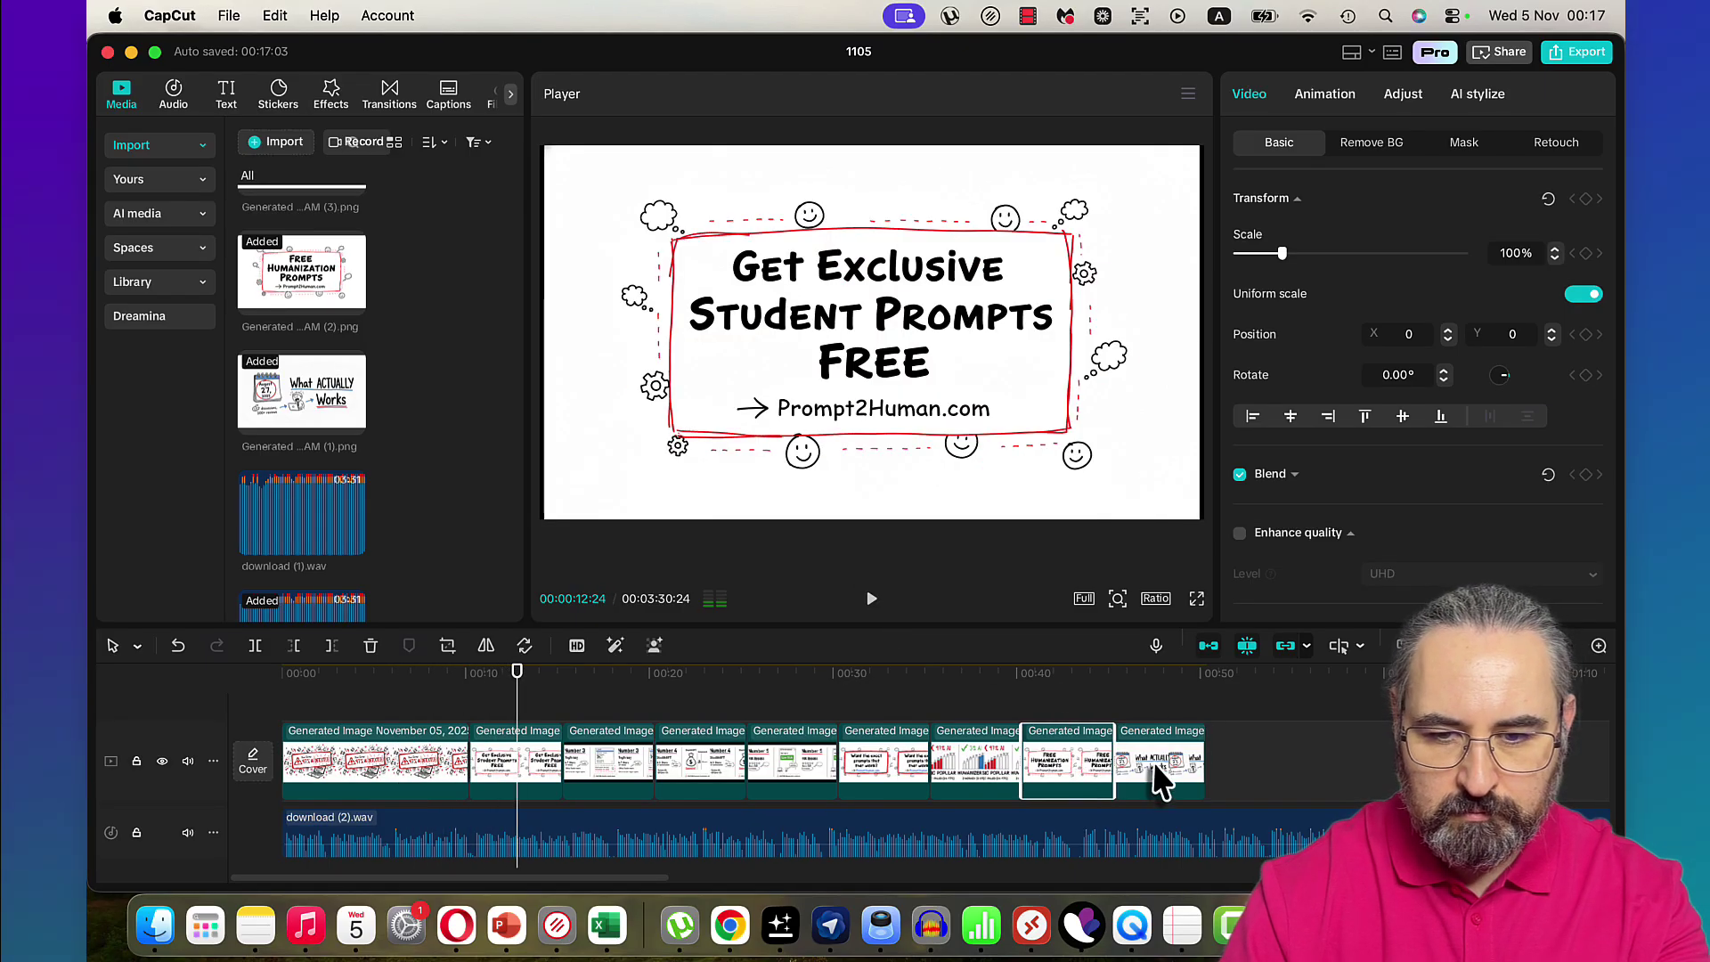
Move What ACTUALLY Works into second position and lengthen its clip.
{"action": "left_click", "coordinate": [1070, 675]}
{"action": "left_click_drag", "start_coordinate": [1071, 672], "coordinate": [1132, 673]}
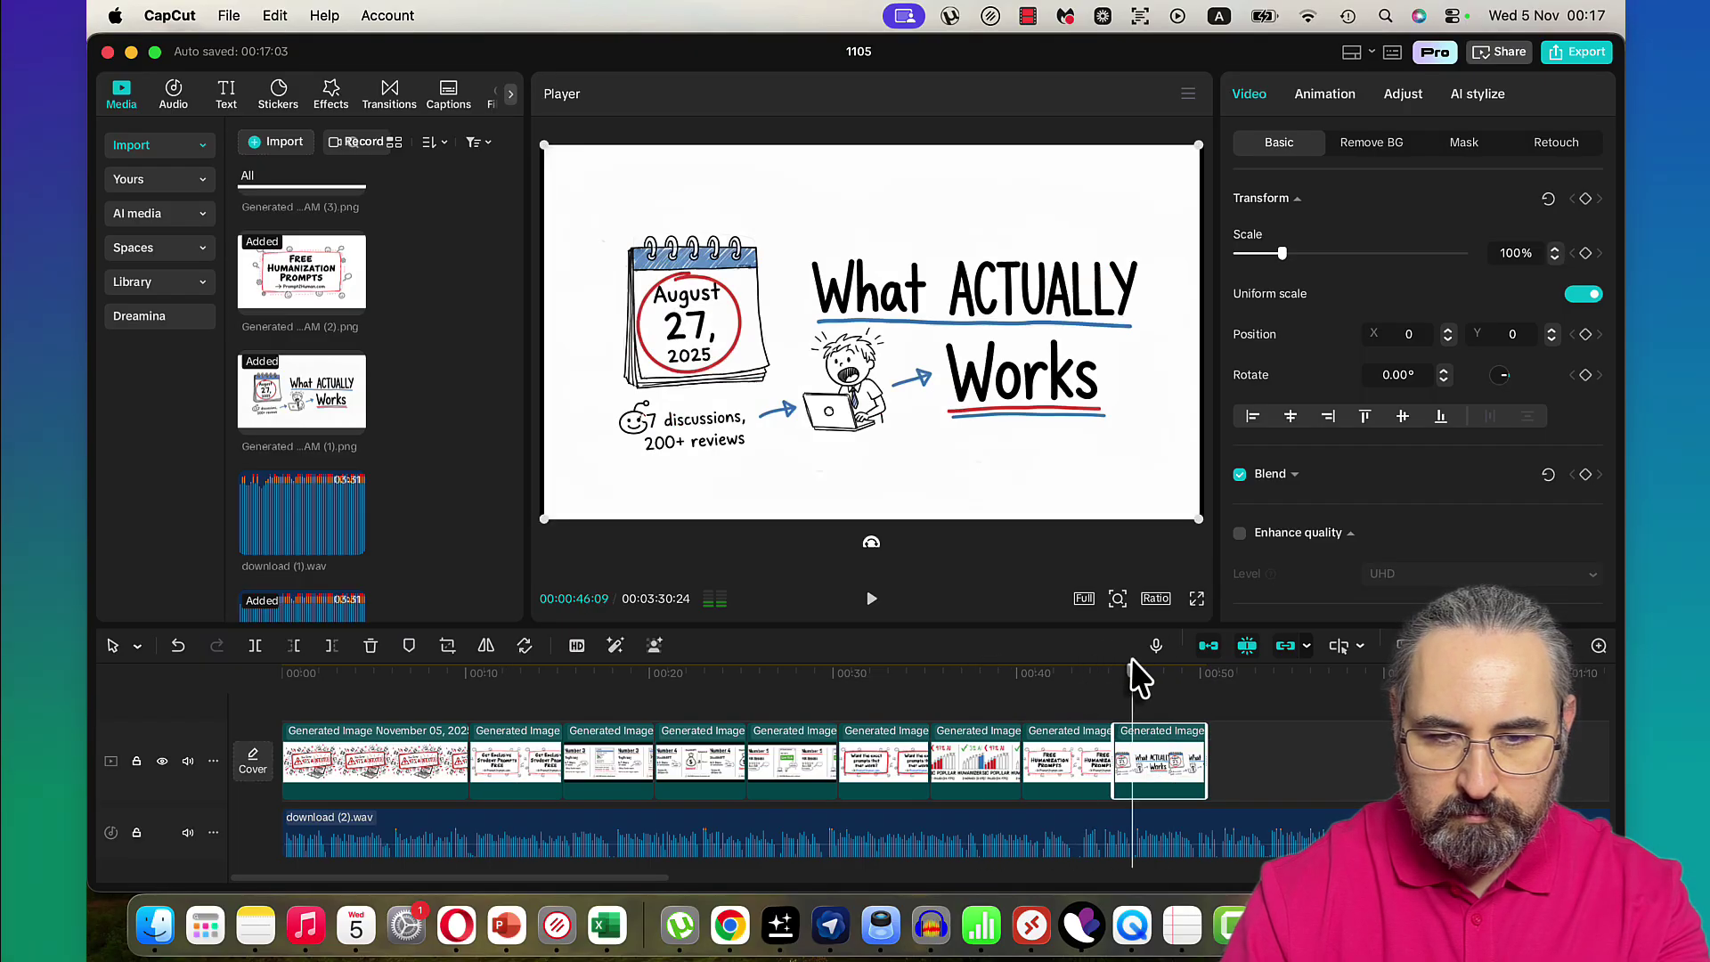
{"action": "left_click_drag", "start_coordinate": [1156, 775], "coordinate": [515, 782]}
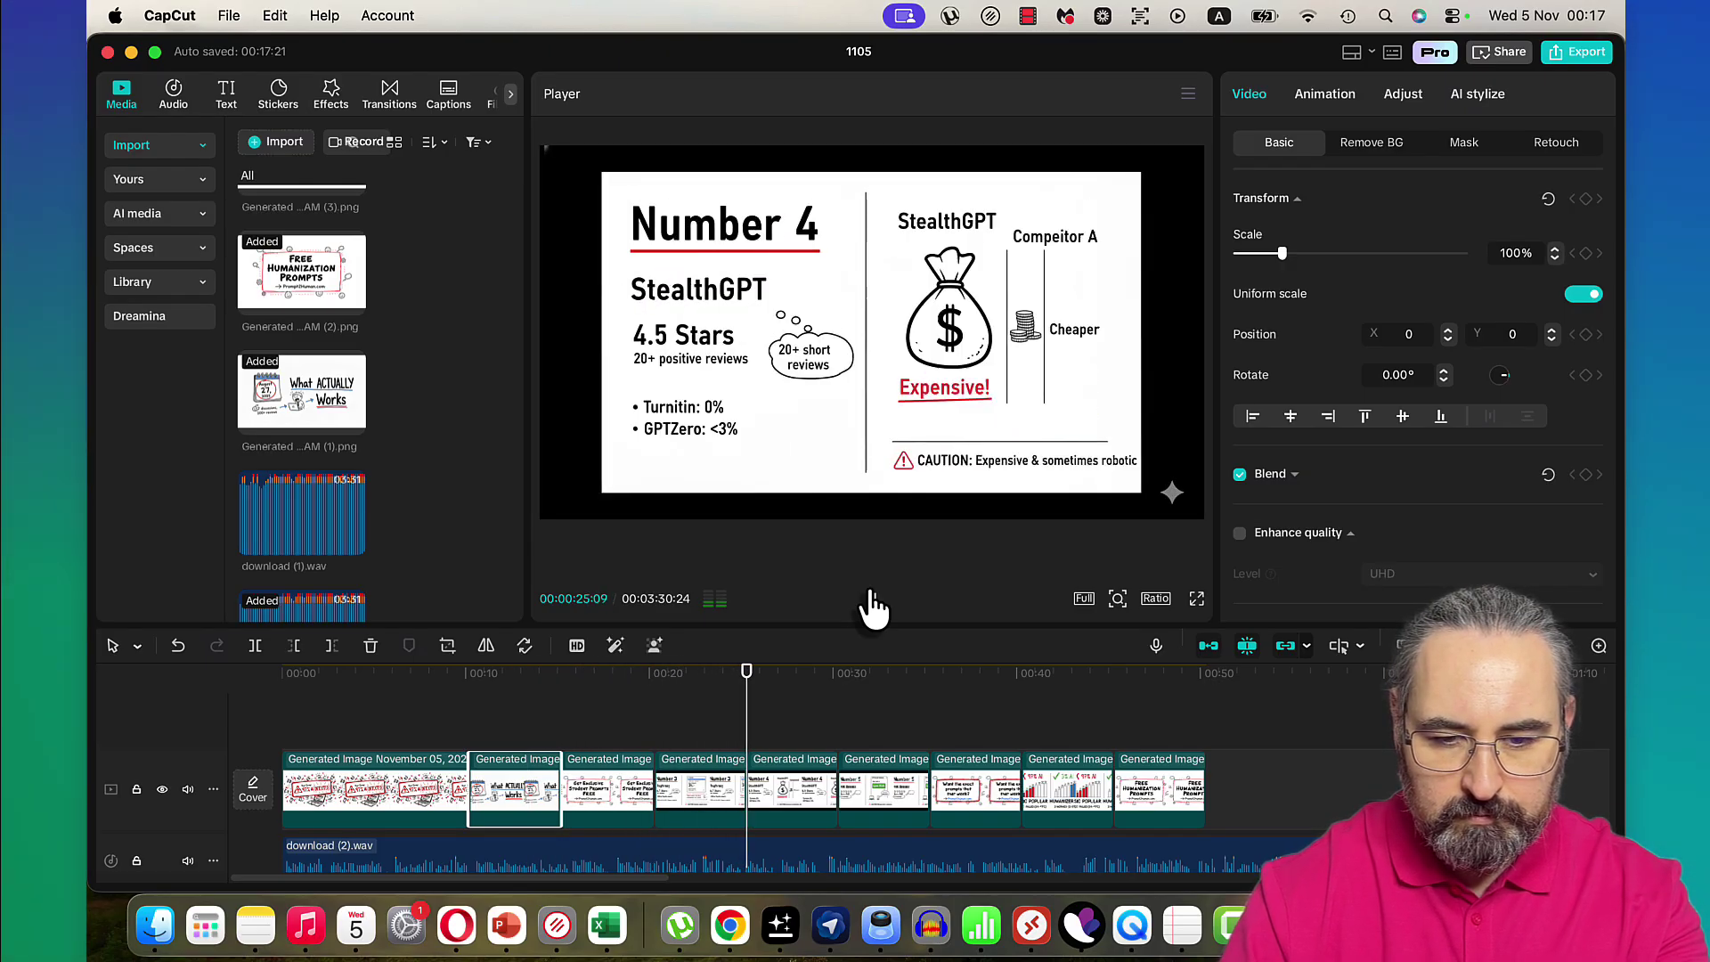
{"action": "left_click", "coordinate": [871, 605]}
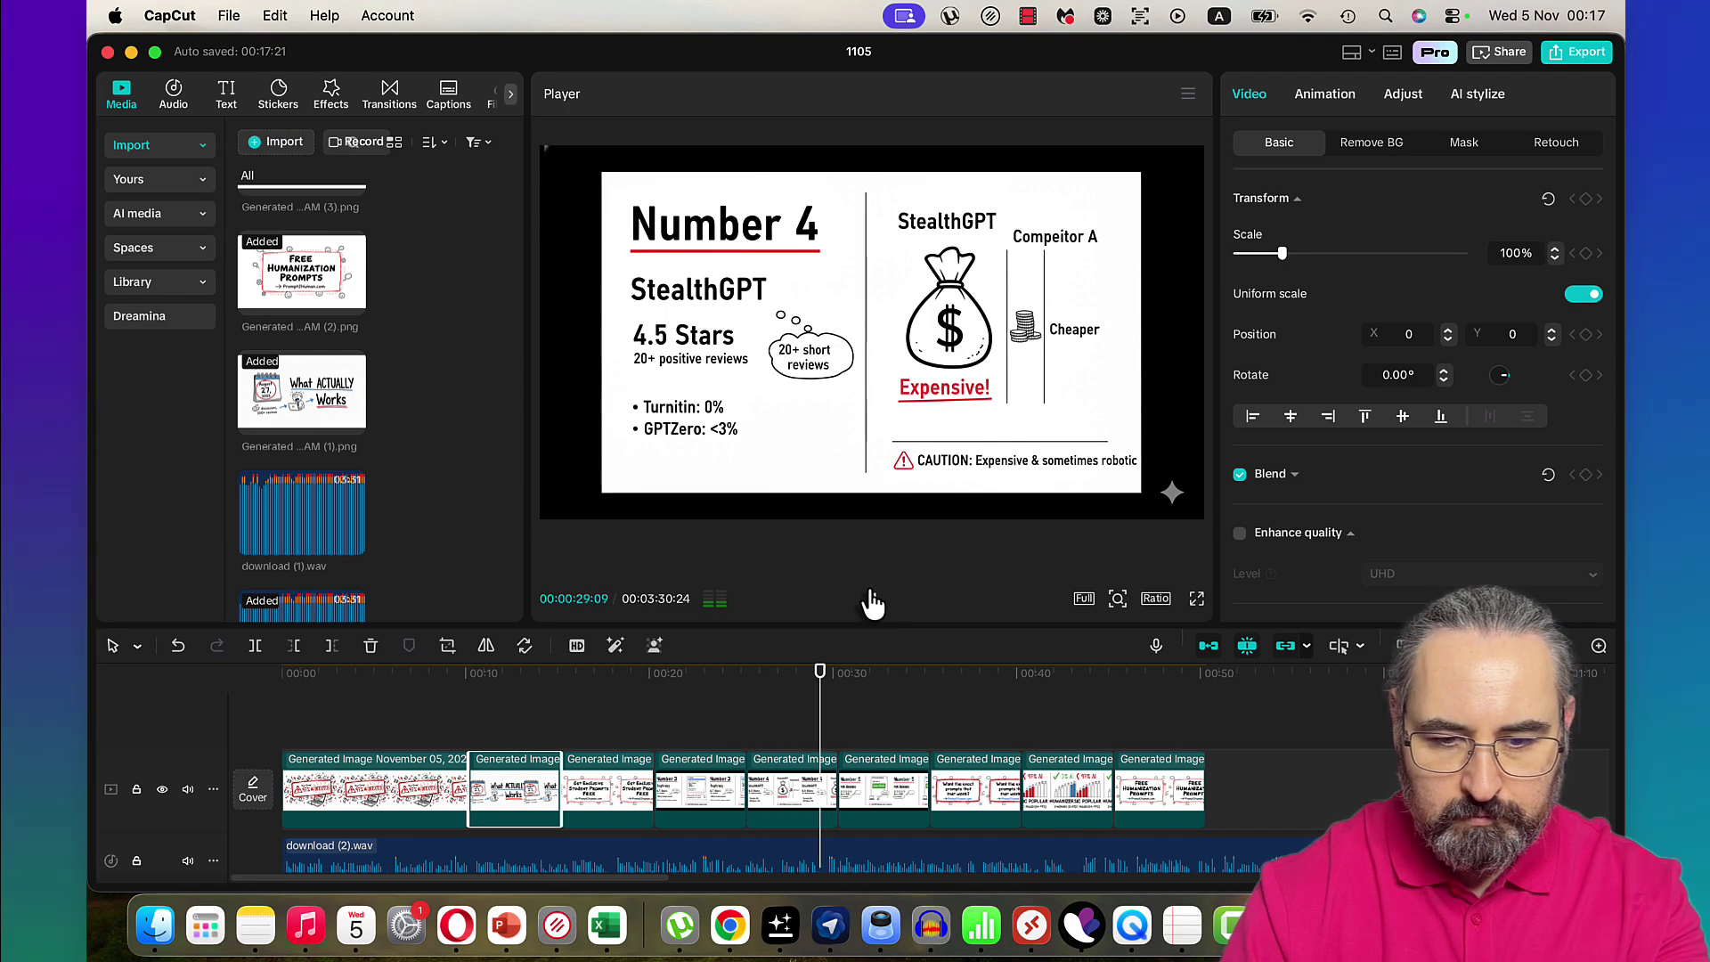
{"action": "left_click_drag", "start_coordinate": [561, 775], "coordinate": [799, 788]}
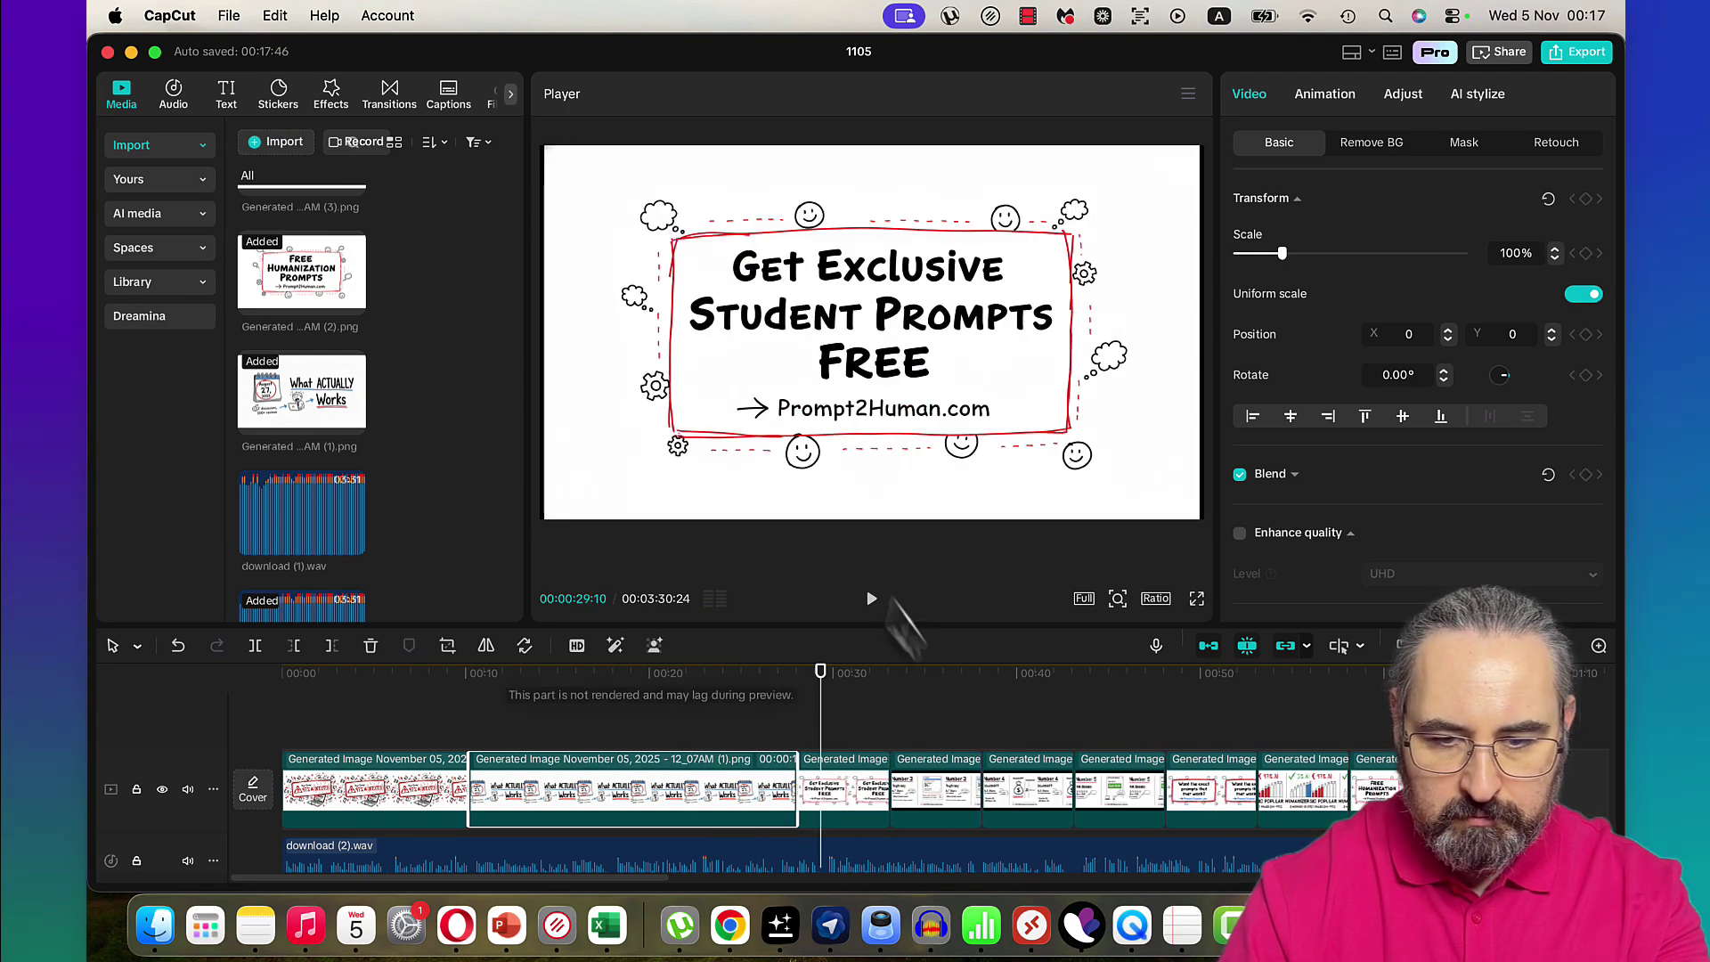
Stretch What ACTUALLY Works further, then replay from the start with the volume raised.
{"action": "left_click", "coordinate": [871, 602]}
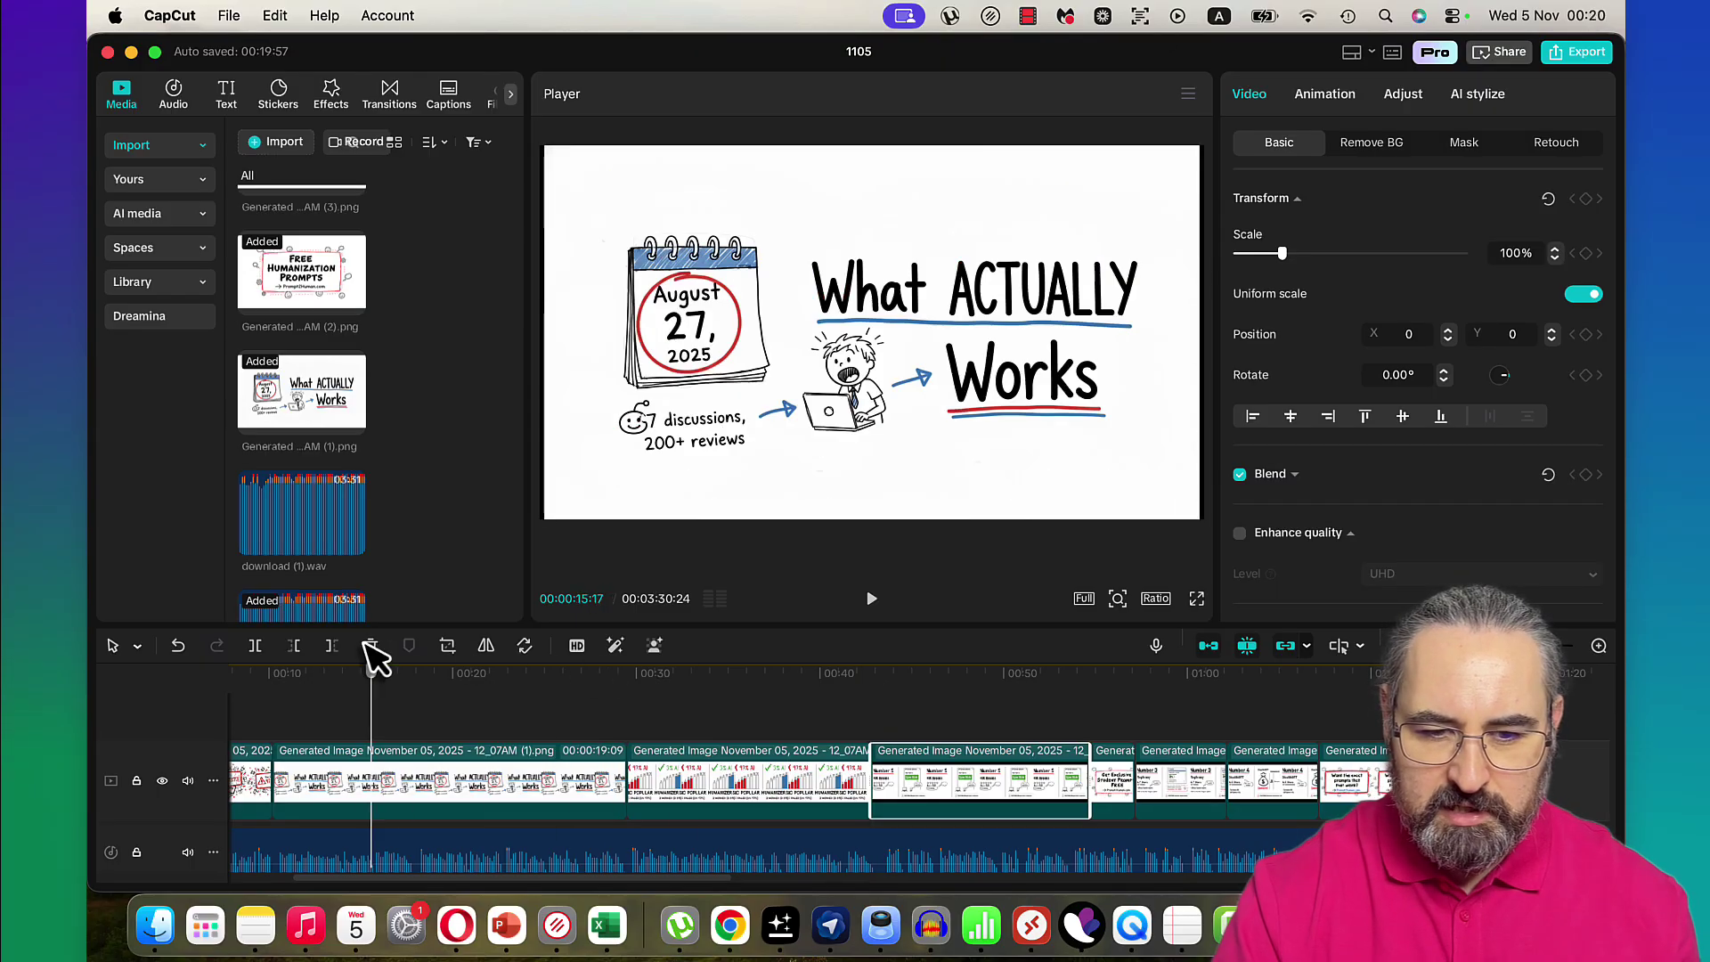
{"action": "key", "text": "Home"}
{"action": "left_click", "coordinate": [872, 599]}
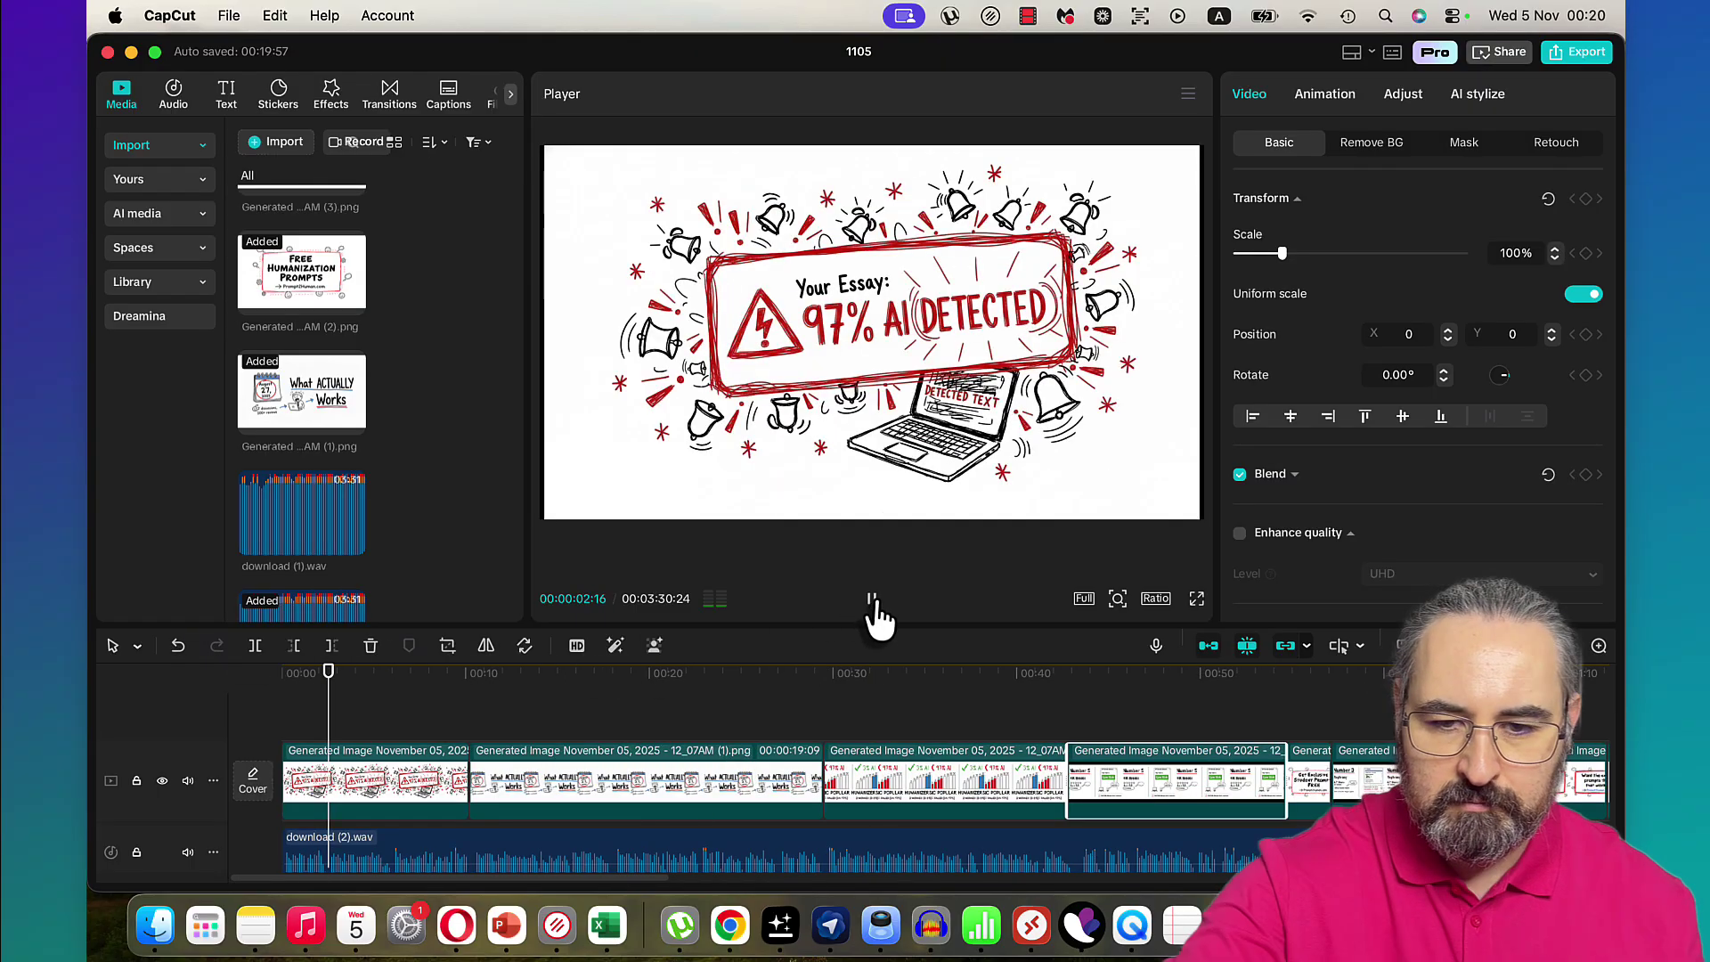
{"action": "key", "text": "XF86AudioRaiseVolume"}
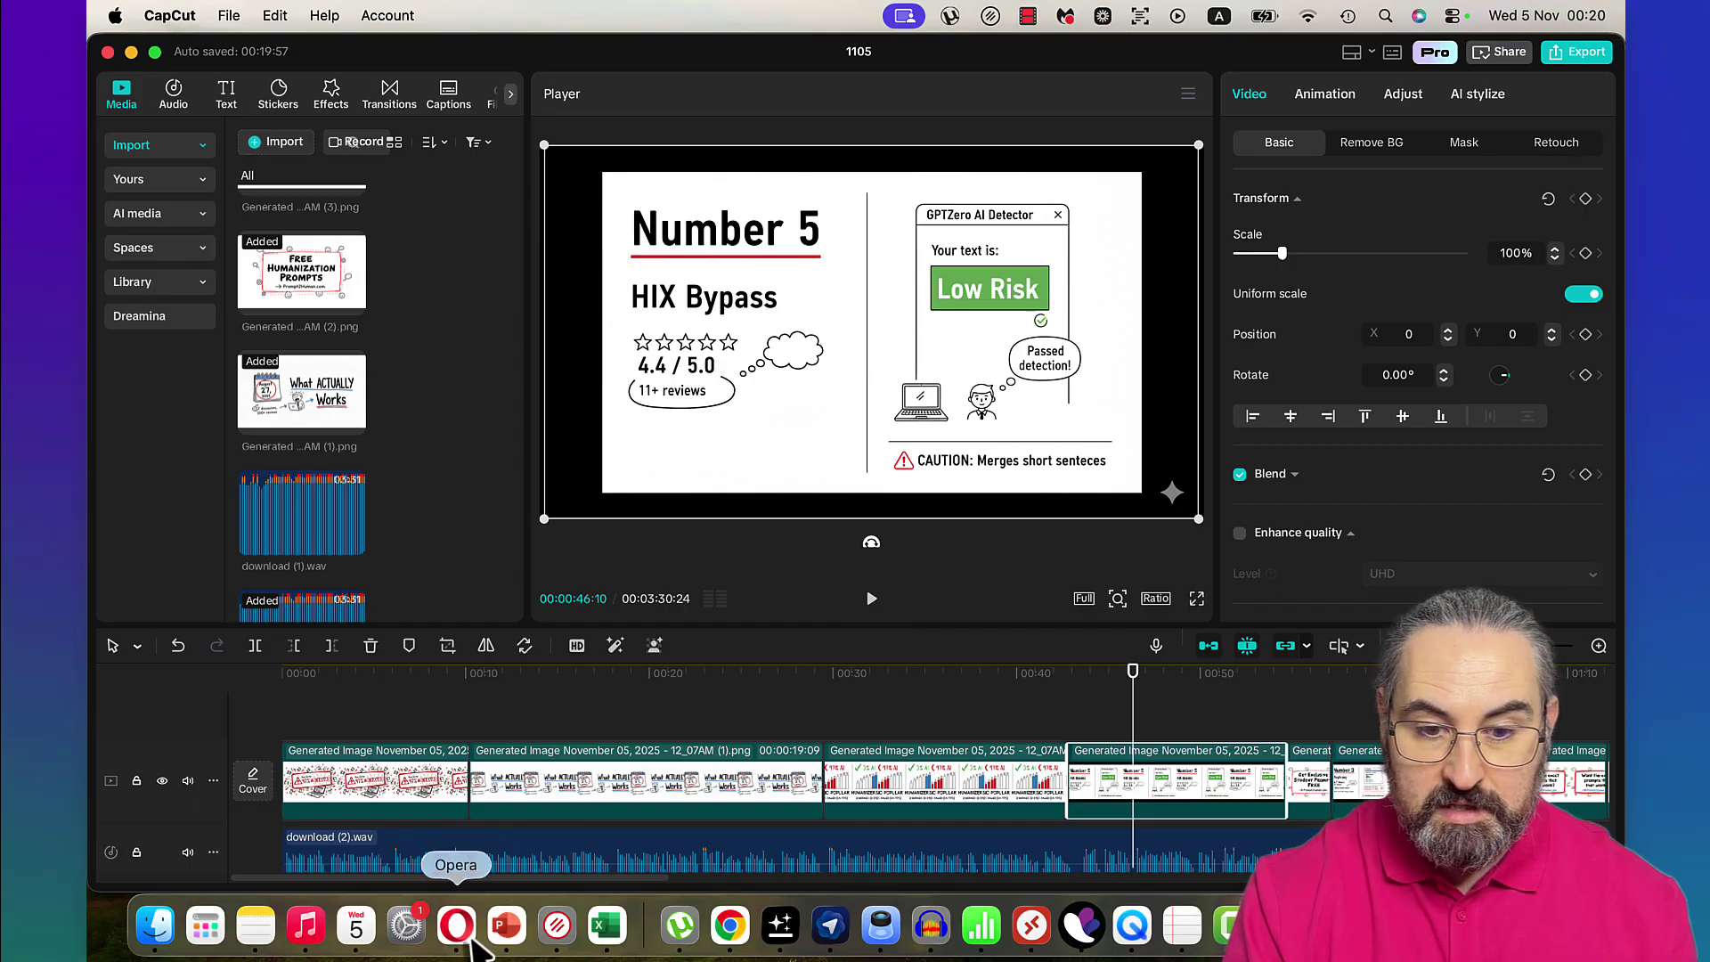
Glance at the SearchGAP Method page, then return to the 'Watch First for Genspark AI Alternatives' lesson.
{"action": "left_click", "coordinate": [456, 924]}
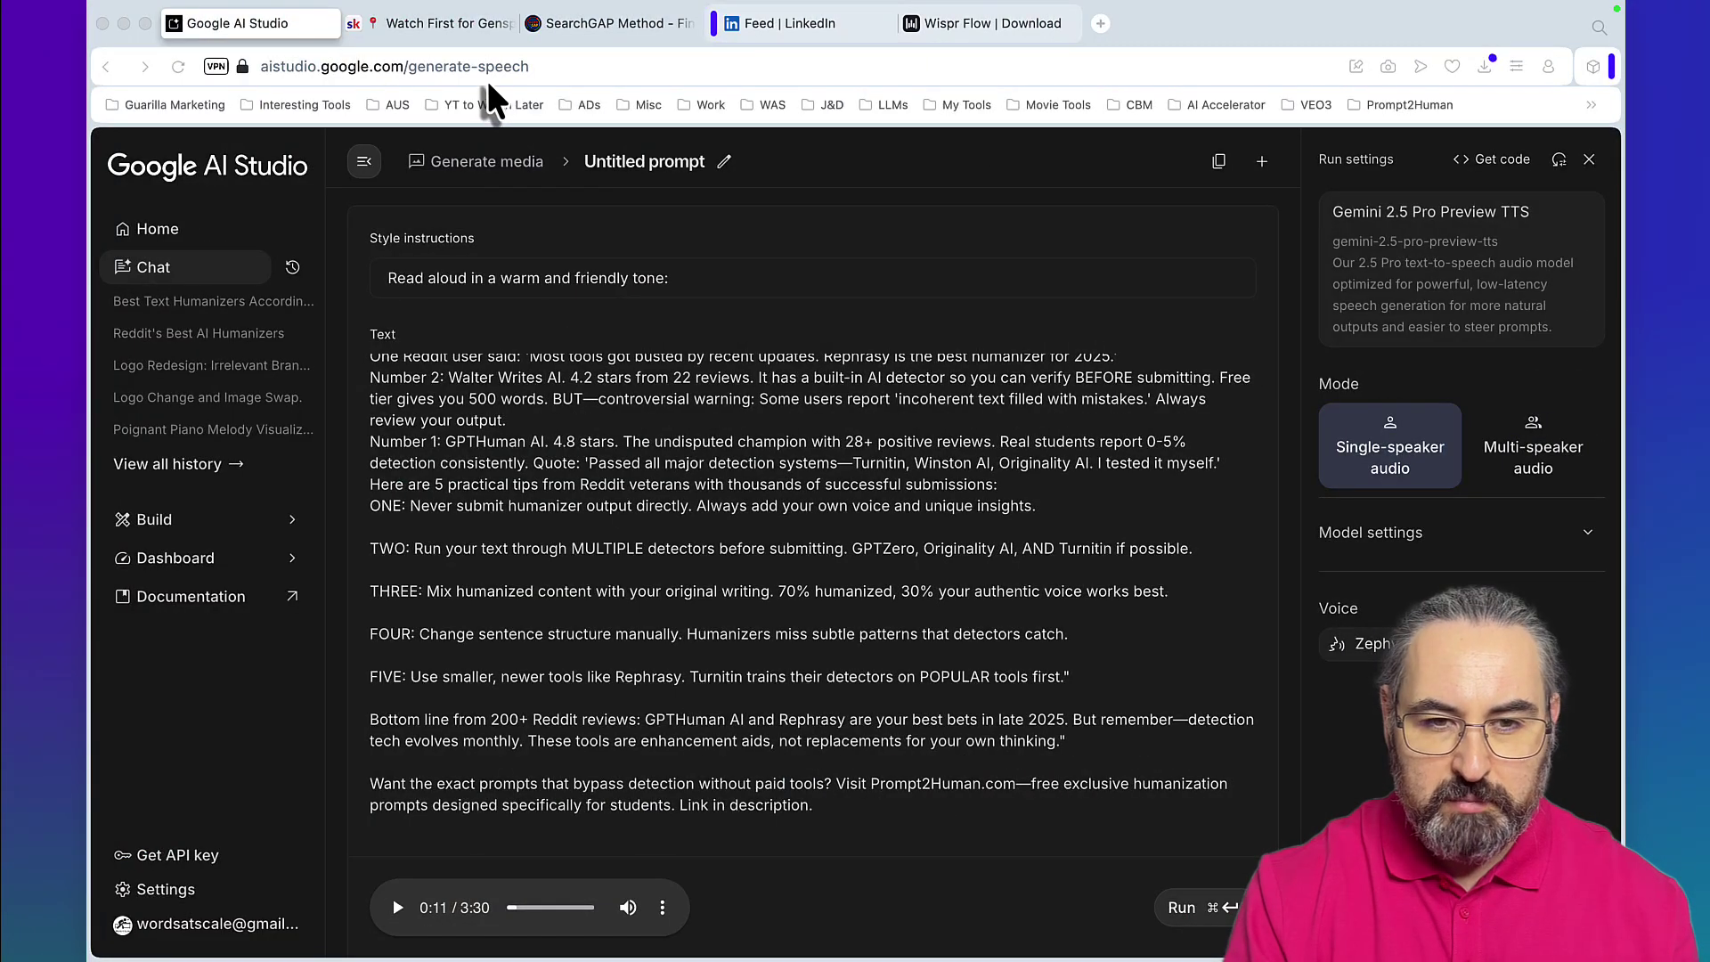
{"action": "left_click", "coordinate": [470, 24]}
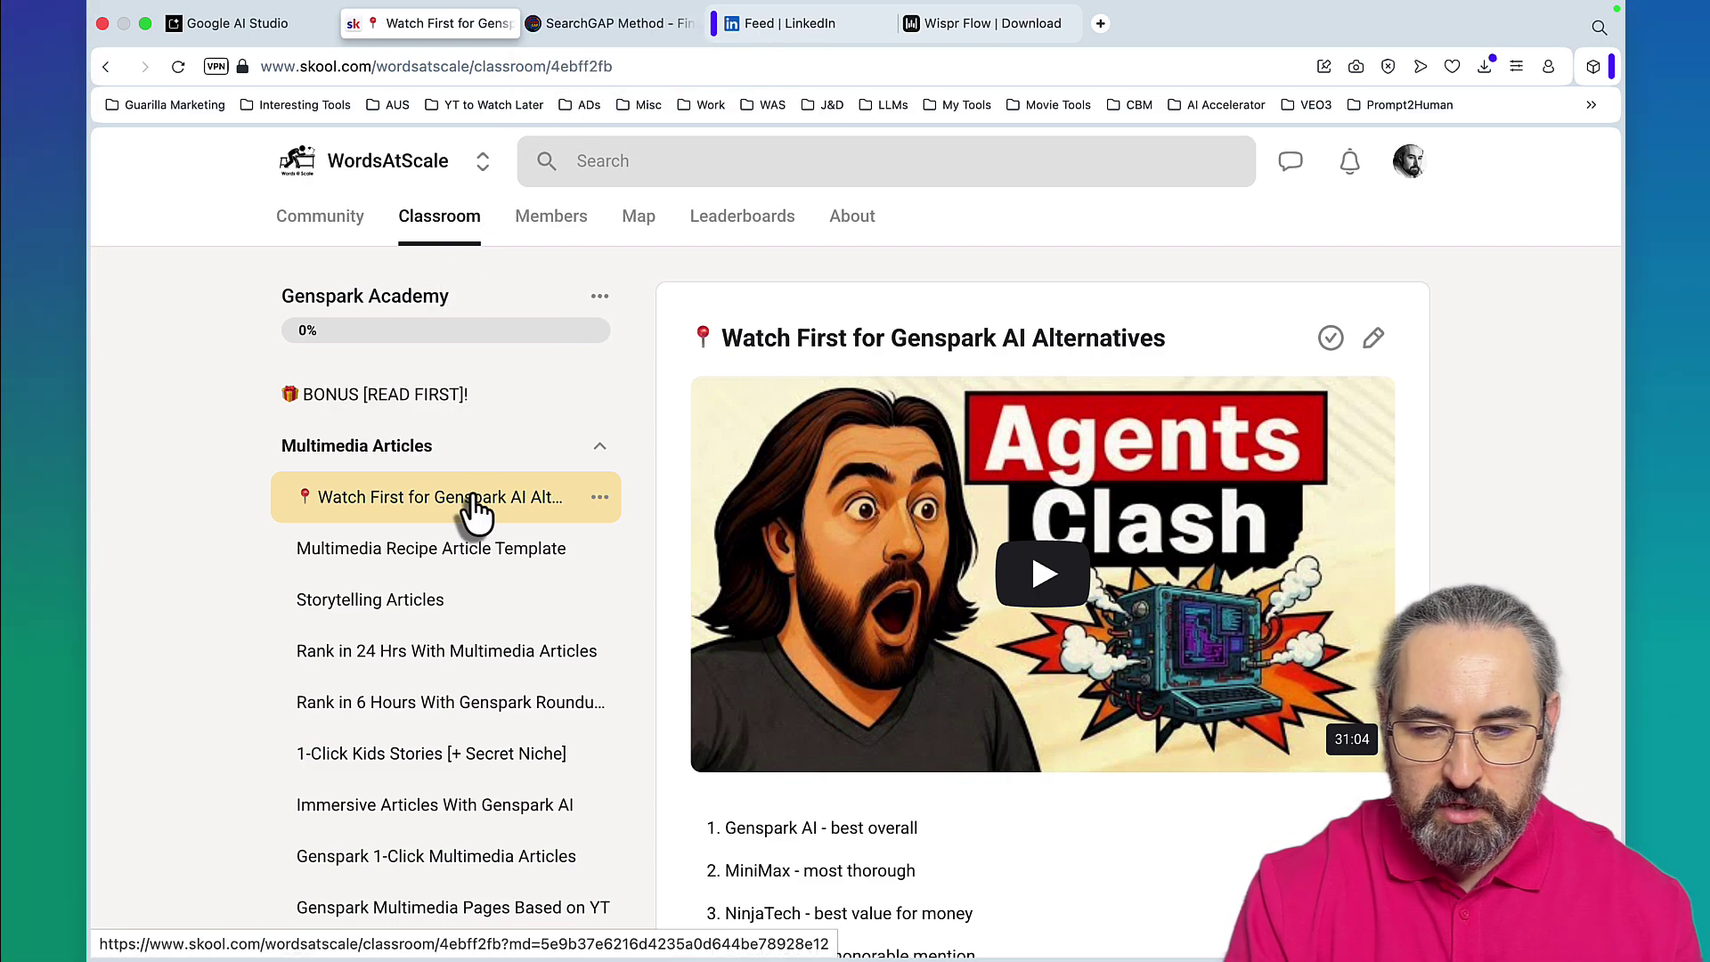
{"action": "left_click", "coordinate": [584, 26]}
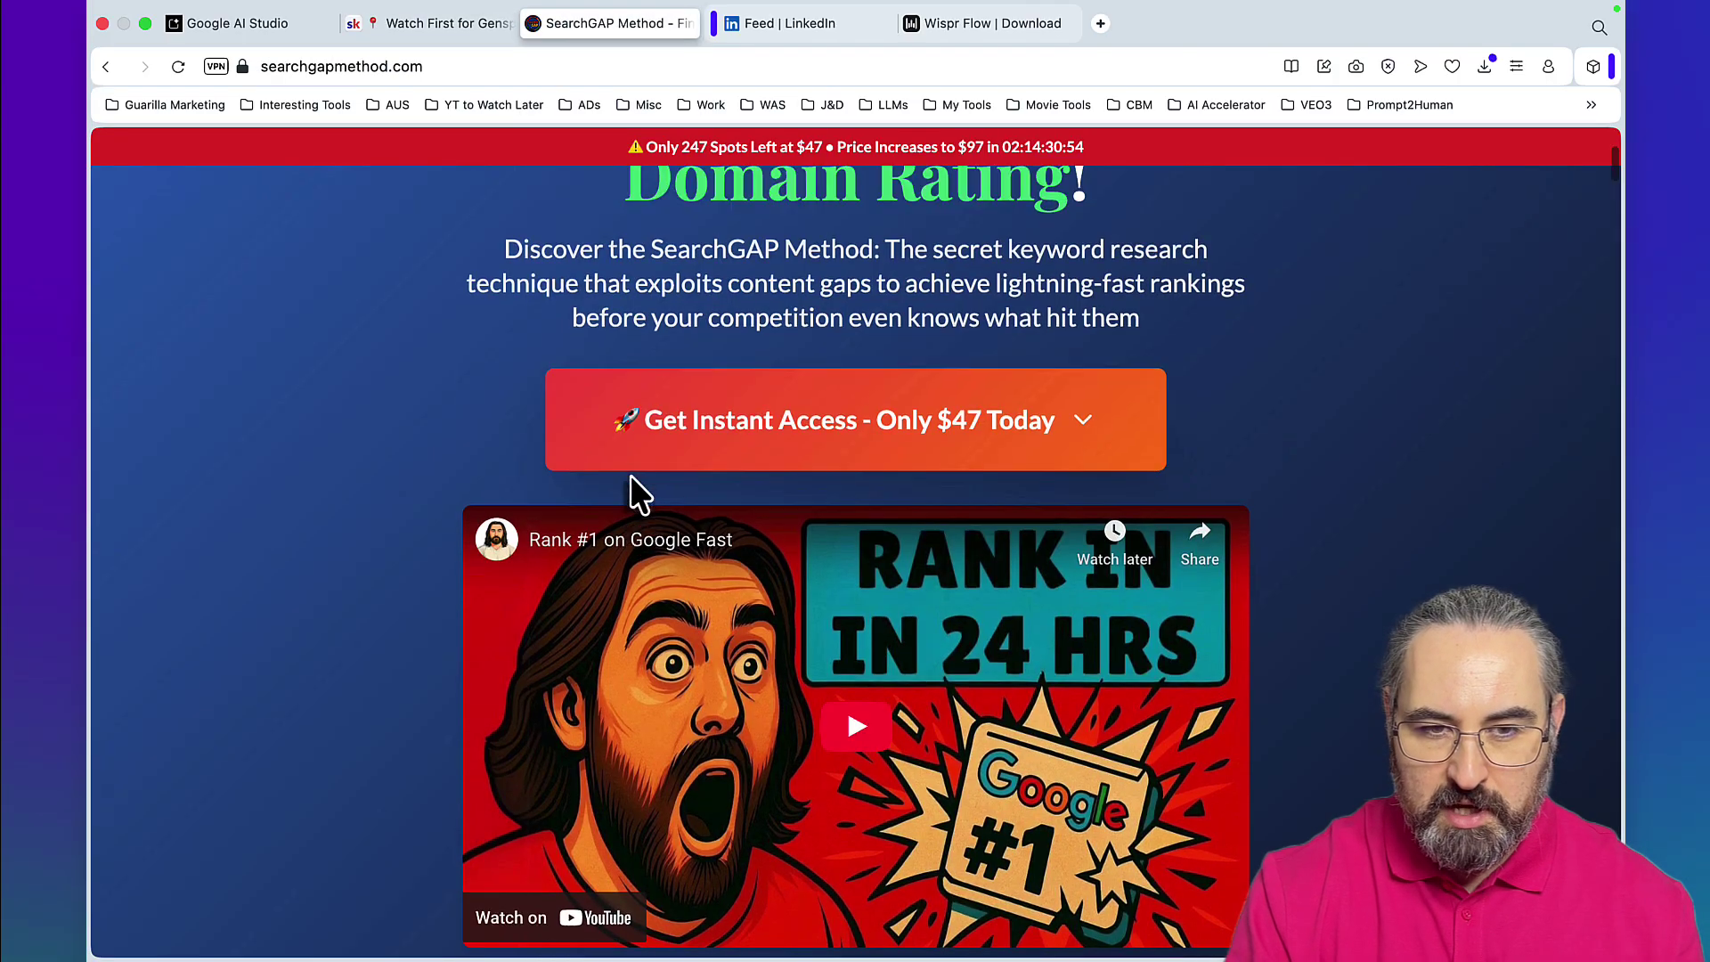
{"action": "scroll", "coordinate": [629, 477], "scroll_direction": "up", "scroll_amount": 3}
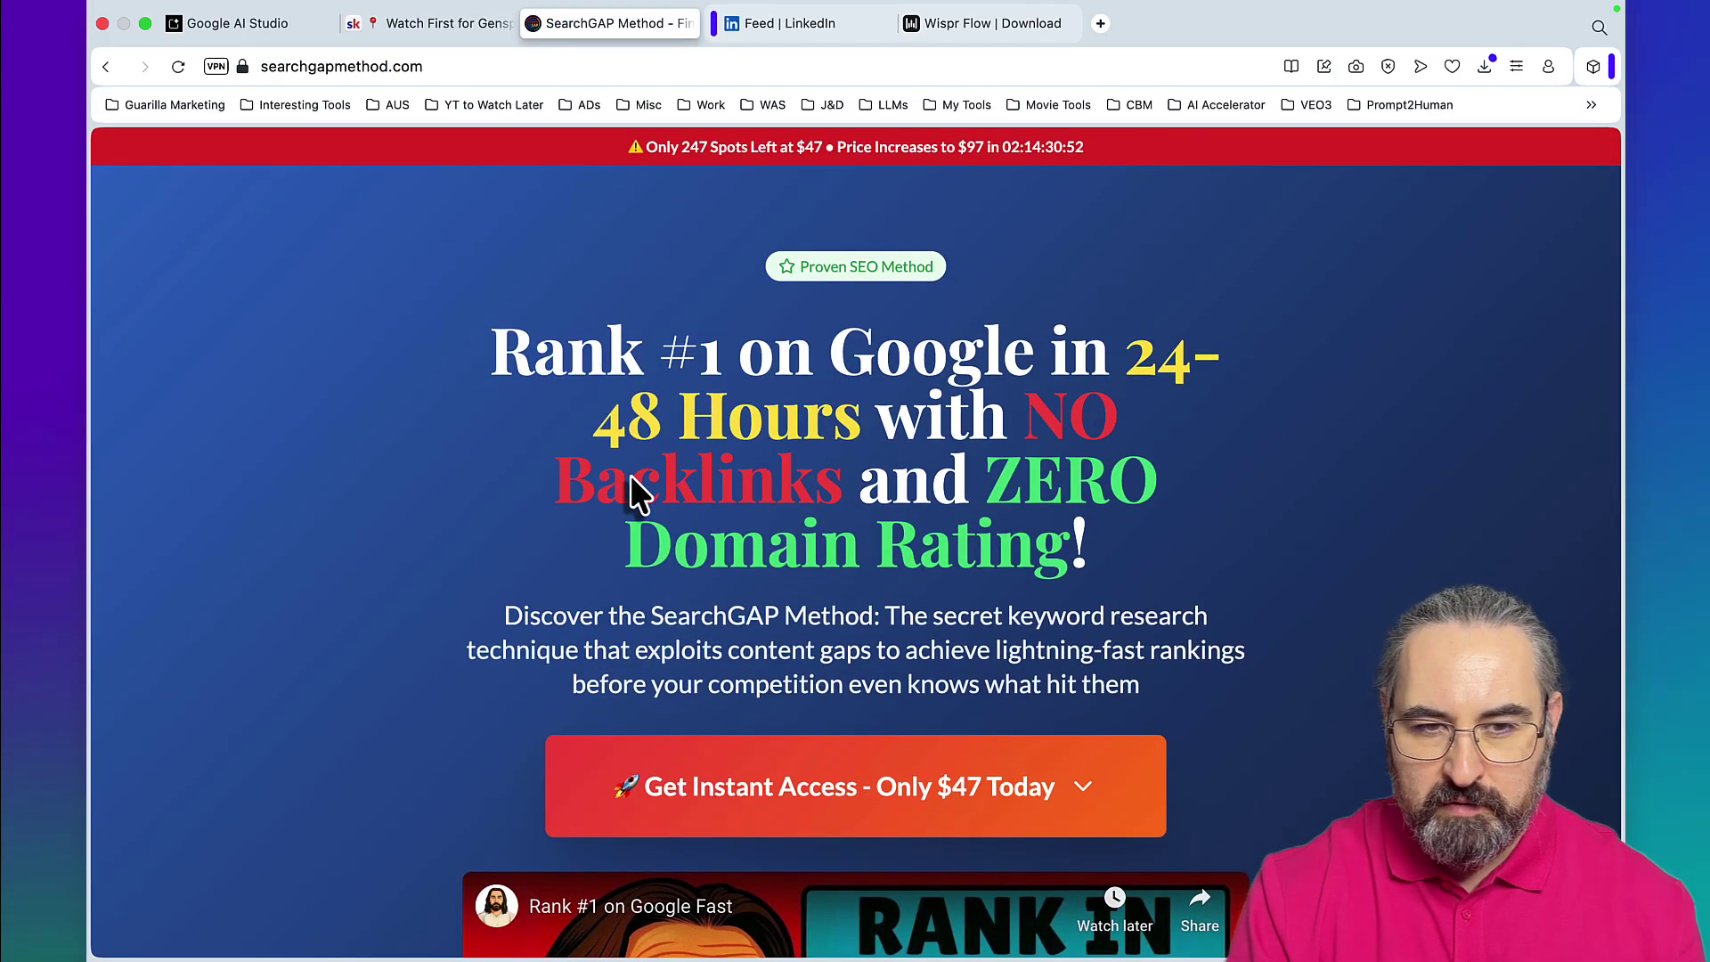
{"action": "scroll", "coordinate": [629, 477], "scroll_direction": "down", "scroll_amount": 1}
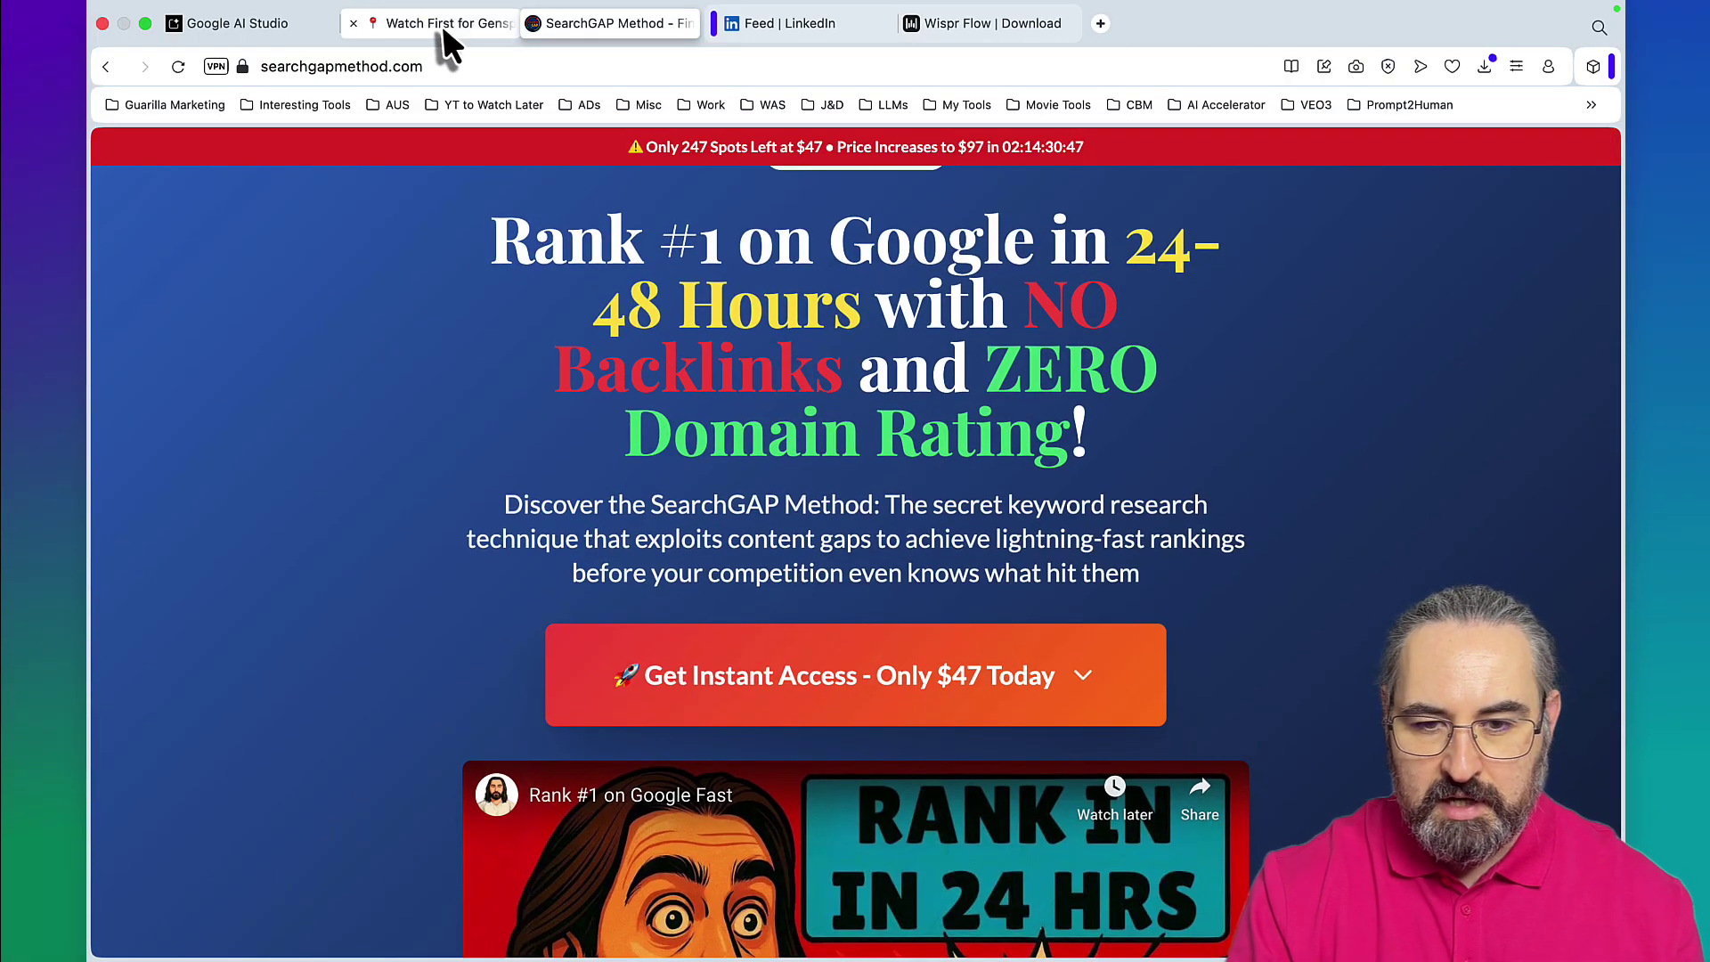
{"action": "left_click", "coordinate": [443, 25]}
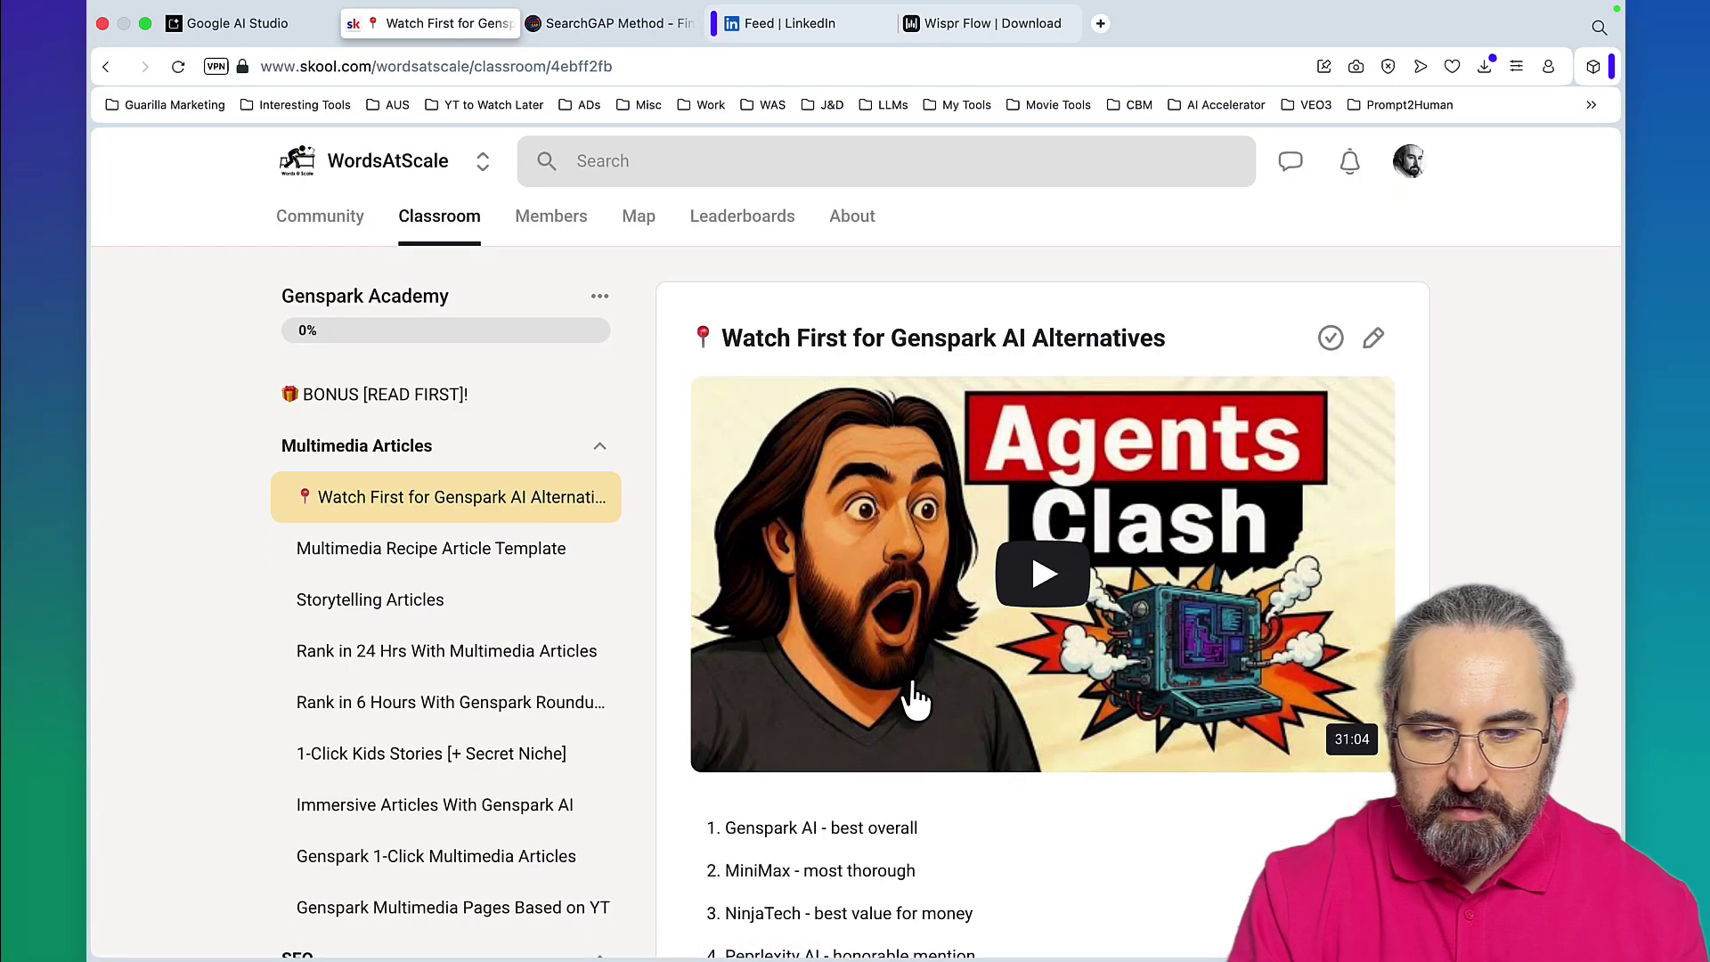